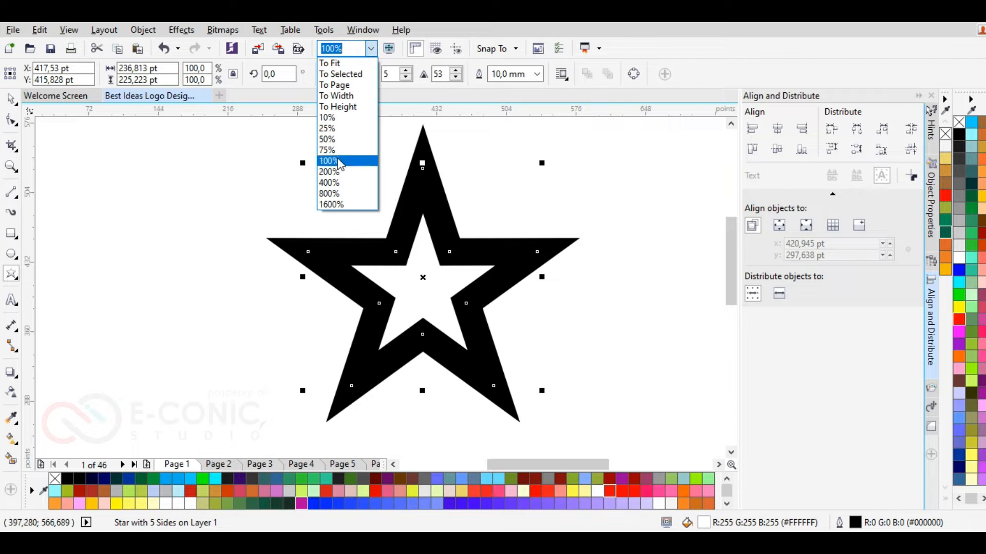
# Step: Enlarge the five-pointed star to 200%, about 474 by 450 pt, and move it toward the left side of the page
pyautogui.click(330, 139)
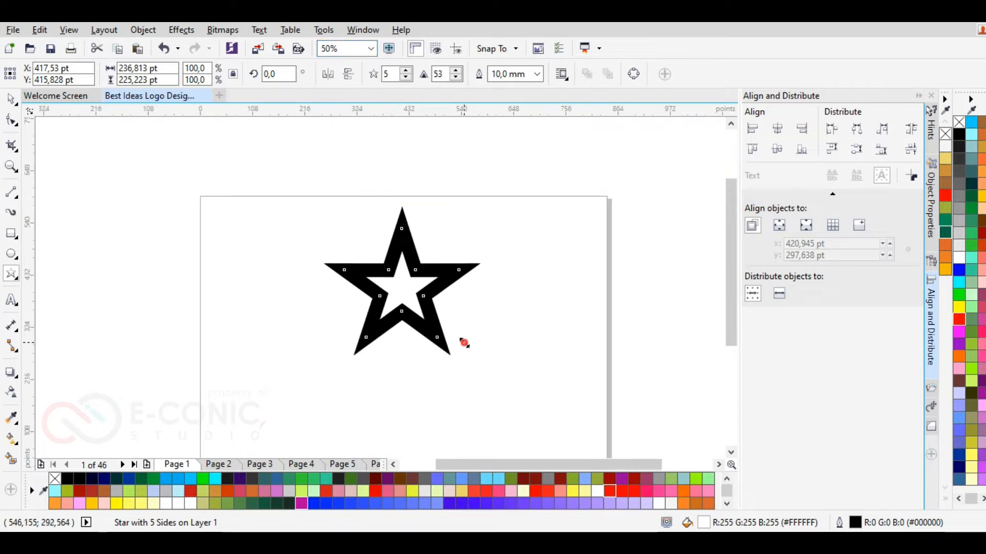
pyautogui.moveTo(463, 342); pyautogui.dragTo(567, 425)
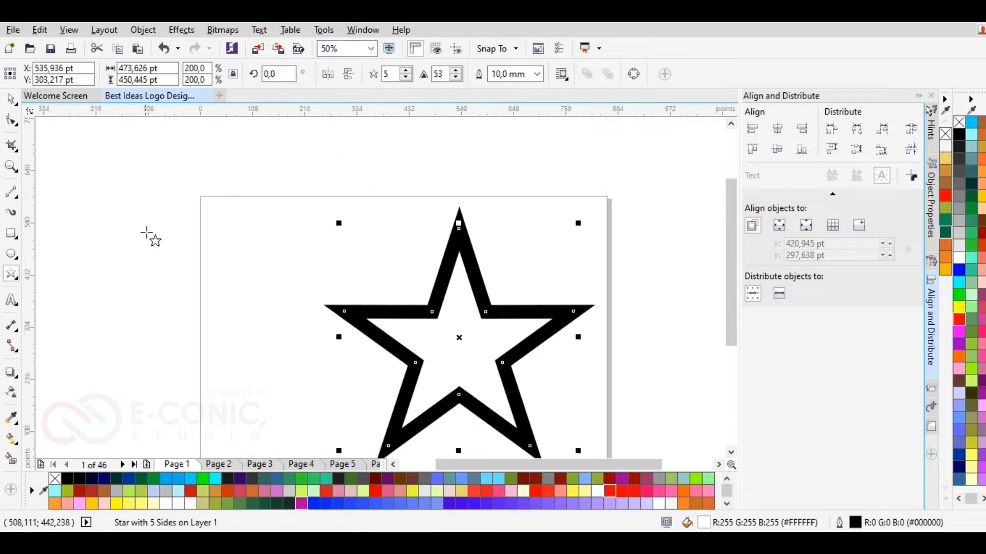
pyautogui.click(11, 98)
pyautogui.click(444, 258)
pyautogui.moveTo(444, 258); pyautogui.dragTo(365, 259)
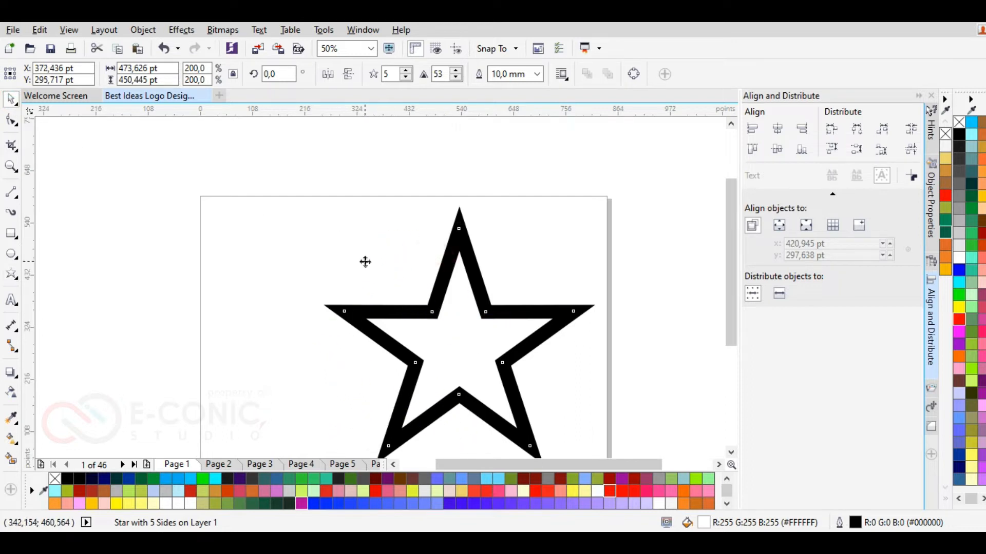
# Step: Switch the drawing units to pixels and back to points
pyautogui.click(332, 165)
pyautogui.click(350, 79)
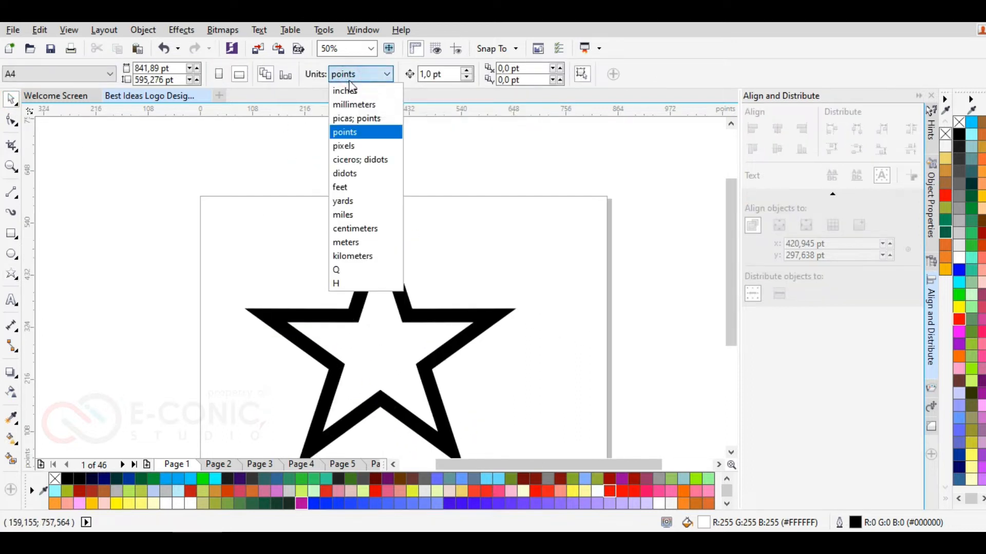
pyautogui.click(355, 139)
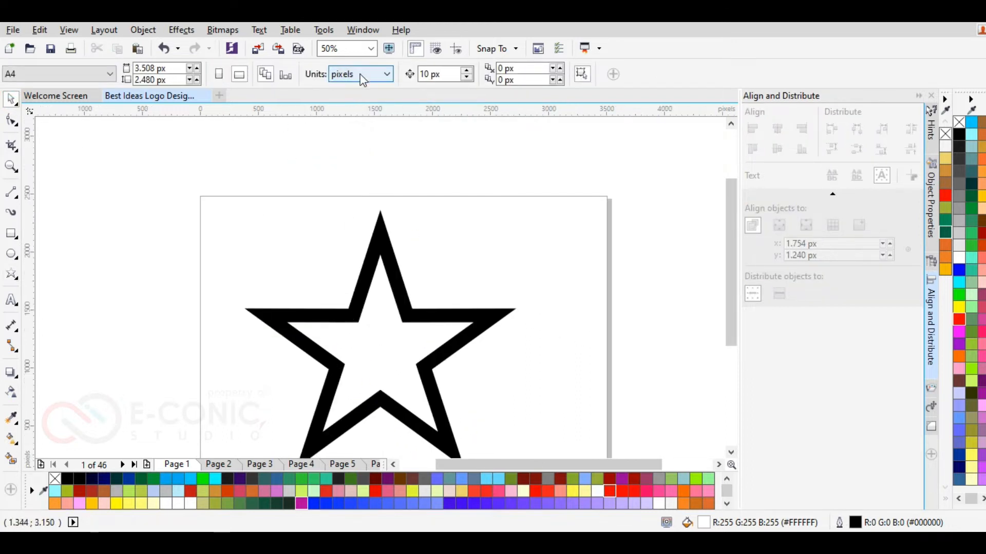
pyautogui.click(359, 74)
pyautogui.click(354, 129)
# Step: Set the star's outline width to 5.0 mm
pyautogui.click(381, 248)
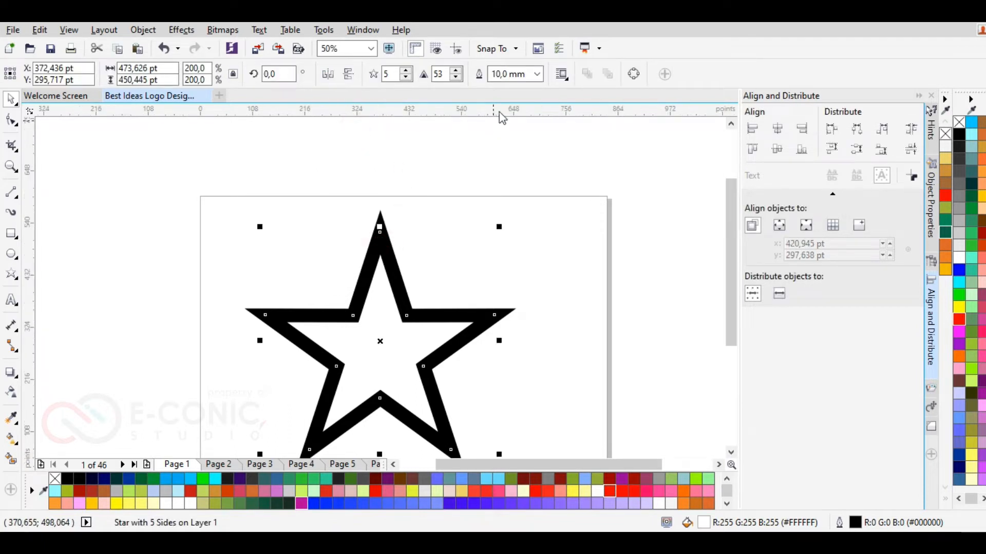
pyautogui.click(536, 76)
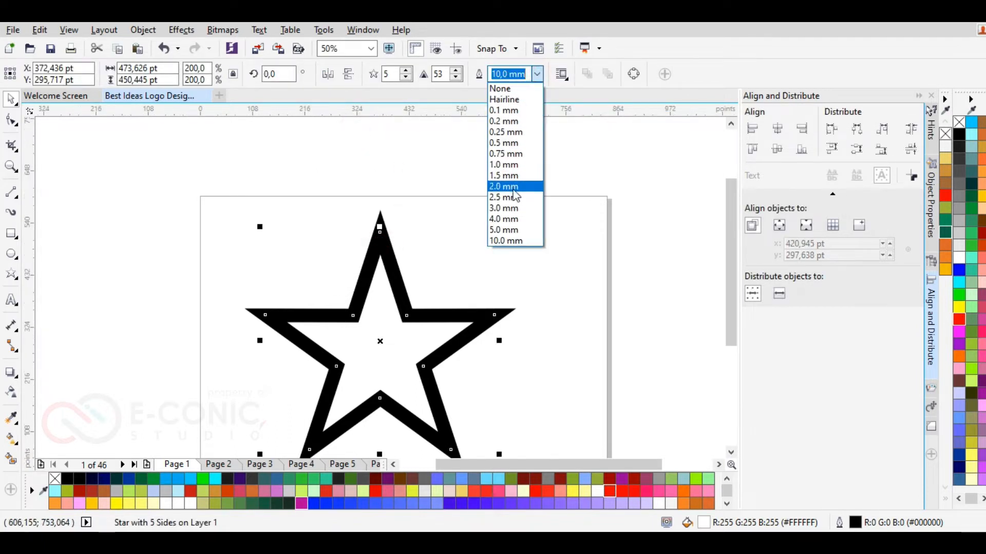
pyautogui.click(509, 182)
pyautogui.click(536, 74)
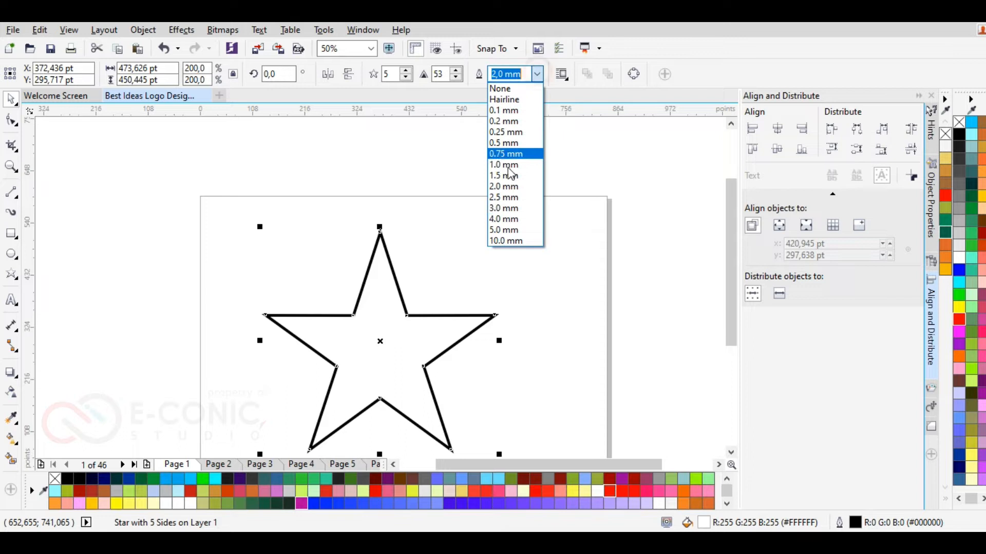
pyautogui.click(505, 230)
pyautogui.click(373, 283)
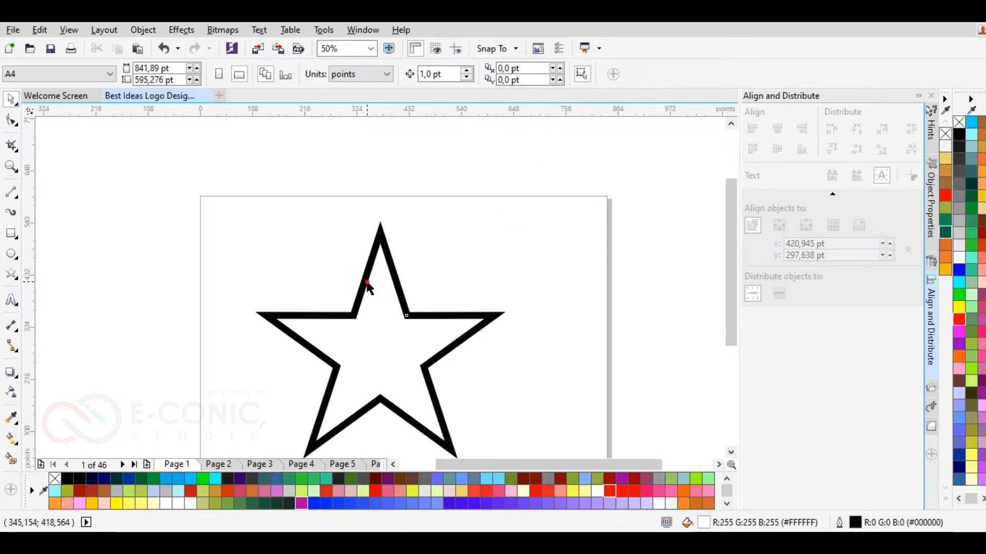
# Step: Center the star on the page
pyautogui.click(368, 284)
pyautogui.hotkey('shift', 'F2')
pyautogui.press('F3')
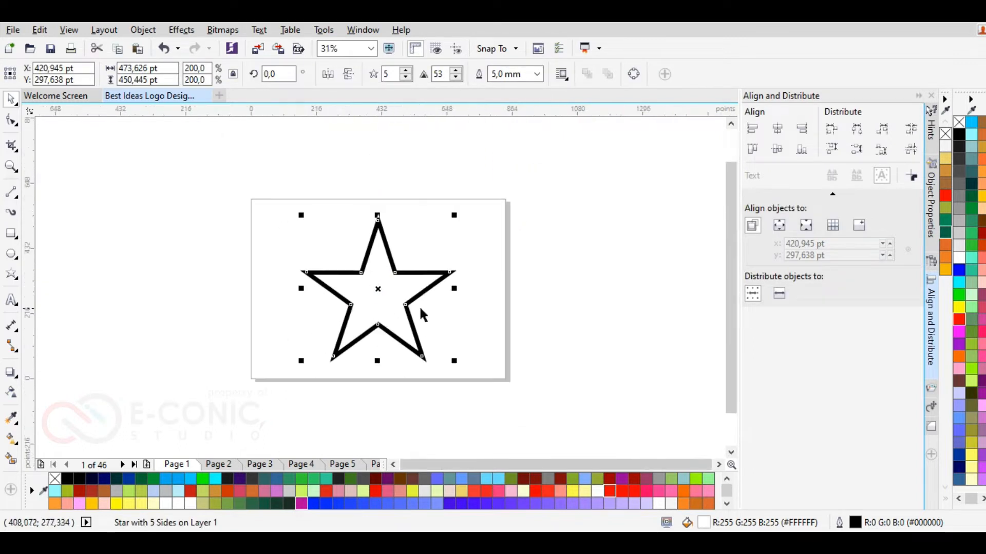
pyautogui.click(290, 232)
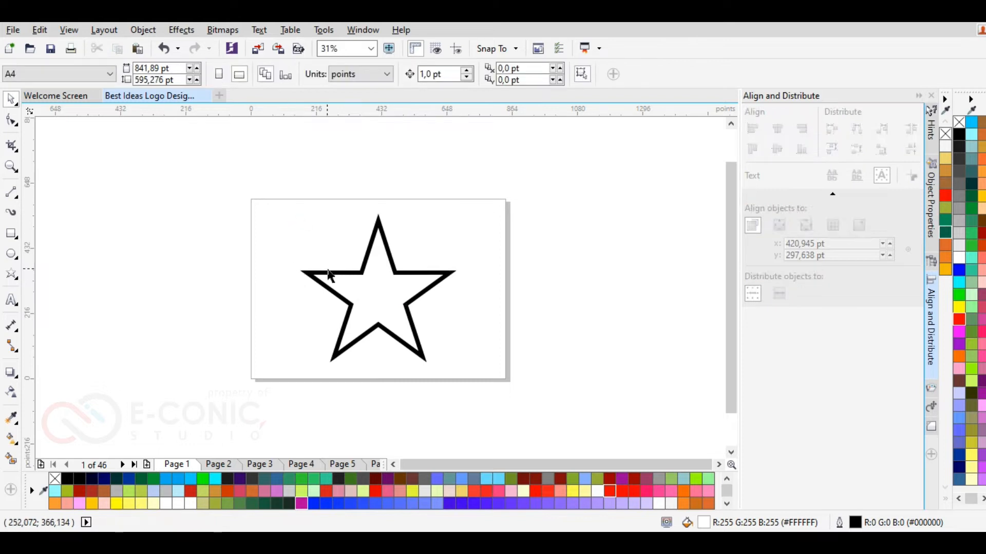
# Step: Convert the star to curves
pyautogui.click(329, 273)
pyautogui.click(143, 30)
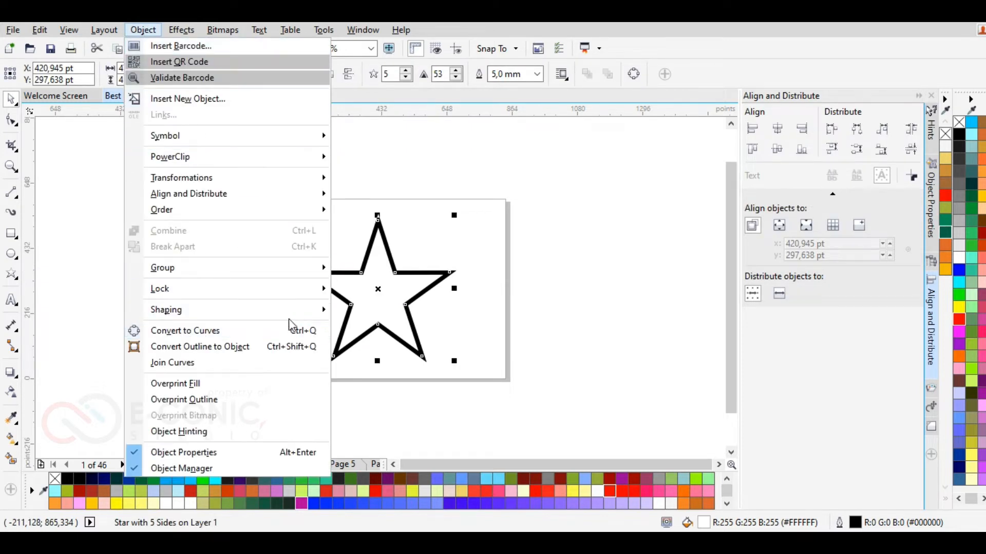
pyautogui.click(306, 329)
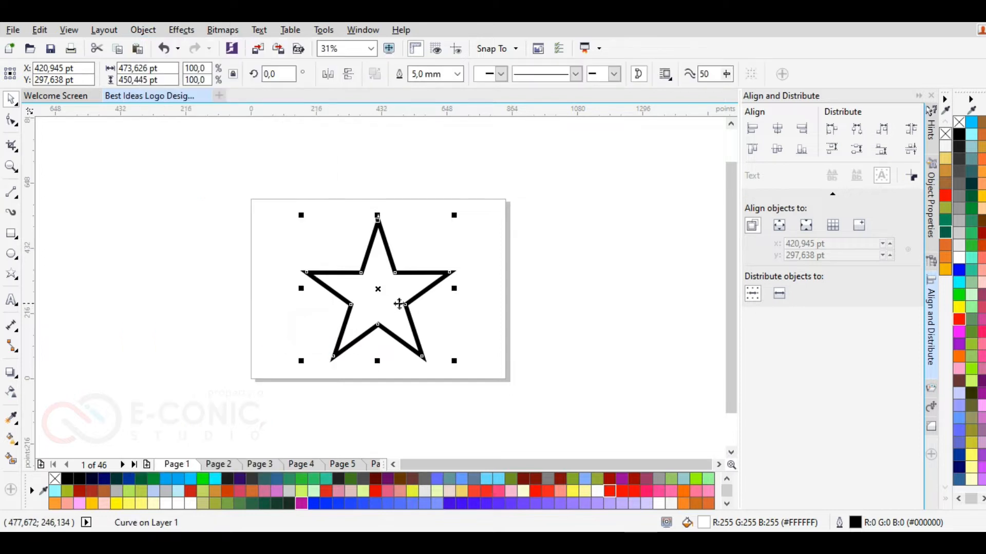
# Step: Break the star's curve apart at the node of its right inner corner
pyautogui.press('F10')
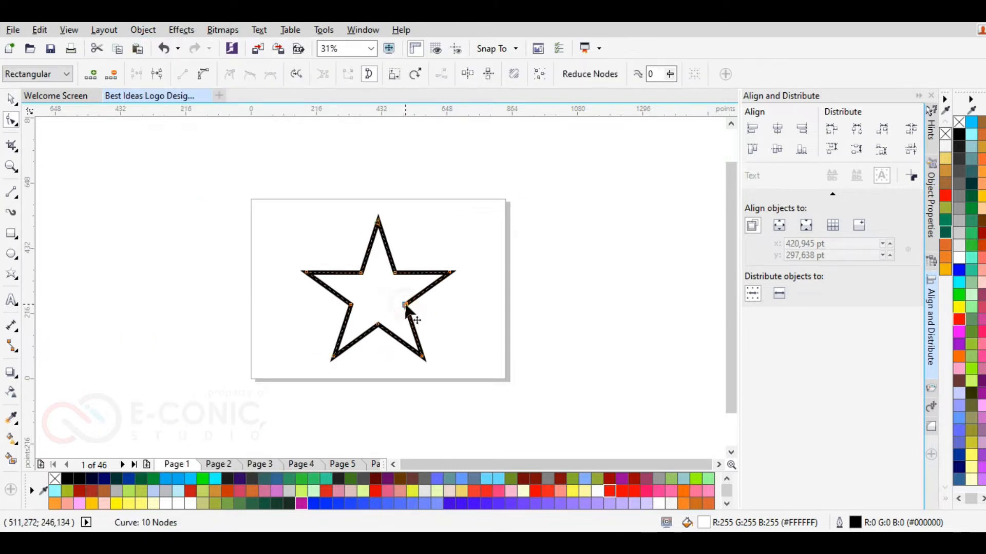
pyautogui.click(158, 75)
pyautogui.scroll(5, 406, 308)
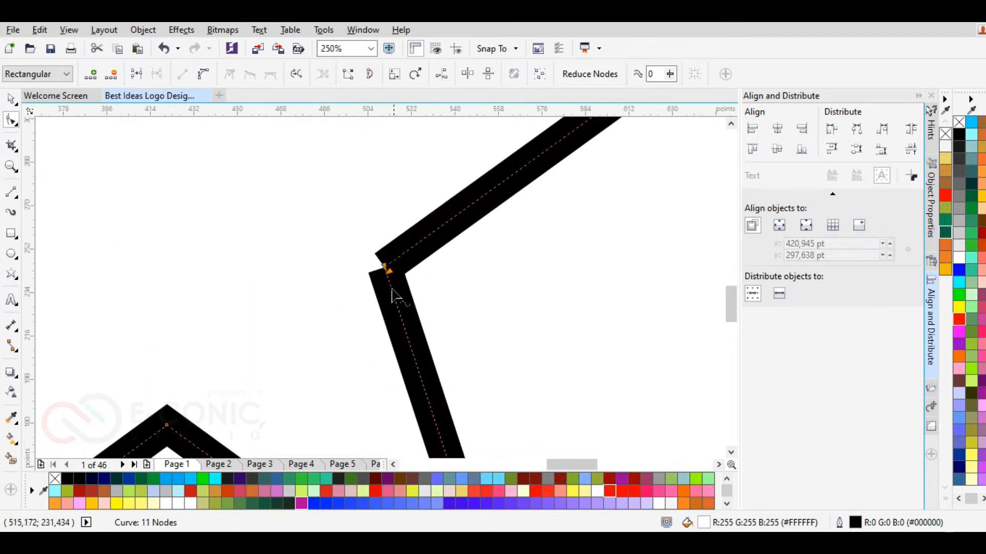
pyautogui.moveTo(388, 277); pyautogui.dragTo(462, 280)
pyautogui.scroll(-5, 461, 280)
pyautogui.scroll(2, 460, 277)
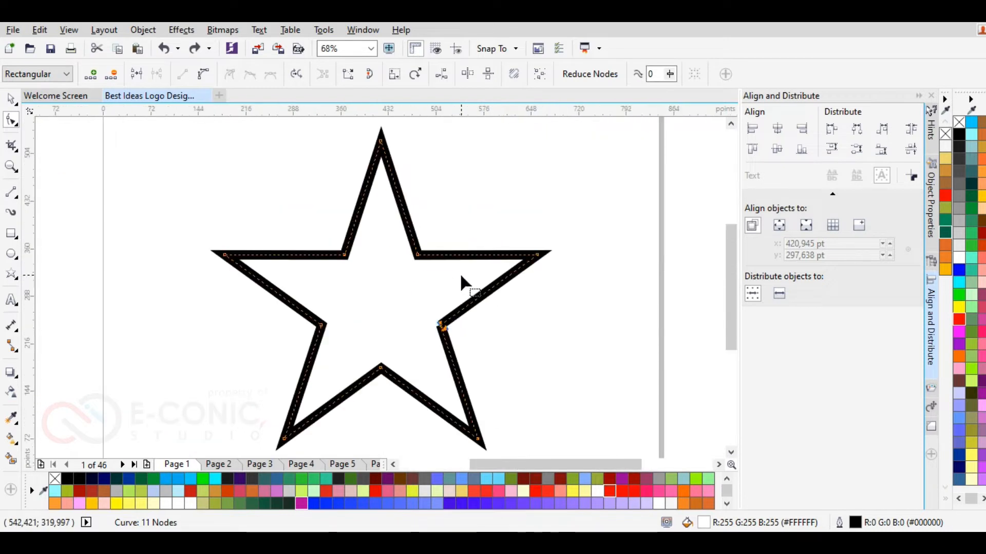
# Step: Pull the loose end node away from the star's right inner corner and delete it to remove the lower-right segment
pyautogui.scroll(5, 437, 334)
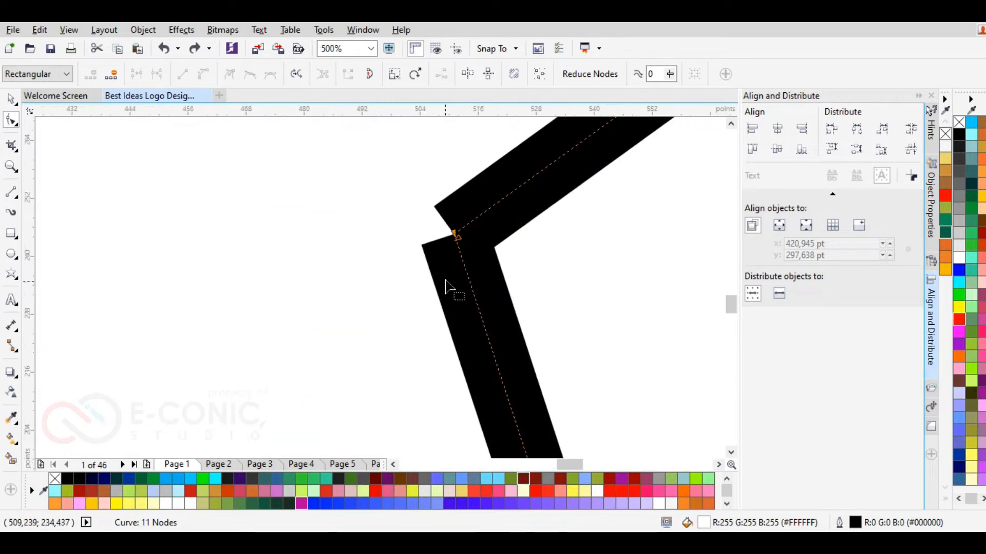
pyautogui.scroll(-2, 445, 280)
pyautogui.moveTo(449, 255); pyautogui.dragTo(619, 260)
pyautogui.scroll(-2, 404, 230)
pyautogui.rightClick(621, 263)
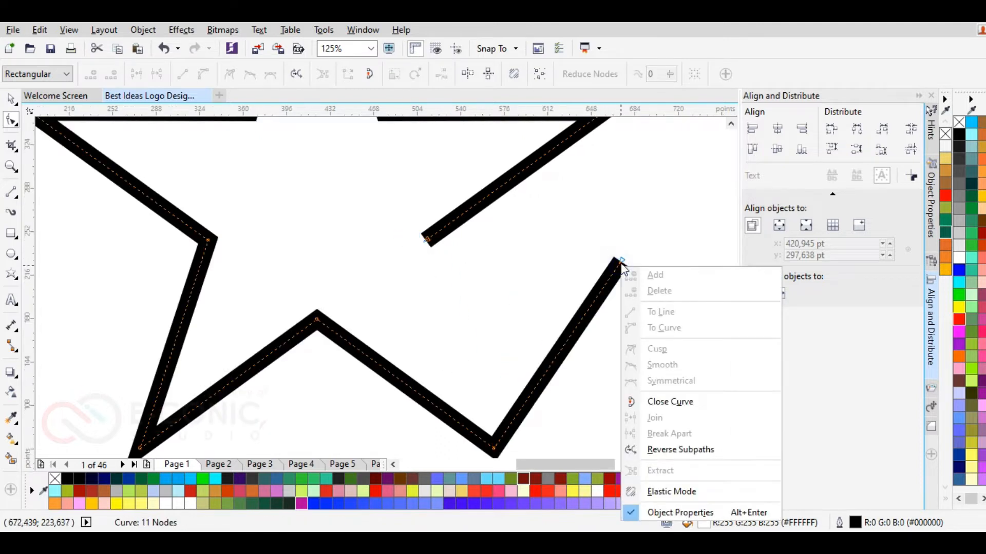
pyautogui.click(621, 262)
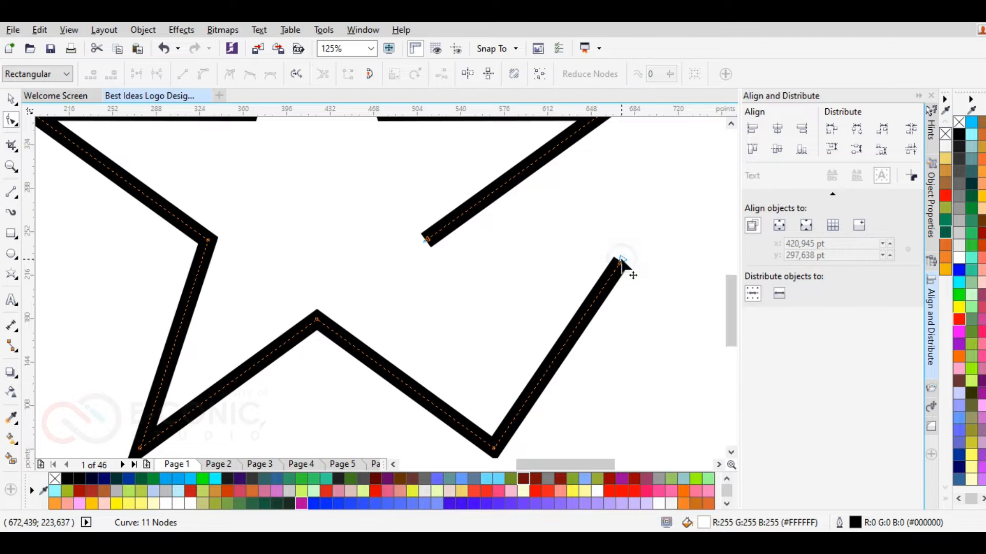
pyautogui.rightClick(622, 260)
pyautogui.click(639, 283)
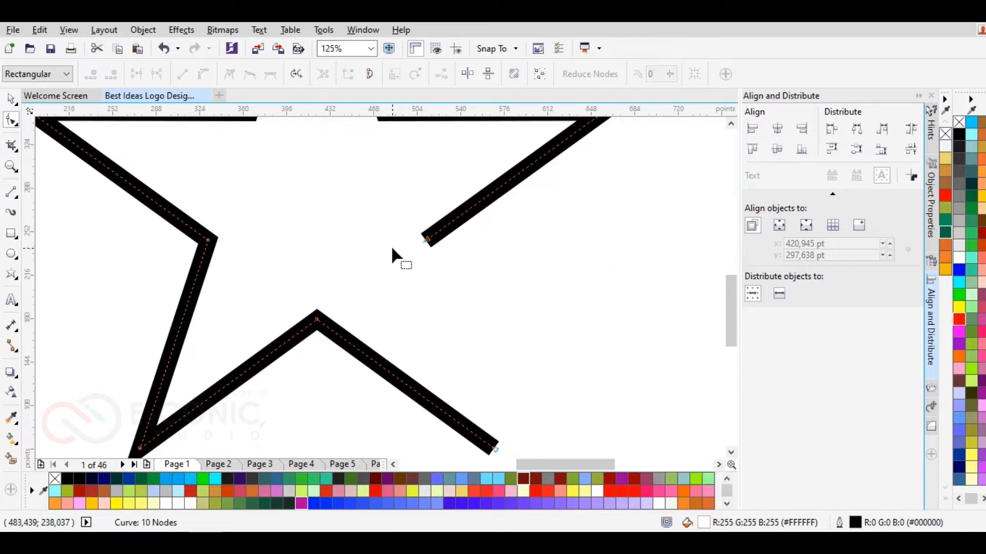
# Step: Convert the open star's outline to an object, keeping the shape centered on the page
pyautogui.scroll(-3, 232, 245)
pyautogui.scroll(1, 328, 245)
pyautogui.click(11, 99)
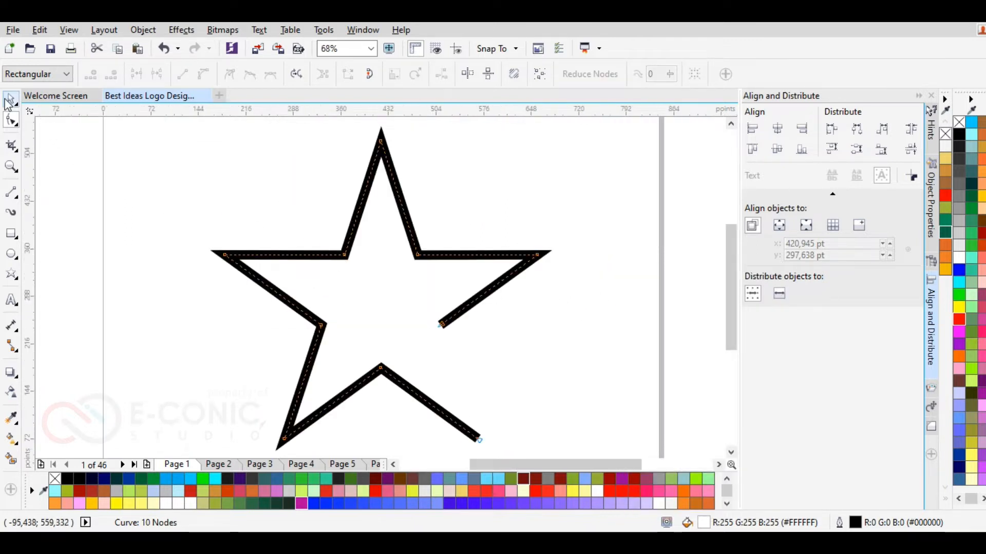
pyautogui.click(147, 201)
pyautogui.click(497, 284)
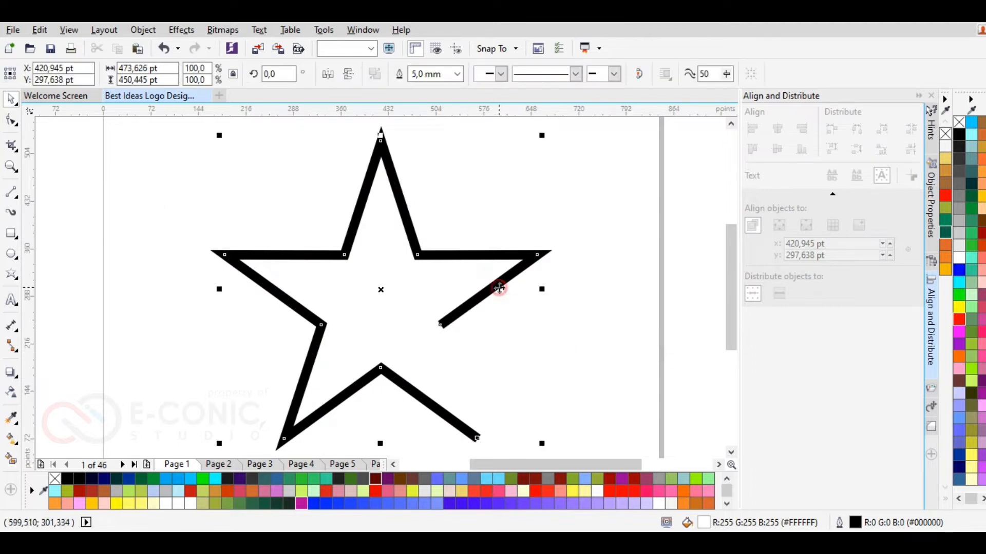
pyautogui.click(143, 31)
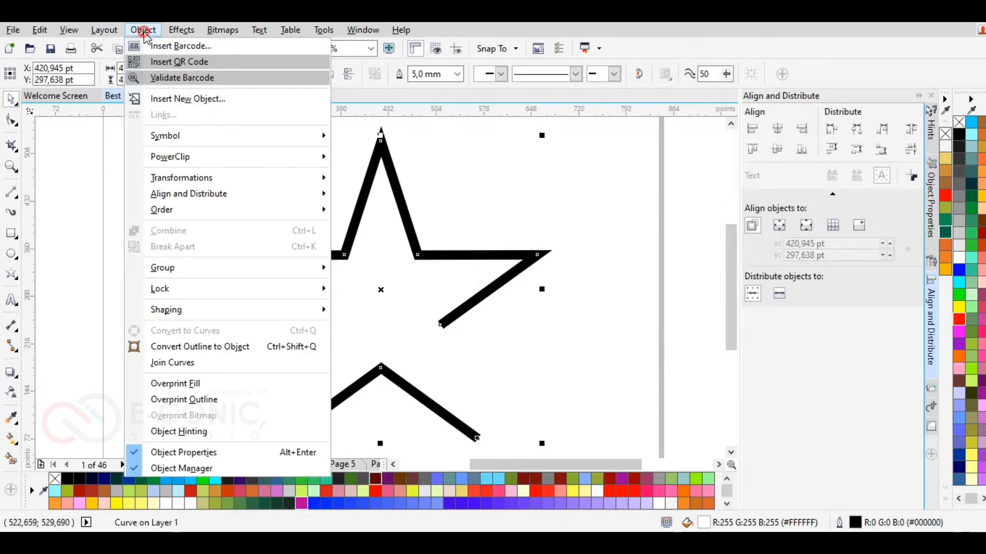
pyautogui.click(298, 347)
pyautogui.moveTo(330, 254); pyautogui.dragTo(268, 252)
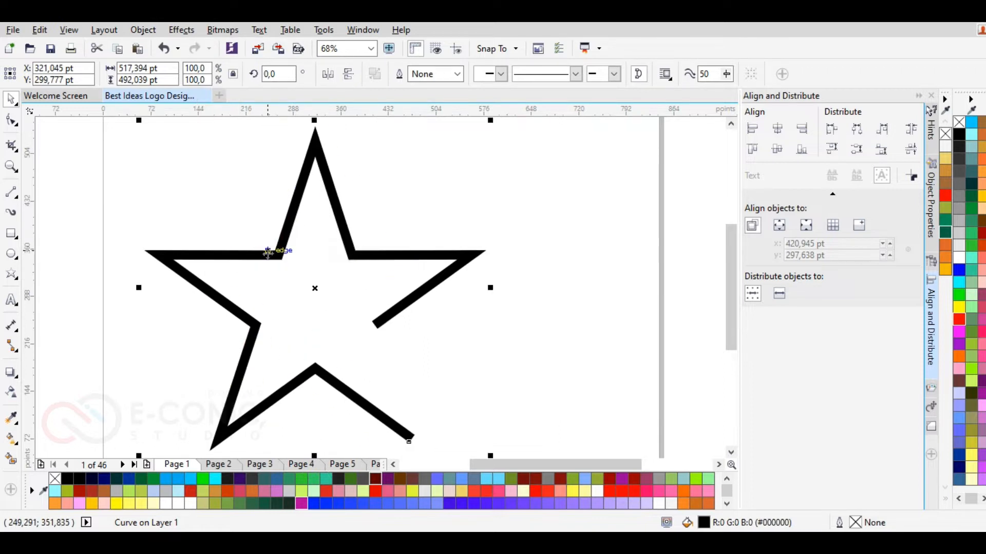
pyautogui.hotkey('ctrl', 'z')
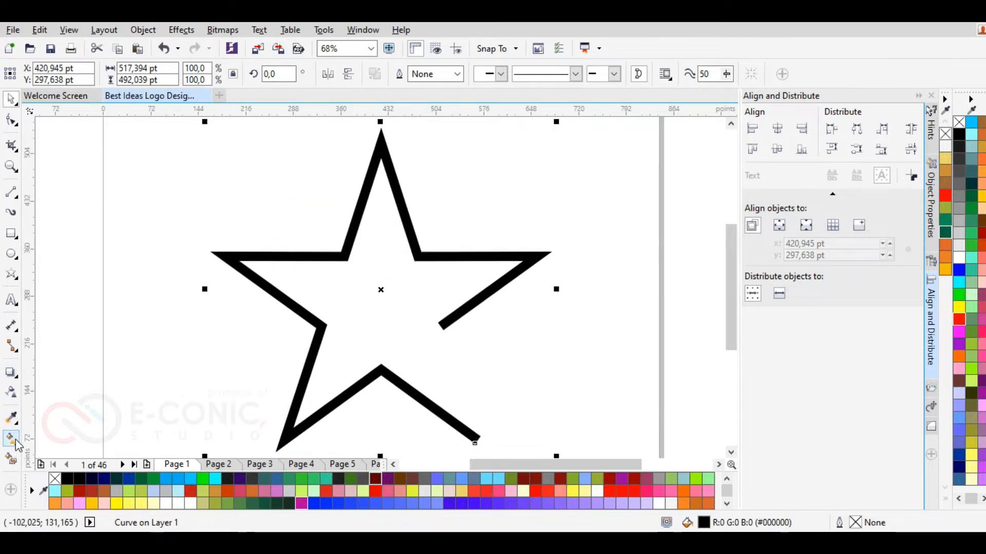
# Step: Add a perspective effect to the open star shape
pyautogui.click(15, 375)
pyautogui.click(145, 360)
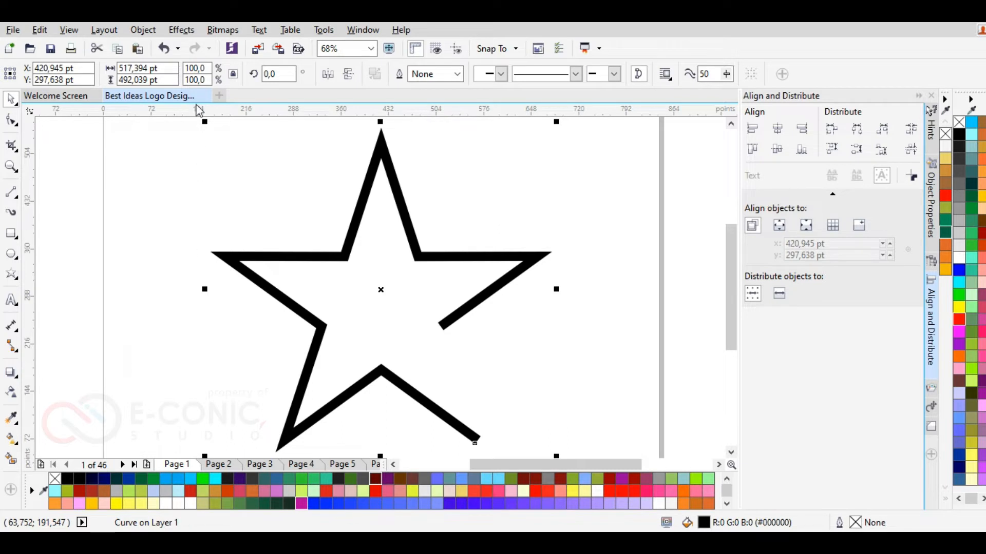
pyautogui.click(156, 31)
pyautogui.moveTo(180, 32)
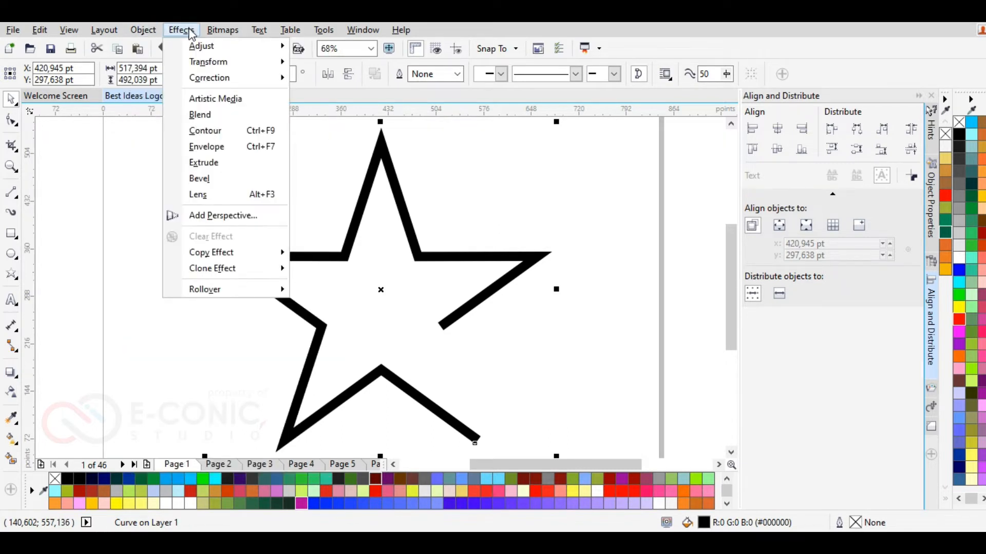
pyautogui.click(224, 215)
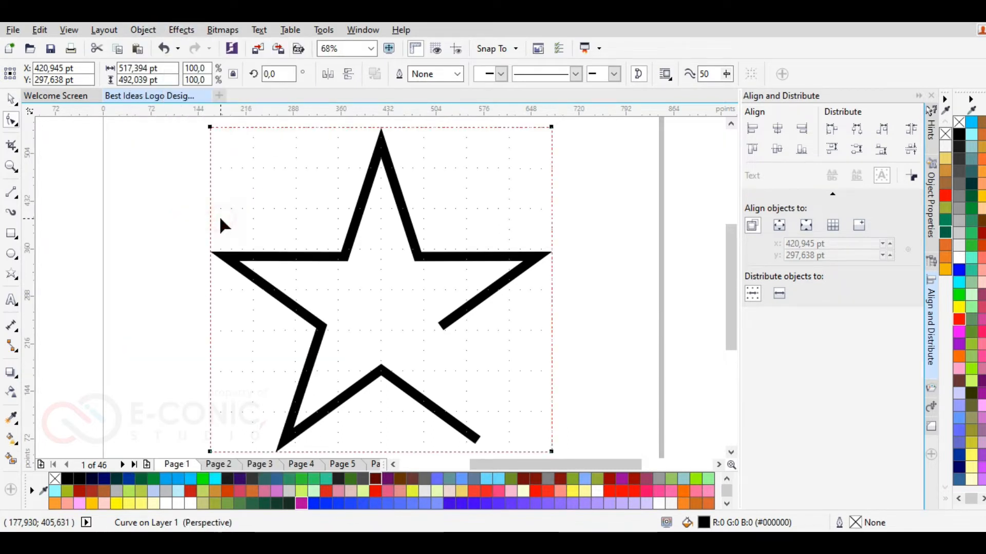
# Step: Pull all four perspective corners inward, shifting the upper-left one furthest so the star leans to the right
pyautogui.scroll(-3, 257, 202)
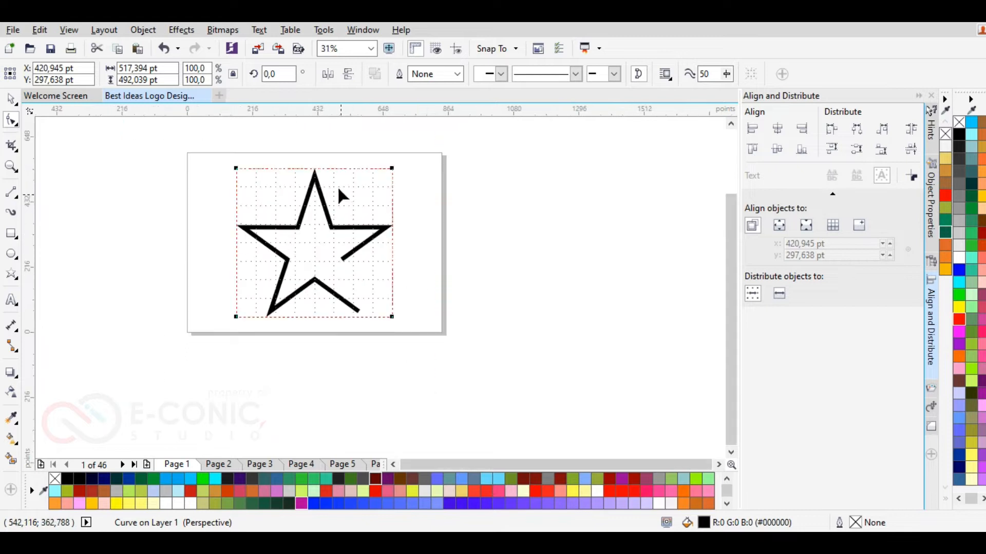
pyautogui.moveTo(241, 318); pyautogui.dragTo(246, 289)
pyautogui.moveTo(237, 168); pyautogui.dragTo(277, 188)
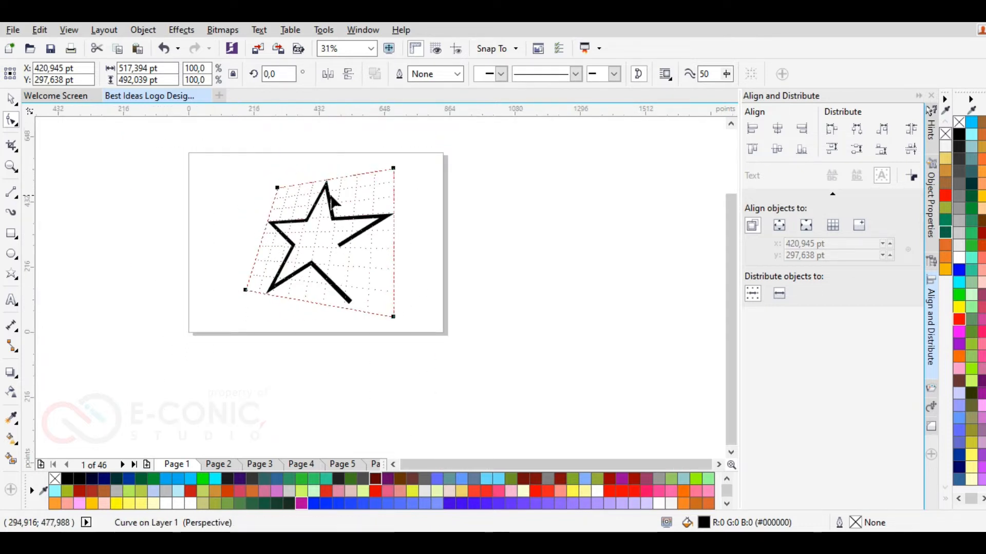
pyautogui.moveTo(393, 168); pyautogui.dragTo(379, 183)
pyautogui.moveTo(393, 319); pyautogui.dragTo(373, 295)
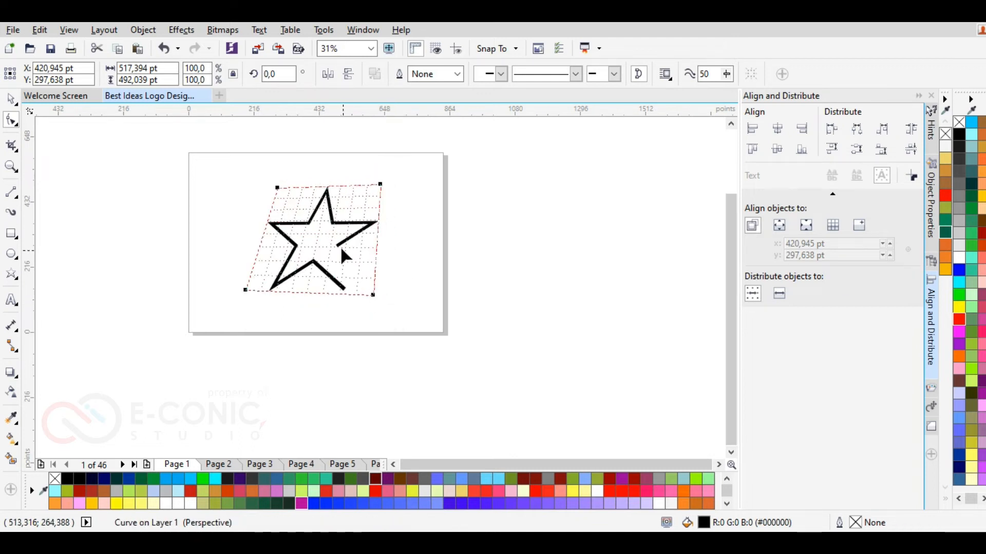
# Step: Refine the perspective by pulling the lower-right corner outward, both left corners inward and the upper-right corner slightly down
pyautogui.press('F4')
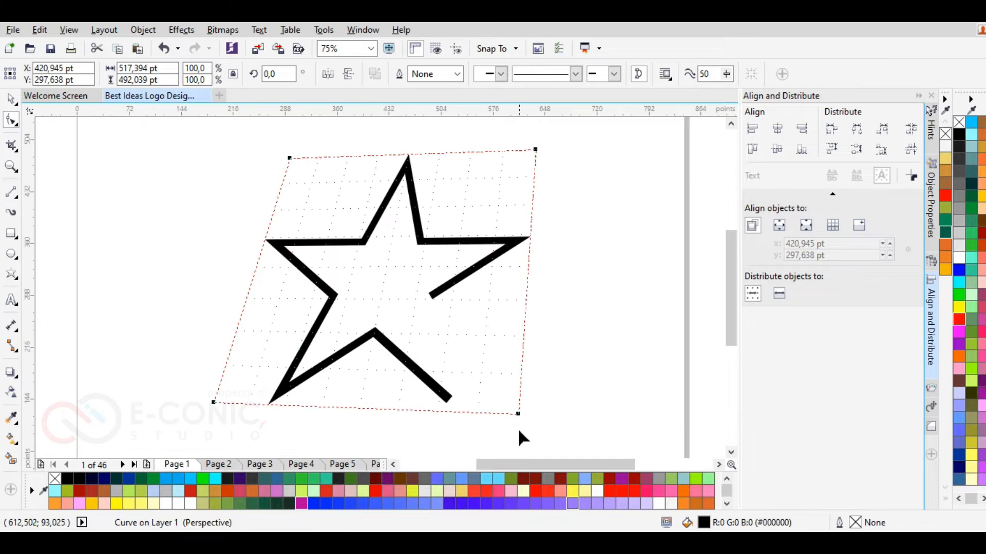
pyautogui.moveTo(518, 413); pyautogui.dragTo(545, 440)
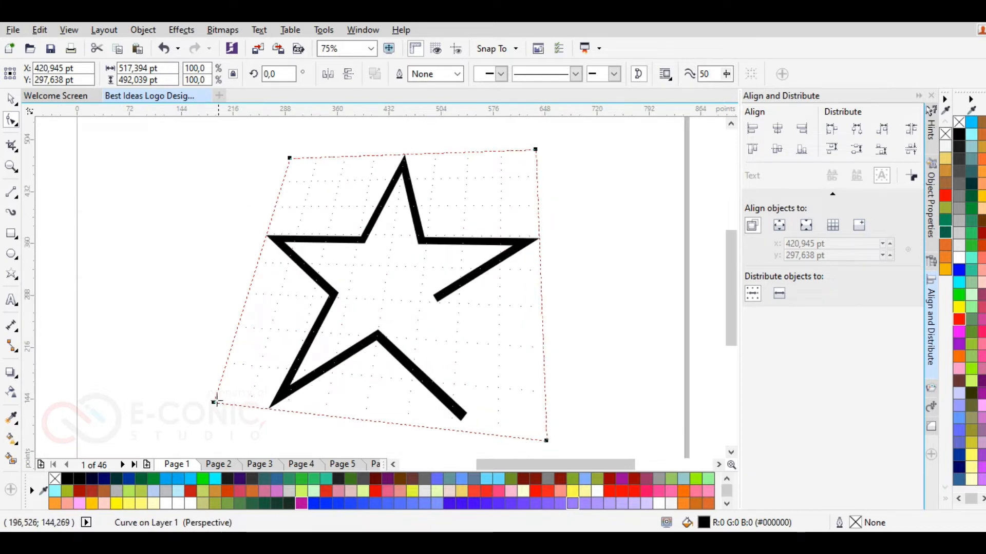
pyautogui.moveTo(215, 402); pyautogui.dragTo(259, 391)
pyautogui.moveTo(290, 158); pyautogui.dragTo(375, 192)
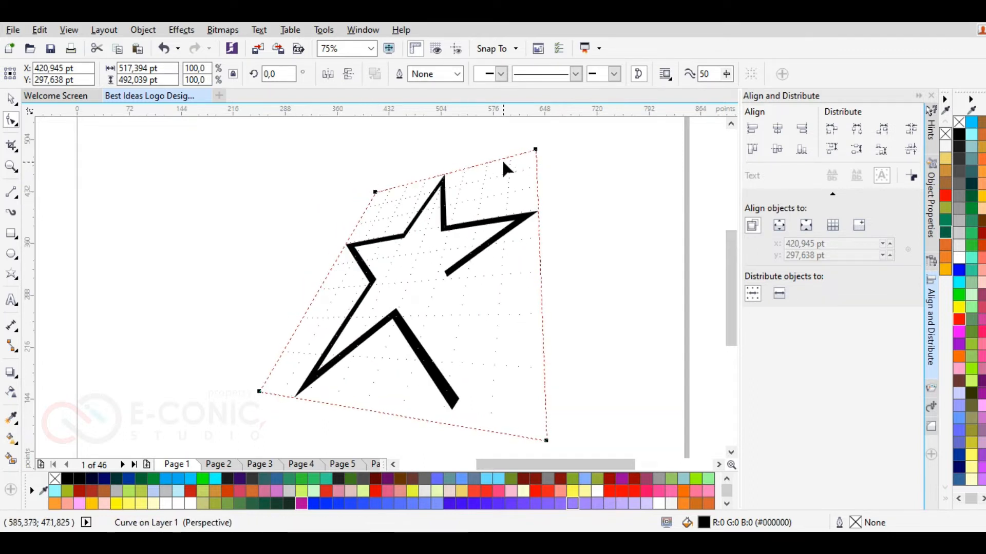
pyautogui.moveTo(534, 150); pyautogui.dragTo(539, 178)
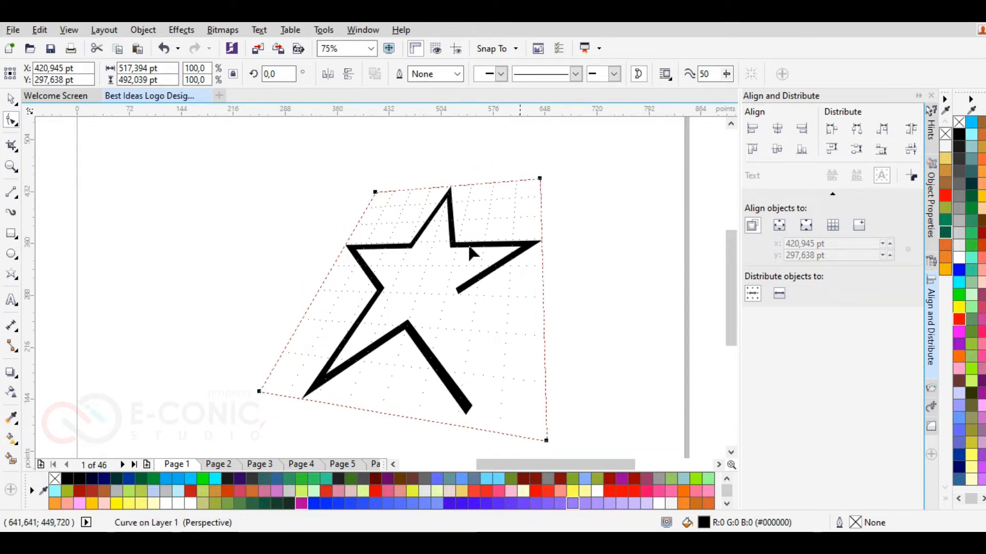
# Step: Reshape the star's perspective by pulling the upper-left corner outward and down, the upper-right corner inward and the lower-left corner up
pyautogui.moveTo(546, 440); pyautogui.dragTo(557, 437)
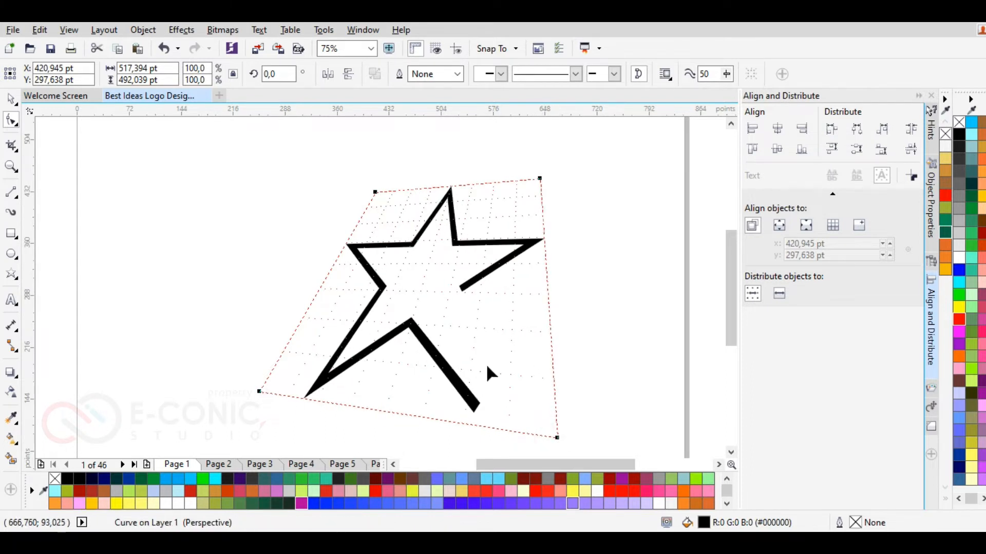
pyautogui.moveTo(374, 193); pyautogui.dragTo(347, 214)
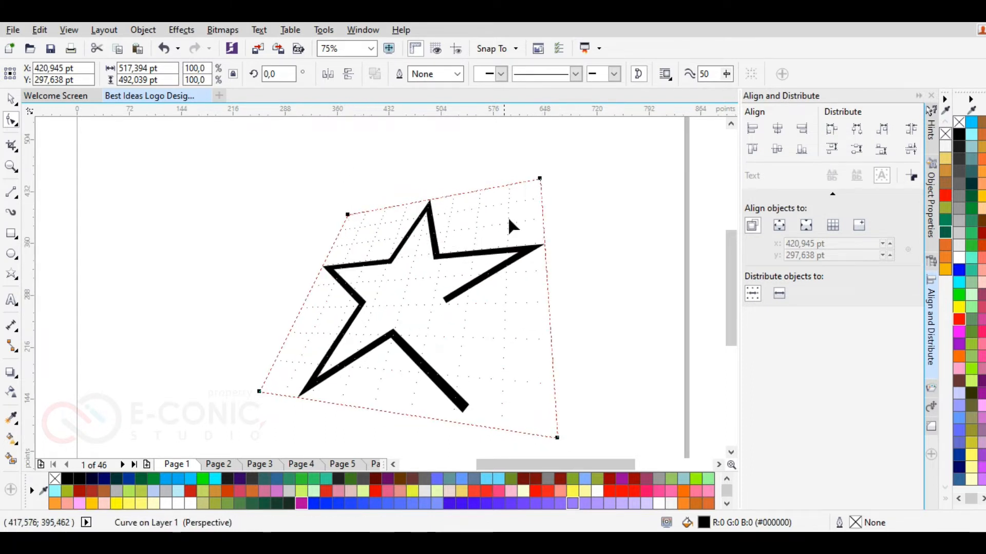
pyautogui.moveTo(541, 178); pyautogui.dragTo(514, 178)
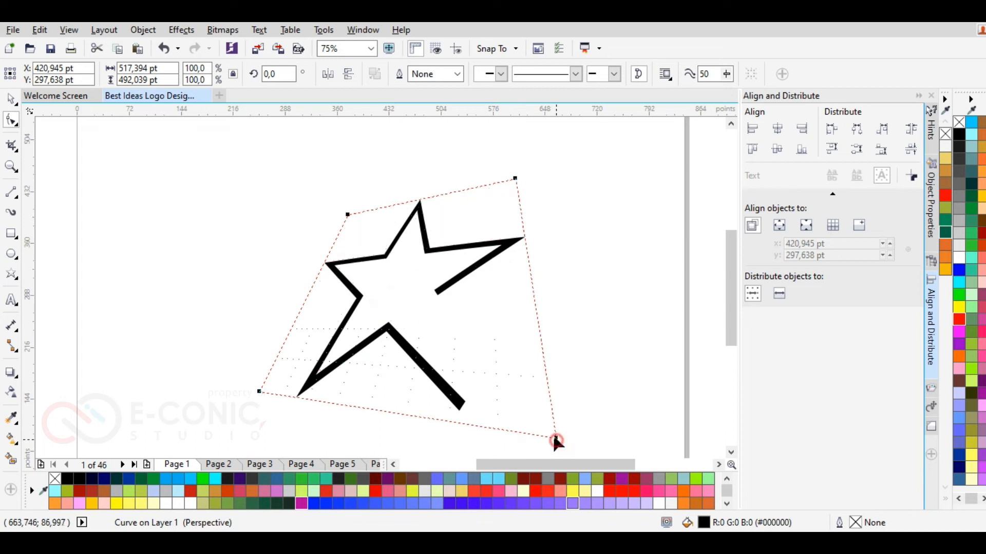
pyautogui.moveTo(556, 438); pyautogui.dragTo(550, 434)
pyautogui.moveTo(258, 391); pyautogui.dragTo(258, 371)
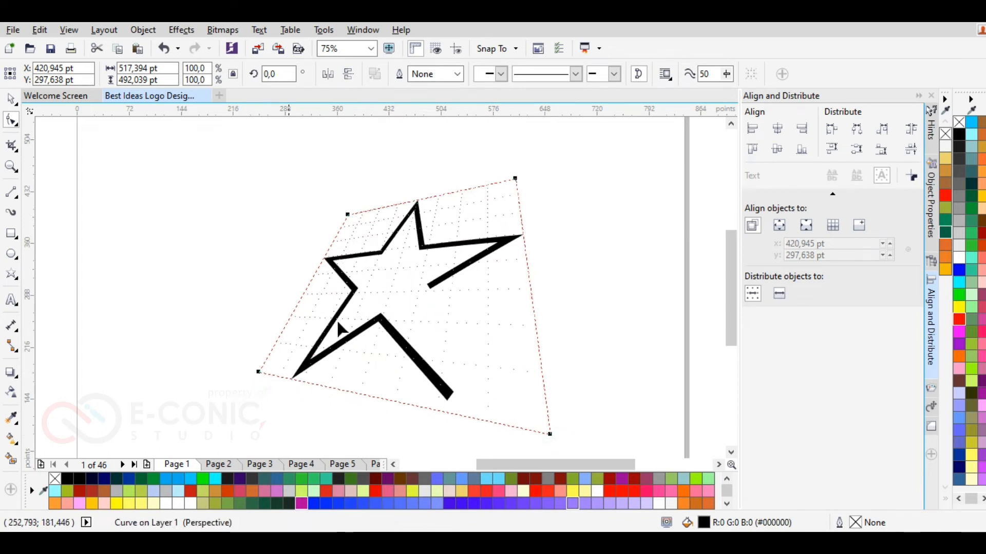
# Step: Finish the star's perspective by pulling the upper-right corner inward and down and the lower-left corner inward, and deselect the shape
pyautogui.moveTo(515, 179)
pyautogui.mouseDown()
pyautogui.moveTo(526, 194)
pyautogui.moveTo(503, 193)
pyautogui.mouseUp()
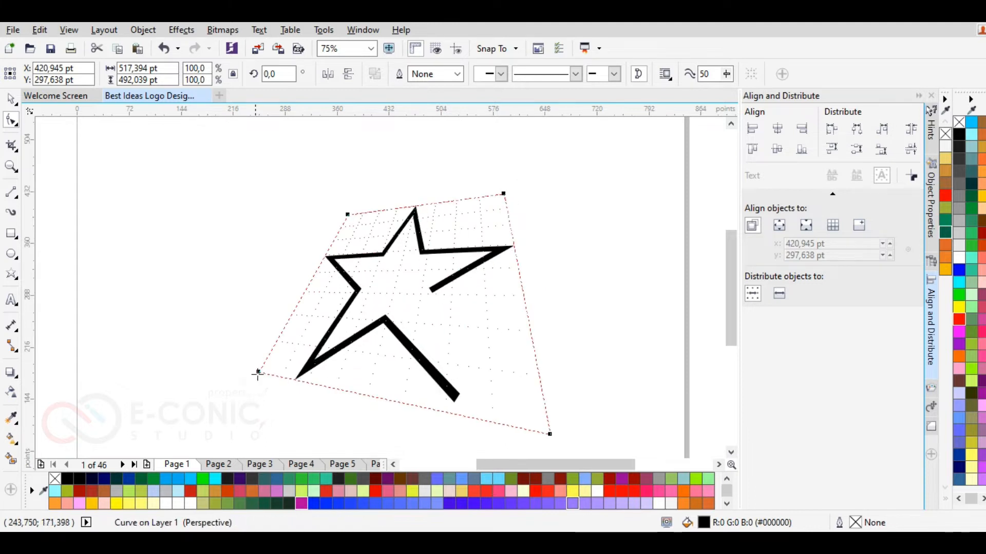
pyautogui.moveTo(258, 371); pyautogui.dragTo(280, 372)
pyautogui.moveTo(347, 216); pyautogui.dragTo(345, 214)
pyautogui.click(13, 100)
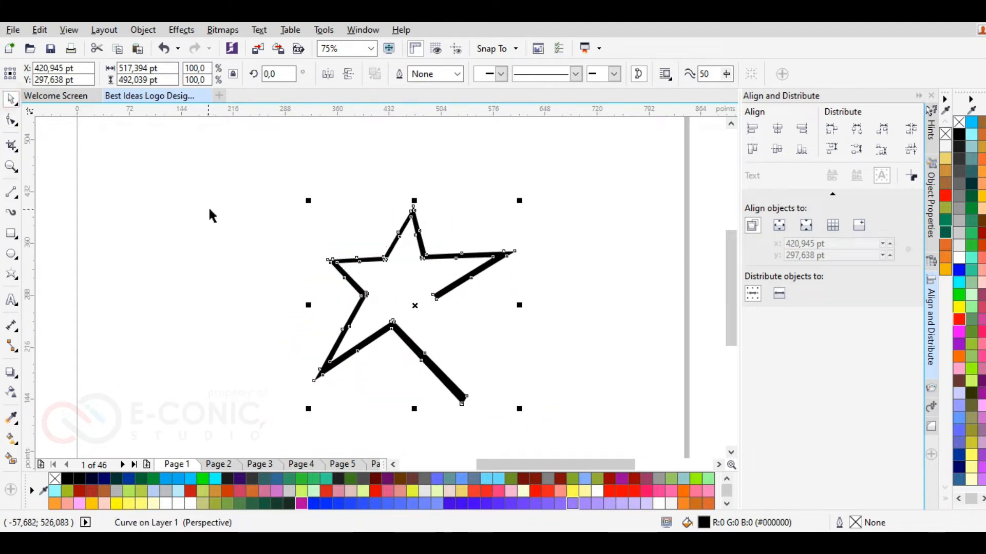
pyautogui.click(208, 206)
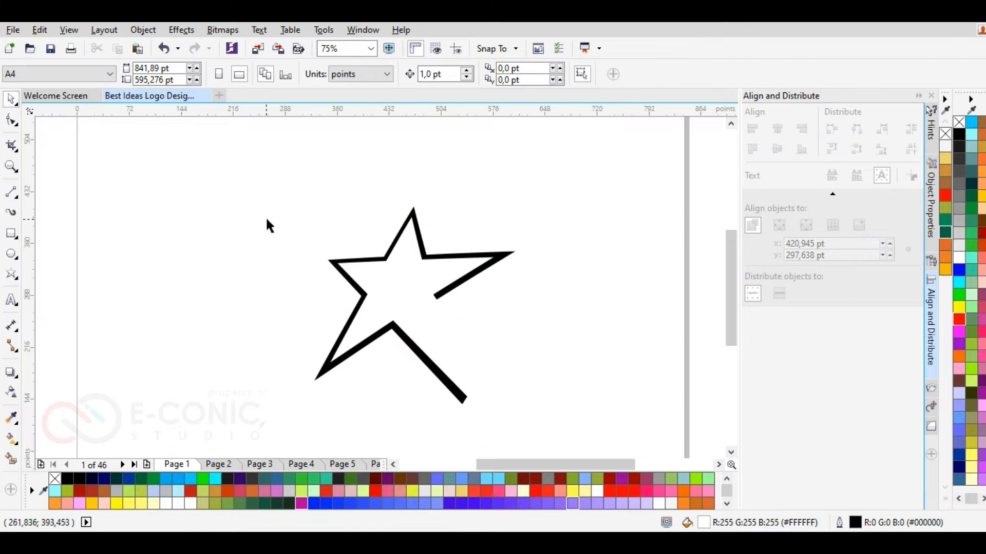
# Step: Shift the star toward the page's left, squash and tilt it to about 272 by 255 pt, and add a light gray (#B3B3B3) hairline outline
pyautogui.click(449, 385)
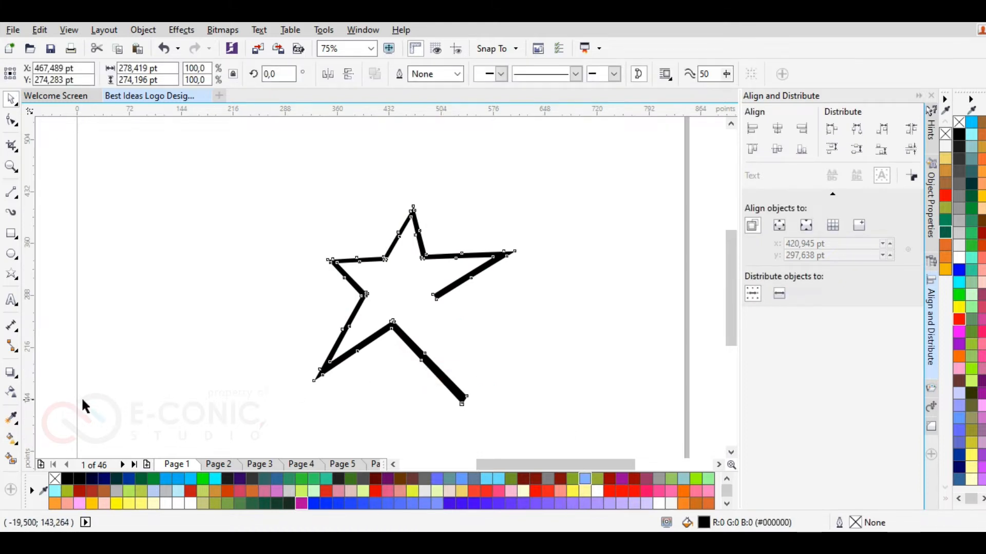
pyautogui.hotkey('ctrl', 'z')
pyautogui.moveTo(411, 286); pyautogui.dragTo(340, 277)
pyautogui.click(207, 236)
pyautogui.click(342, 273)
pyautogui.click(343, 277)
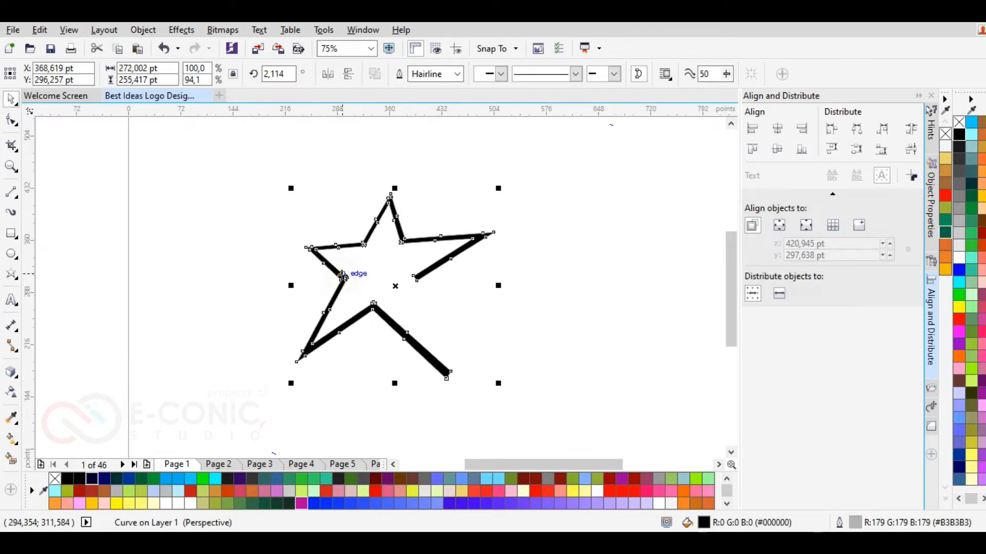
# Step: Recolor the star with a dark gray (#666666) fill and a black hairline outline, and select it
pyautogui.click(11, 374)
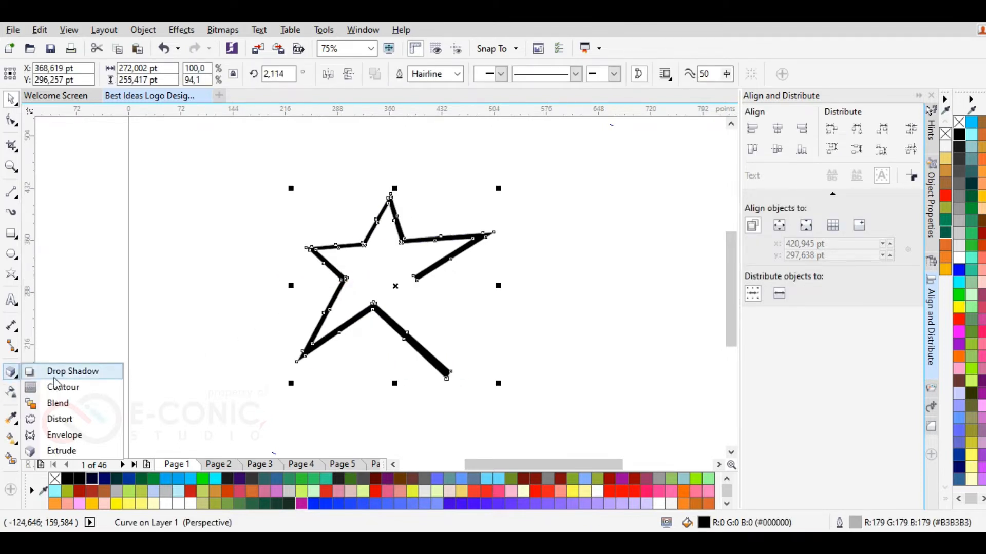
pyautogui.click(62, 452)
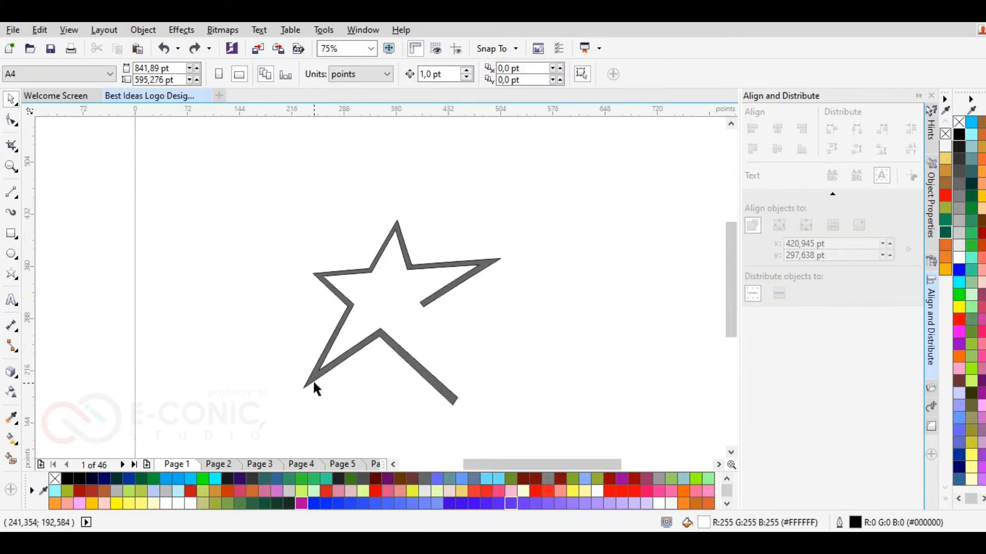
pyautogui.click(313, 383)
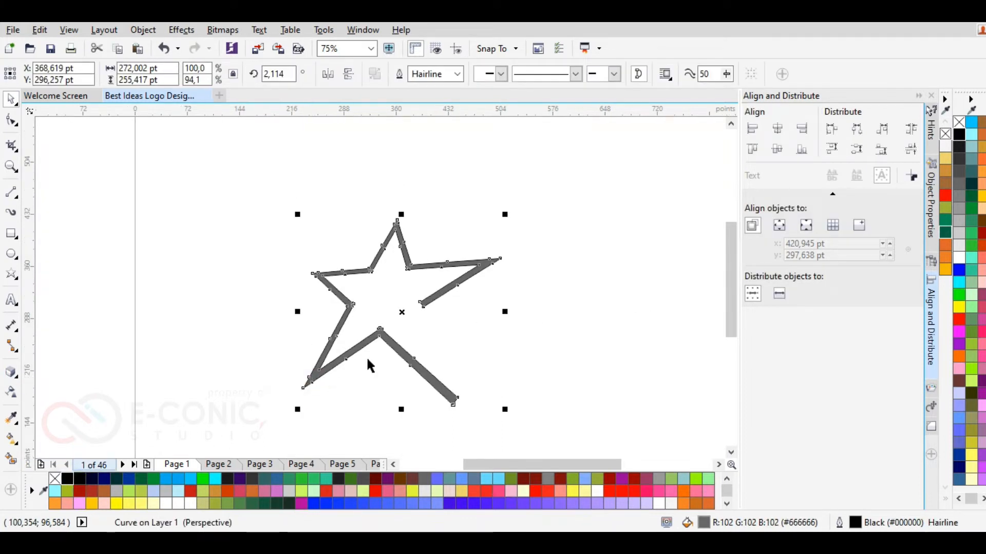
pyautogui.scroll(3, 349, 310)
pyautogui.scroll(-3, 347, 313)
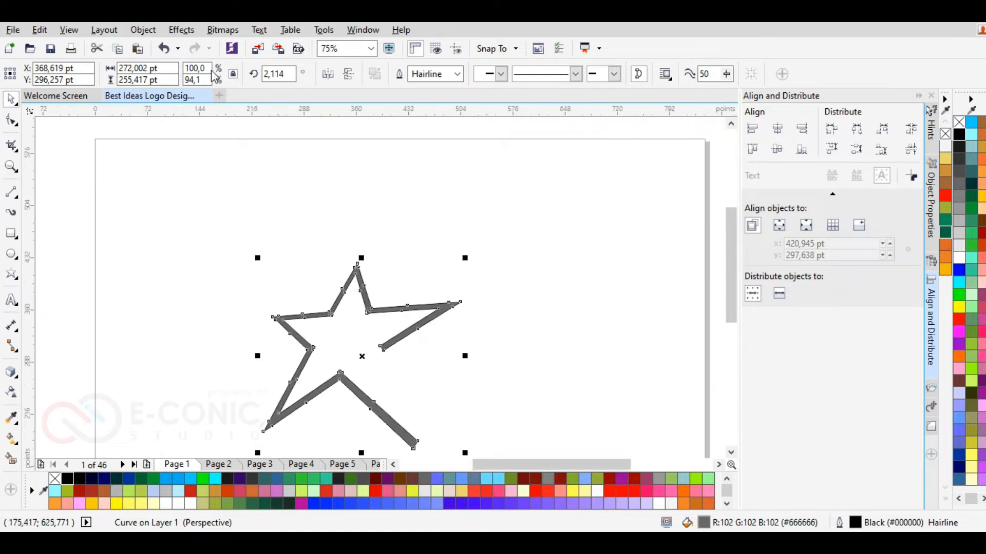
pyautogui.click(181, 29)
pyautogui.click(214, 216)
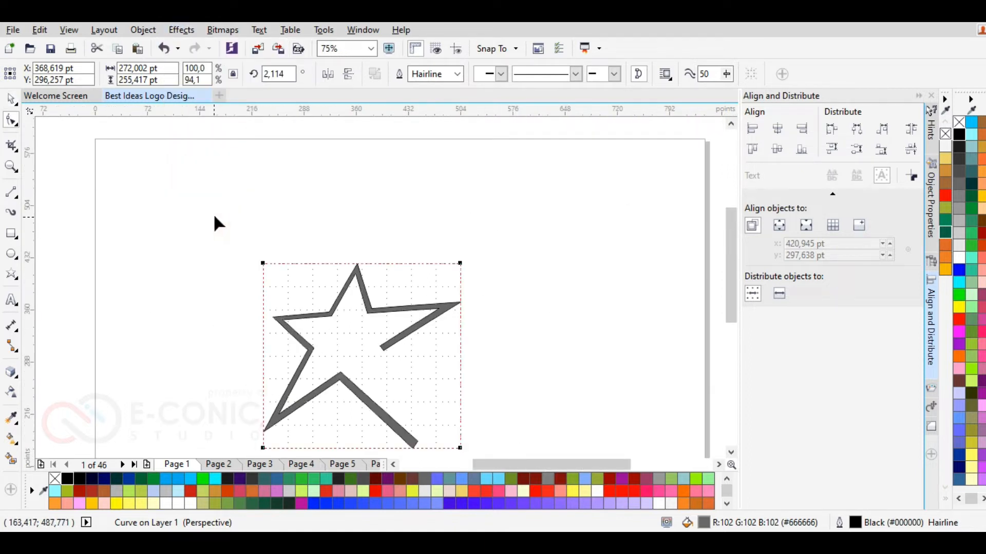
pyautogui.click(13, 100)
pyautogui.click(326, 212)
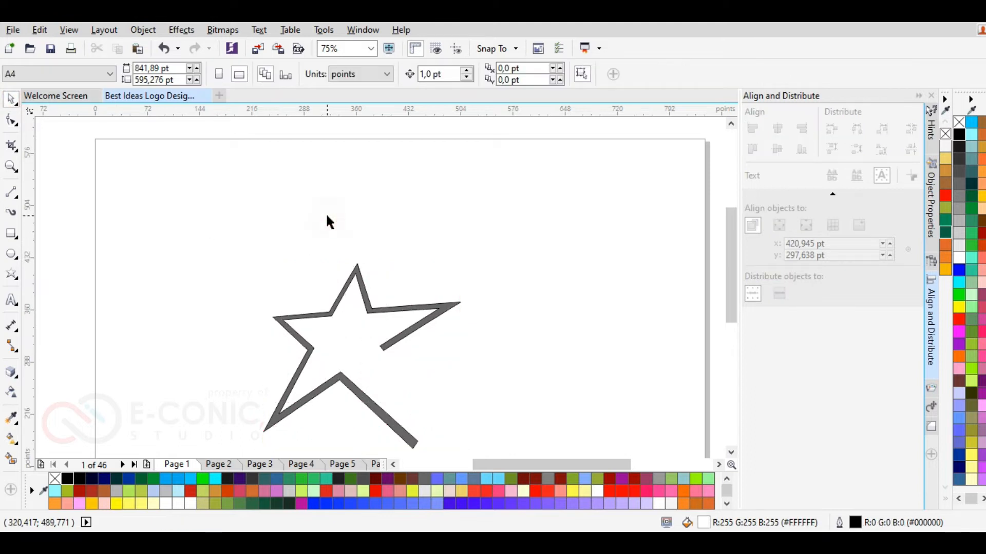
# Step: Move the star up and narrow and flatten it to about 236 by 209 pt
pyautogui.click(338, 300)
pyautogui.moveTo(361, 260); pyautogui.dragTo(386, 227)
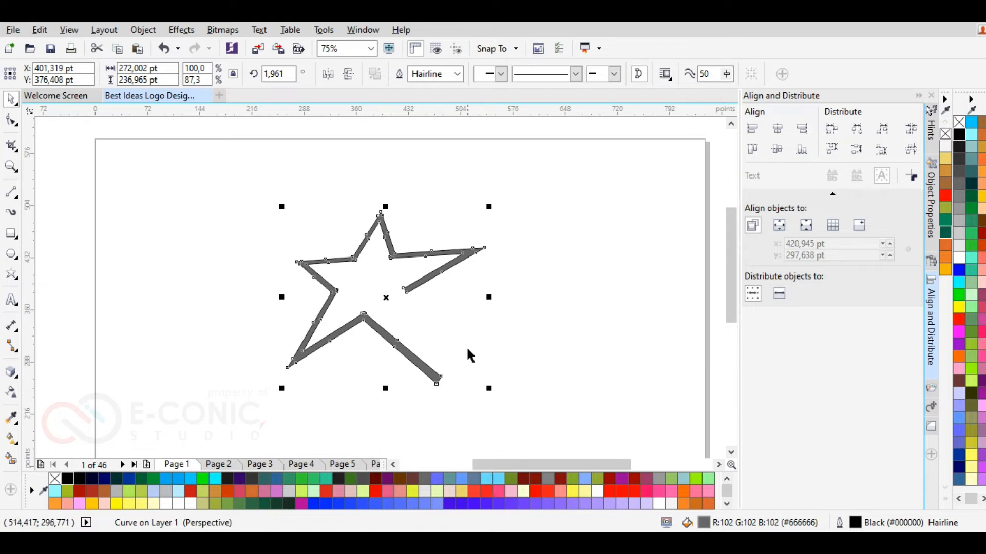
pyautogui.moveTo(490, 300); pyautogui.dragTo(456, 300)
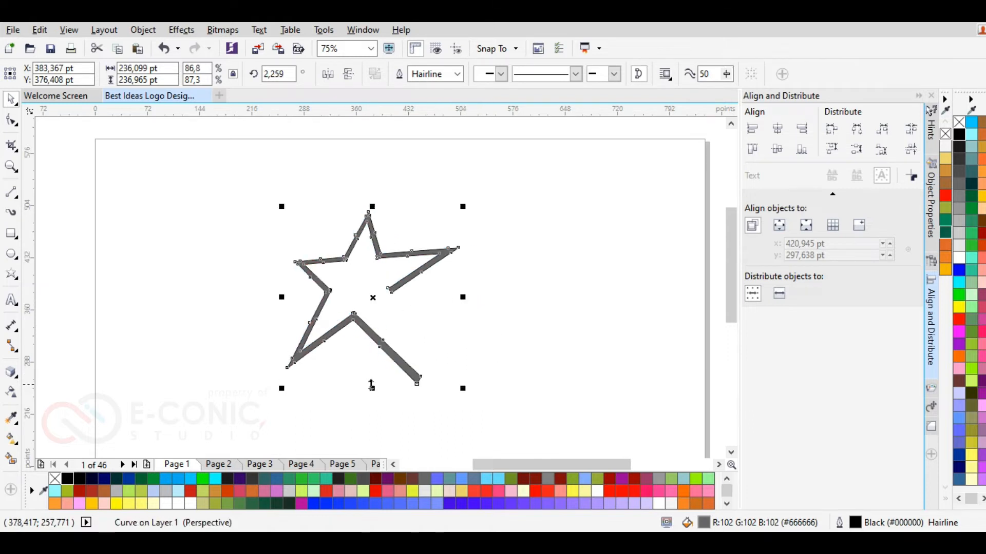
pyautogui.moveTo(374, 382)
pyautogui.mouseDown()
pyautogui.moveTo(373, 356)
pyautogui.moveTo(378, 366)
pyautogui.mouseUp()
pyautogui.click(390, 353)
pyautogui.click(360, 411)
pyautogui.press('Delete')
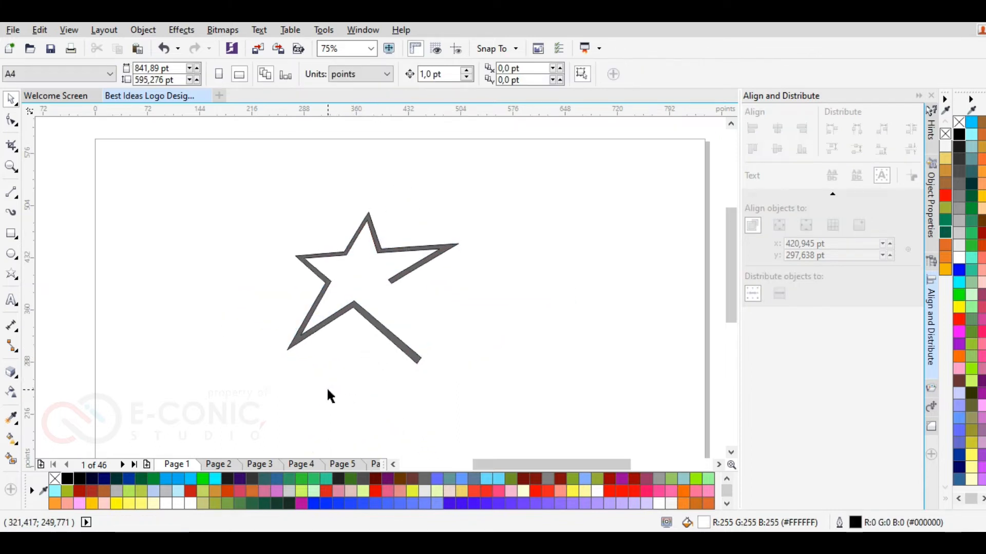
# Step: Extrude the star and switch the extrusion to a parallel type
pyautogui.click(289, 346)
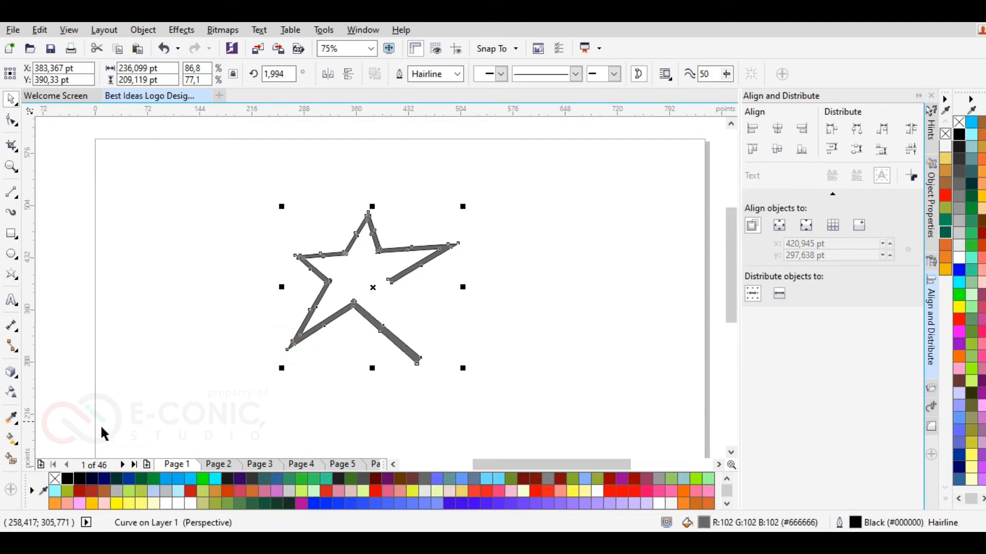
pyautogui.click(10, 373)
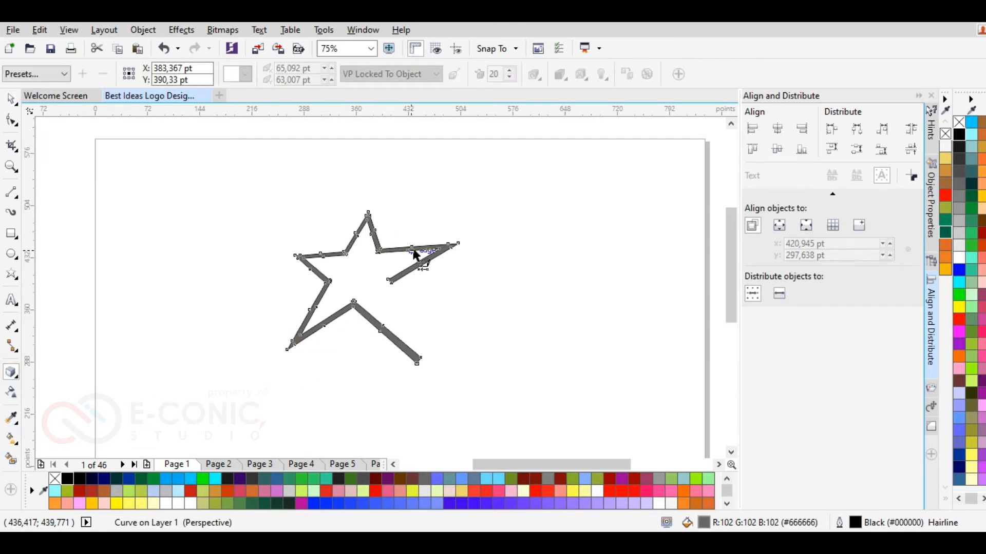
pyautogui.moveTo(412, 251)
pyautogui.mouseDown()
pyautogui.moveTo(403, 257)
pyautogui.moveTo(410, 262)
pyautogui.mouseUp()
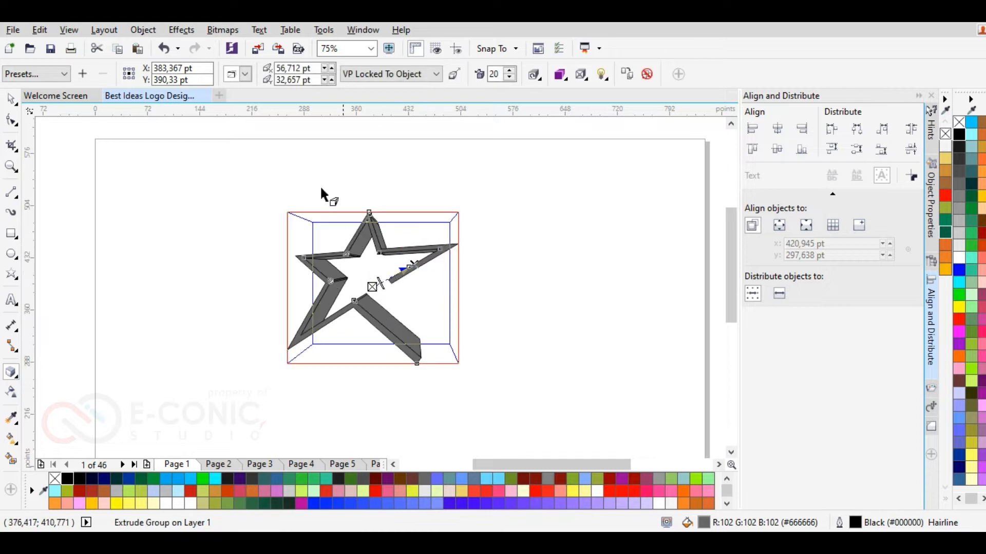
pyautogui.click(245, 76)
pyautogui.click(261, 116)
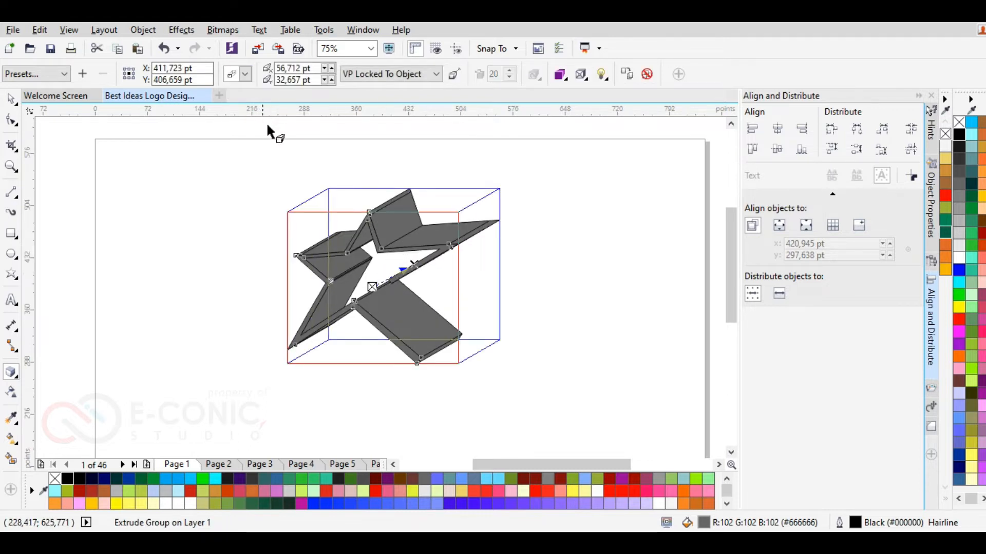
# Step: Shorten the star's extrusion and redirect it down and to the right, with an offset of about 21.3 by -9.56 pt
pyautogui.scroll(4, 396, 279)
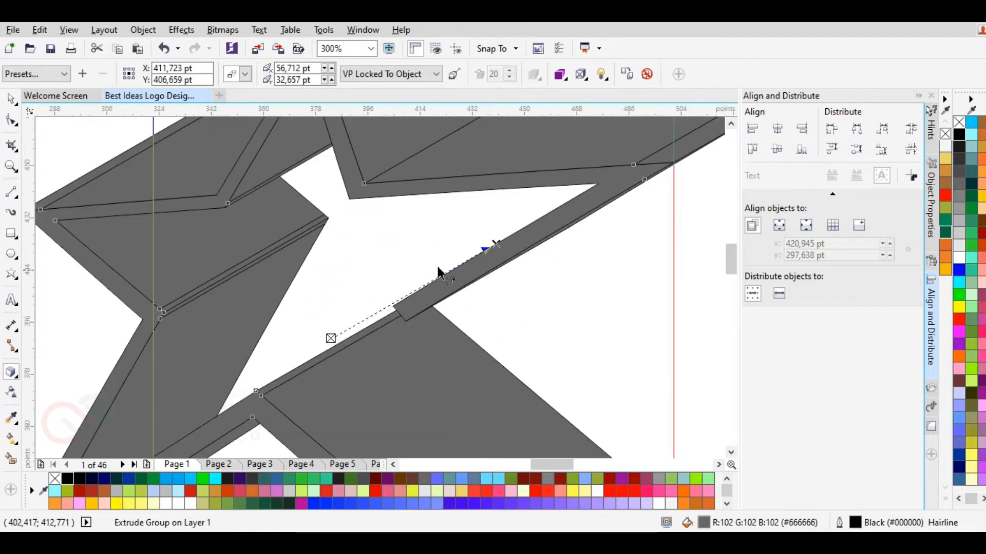
pyautogui.moveTo(433, 277); pyautogui.dragTo(420, 288)
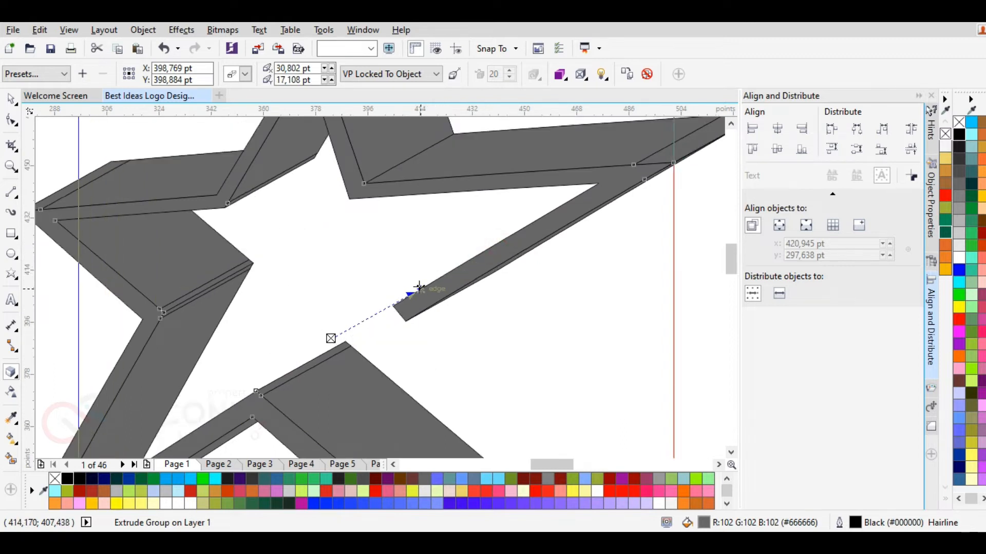
pyautogui.scroll(-2, 420, 288)
pyautogui.click(524, 268)
pyautogui.click(452, 348)
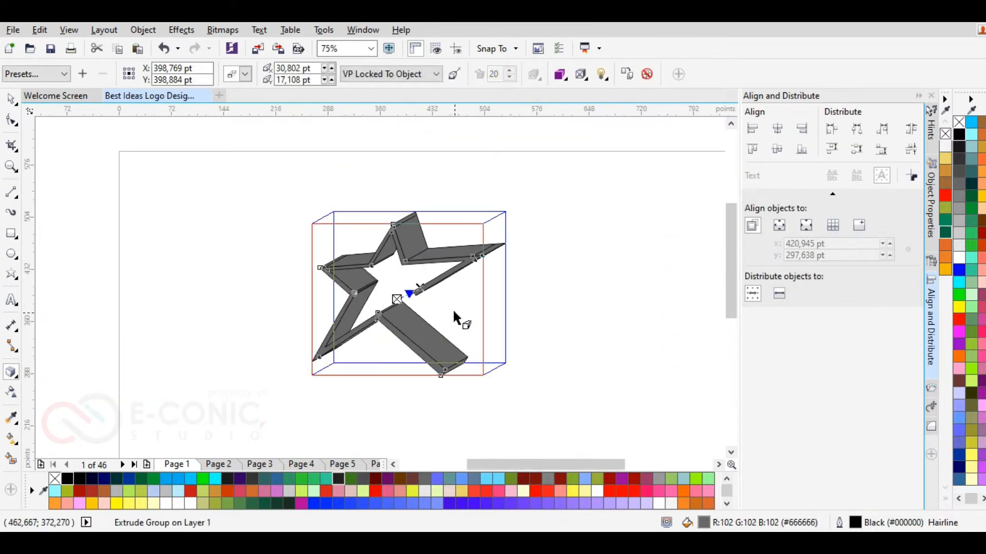
pyautogui.moveTo(420, 289)
pyautogui.mouseDown()
pyautogui.moveTo(418, 325)
pyautogui.moveTo(413, 295)
pyautogui.mouseUp()
pyautogui.scroll(2, 416, 321)
pyautogui.click(420, 294)
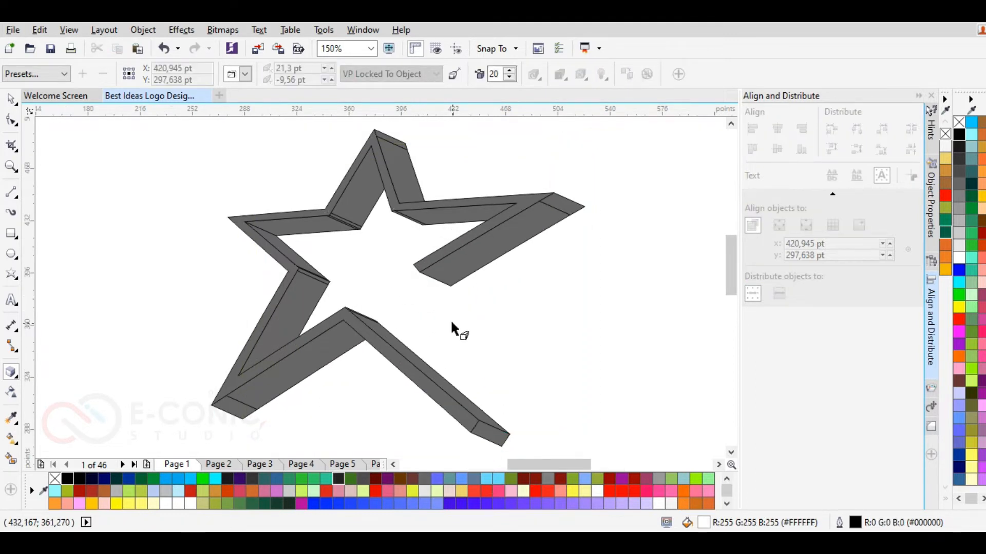
# Step: Try to rotate the star's parallel extrusion
pyautogui.click(425, 223)
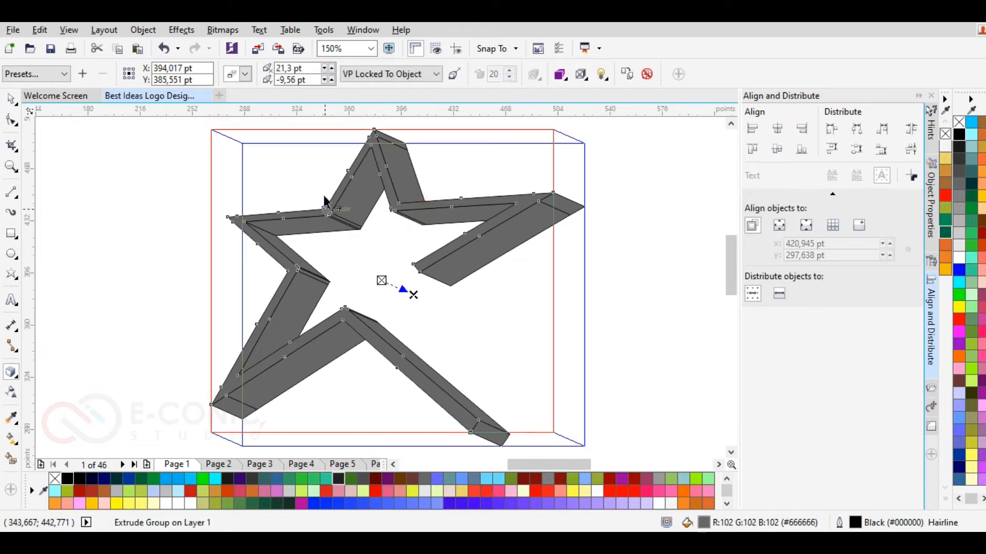
pyautogui.click(390, 183)
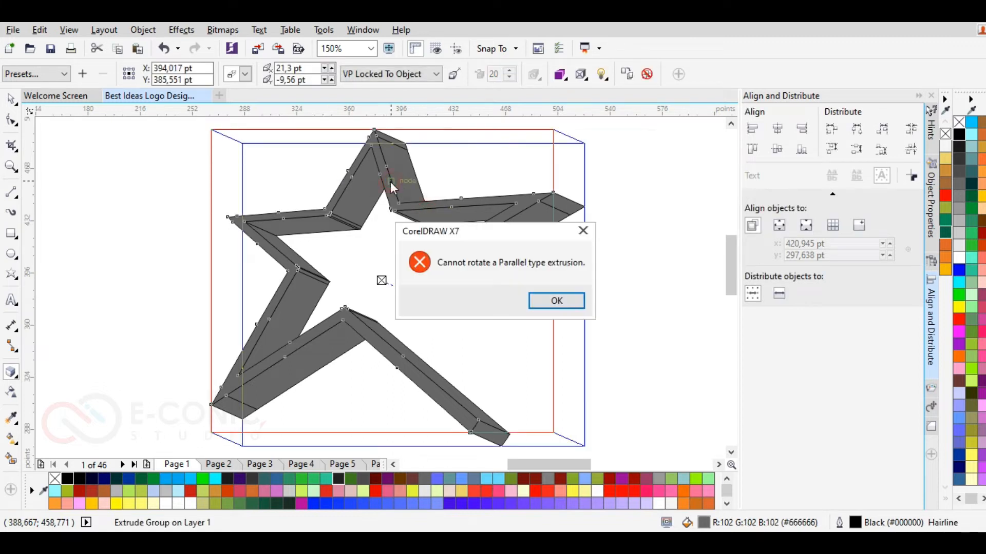
pyautogui.click(583, 230)
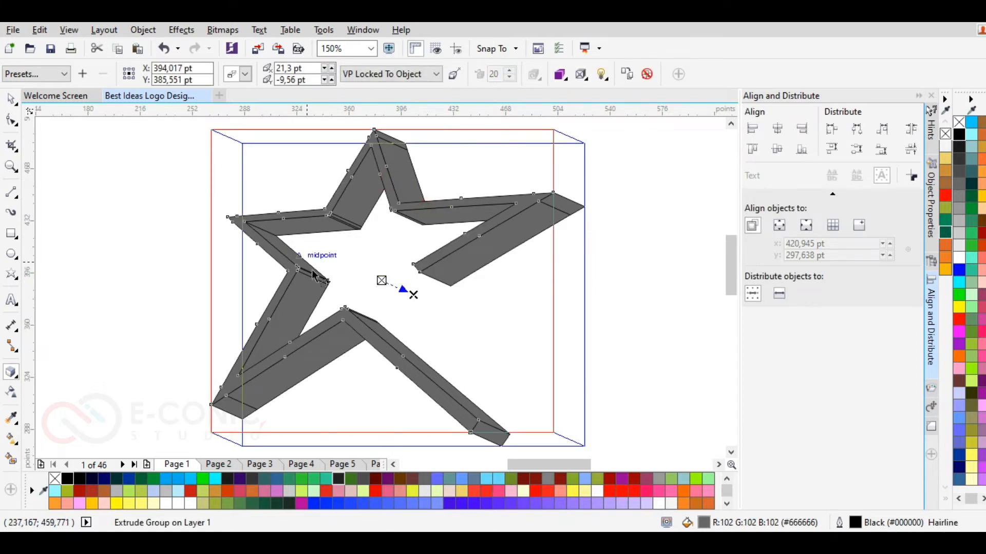
pyautogui.click(13, 98)
pyautogui.click(137, 174)
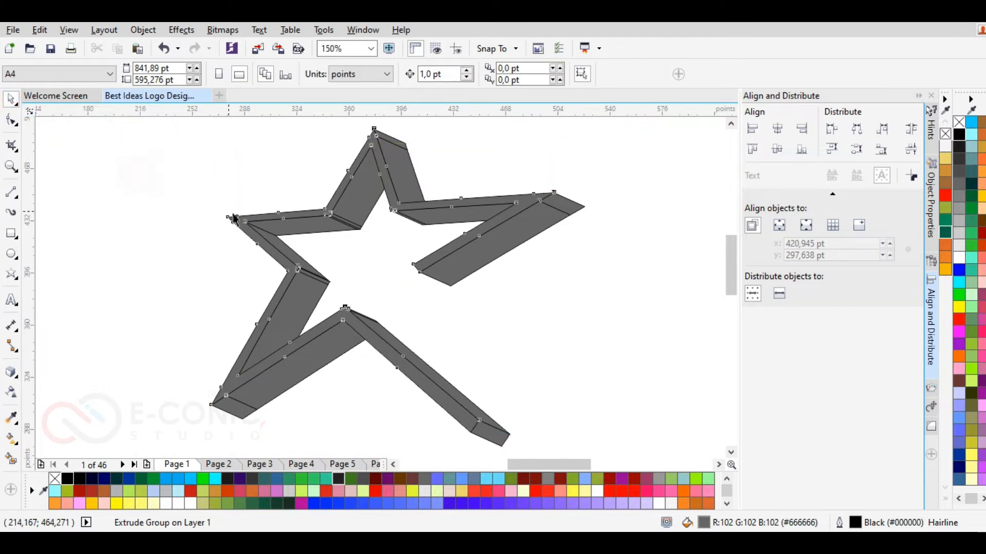
pyautogui.click(190, 237)
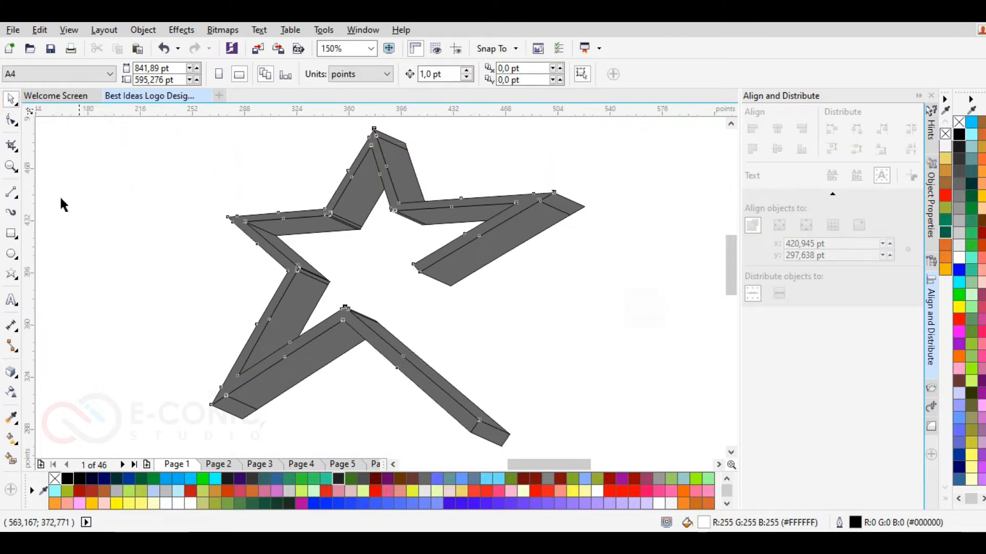
# Step: Fillet the corners of the extruded star's control curve with a 15 pt radius
pyautogui.click(248, 236)
pyautogui.click(932, 282)
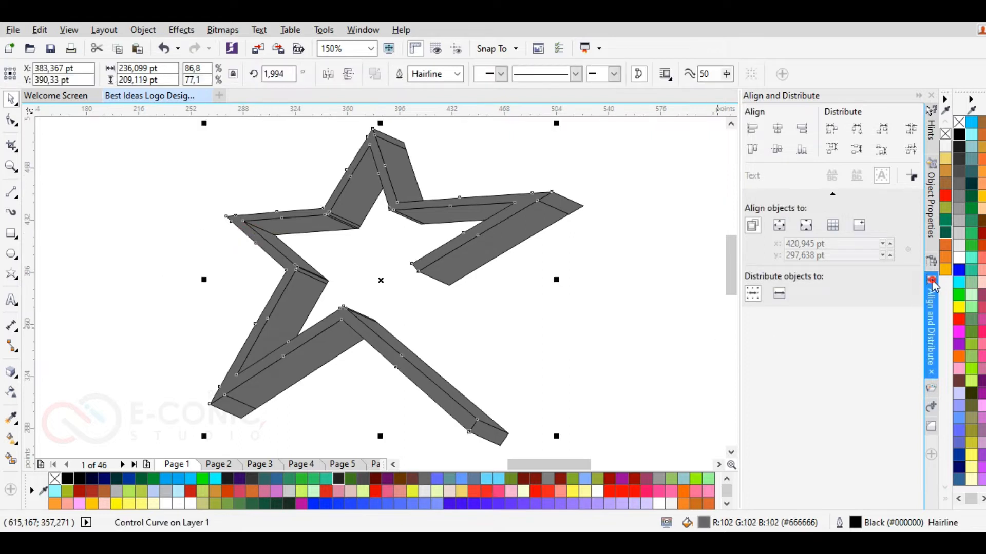
pyautogui.click(932, 427)
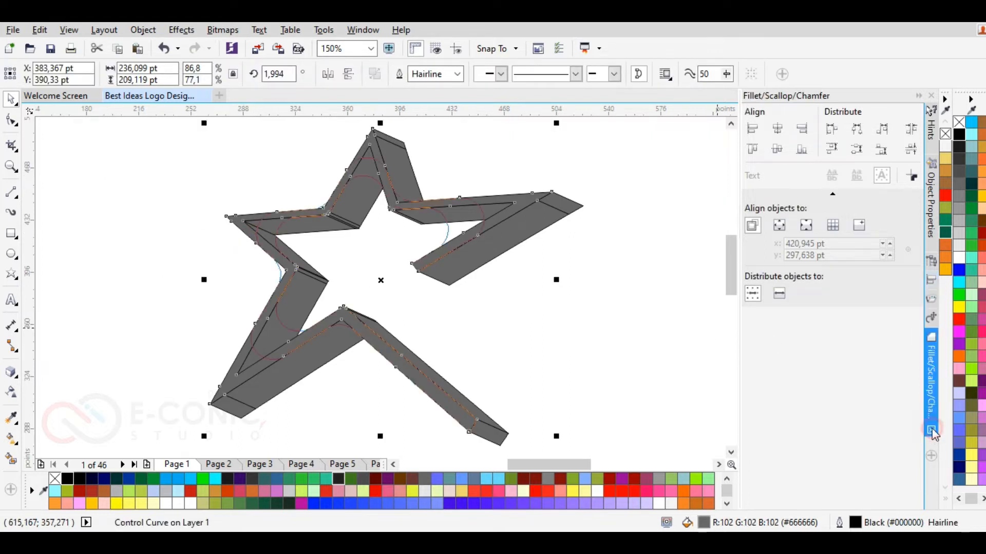
pyautogui.click(891, 257)
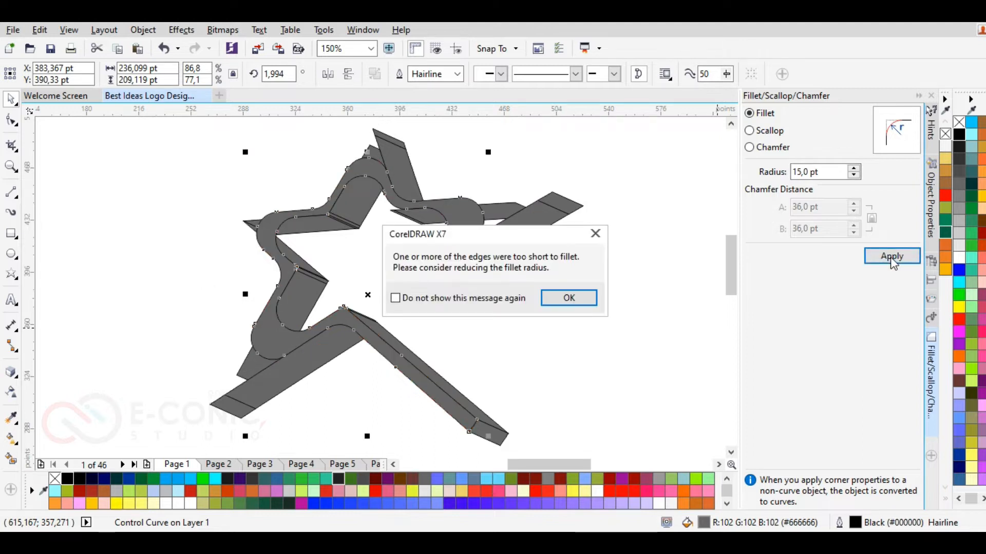
pyautogui.click(595, 234)
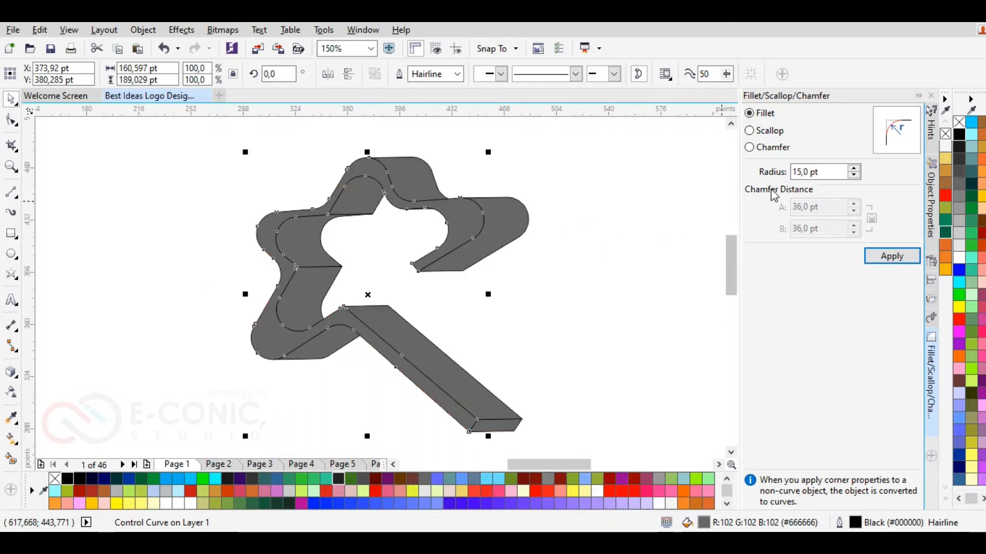
# Step: Try to fillet the star's corners with smaller radii of 1.003 pt and 4.003 pt
pyautogui.doubleClick(854, 176)
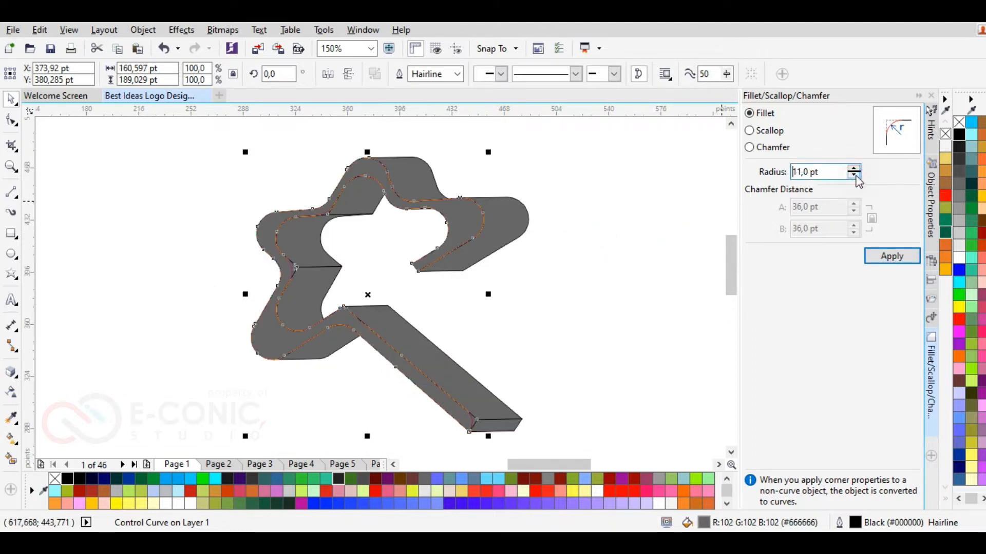
pyautogui.tripleClick(854, 176)
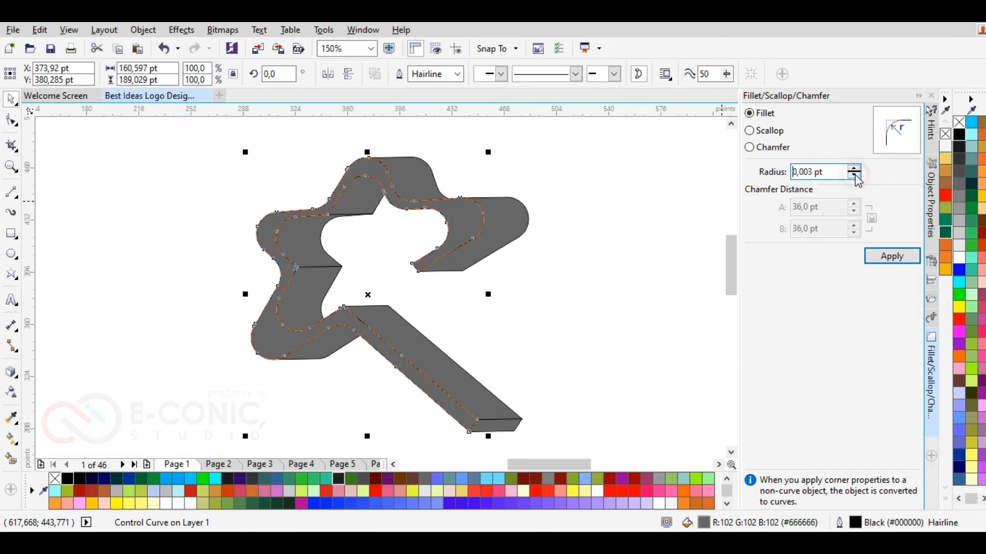
pyautogui.click(854, 167)
pyautogui.click(878, 256)
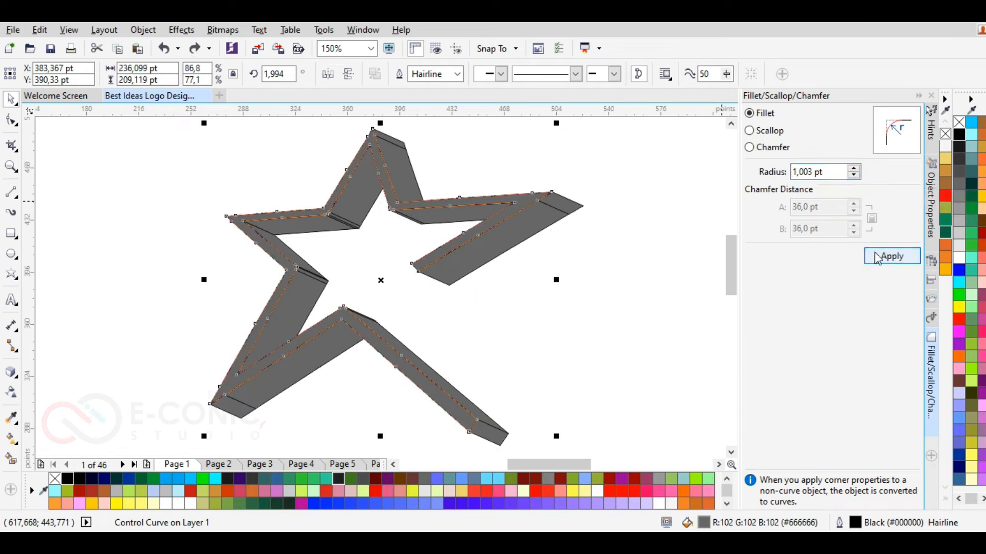
pyautogui.click(854, 176)
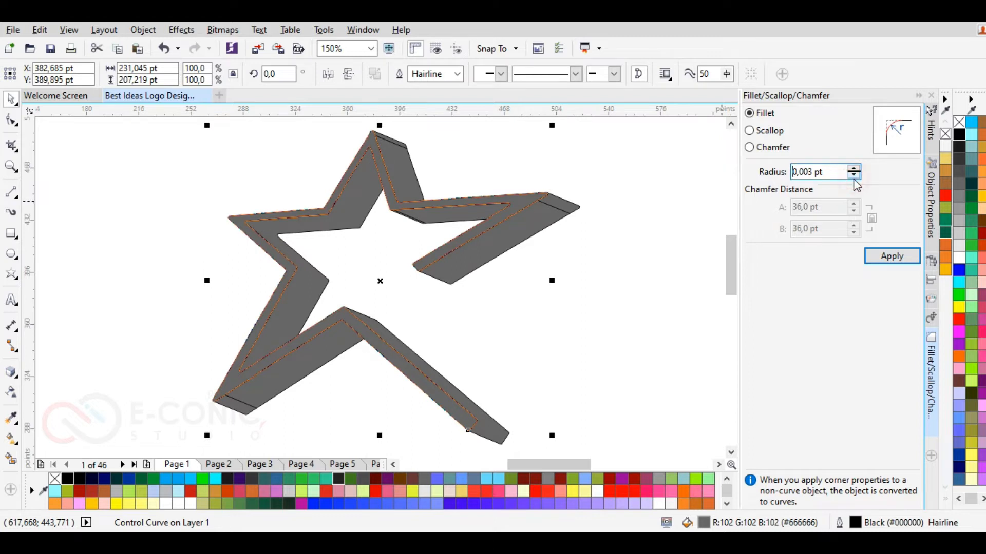
pyautogui.click(891, 258)
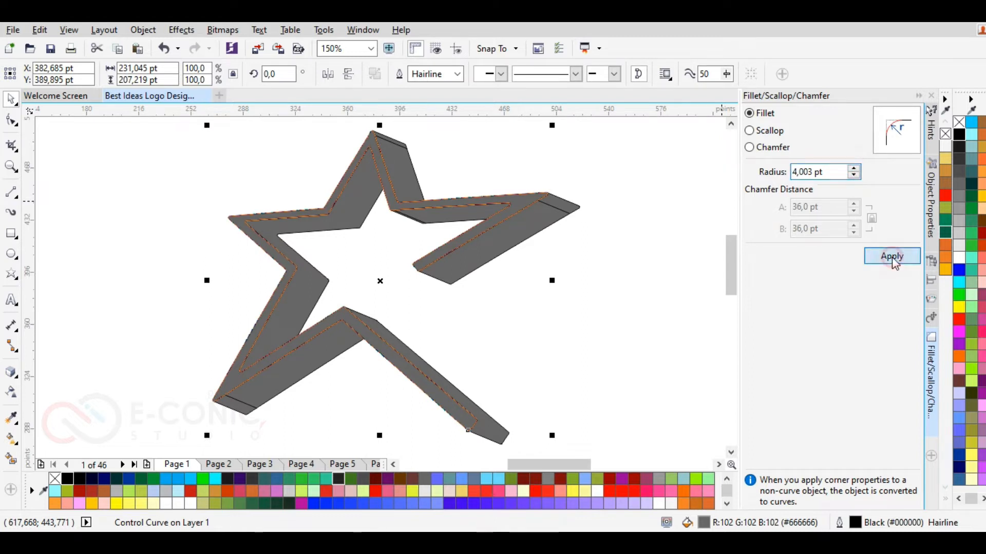
# Step: Fillet the corners of the unrounded star's control curve with a 4.003 pt radius
pyautogui.click(853, 175)
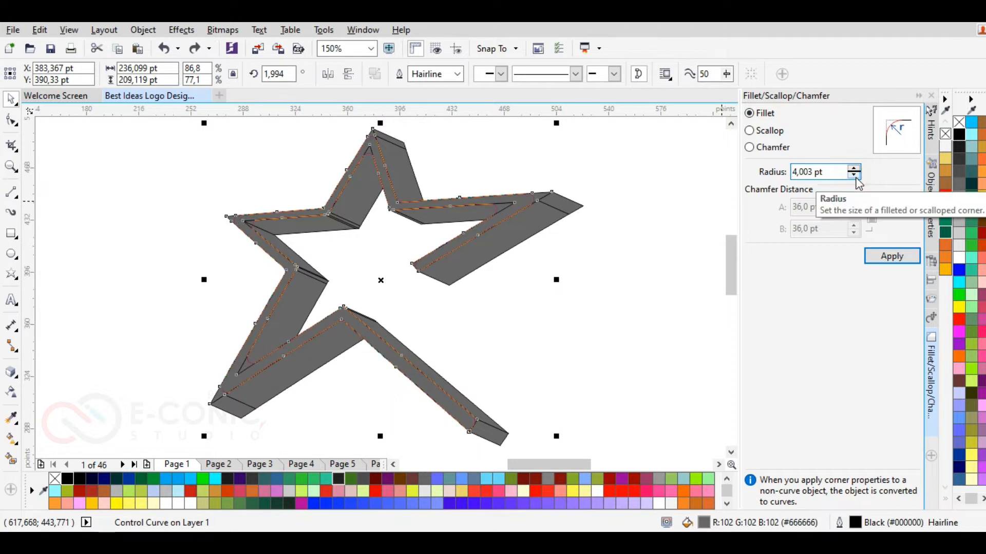
pyautogui.click(894, 258)
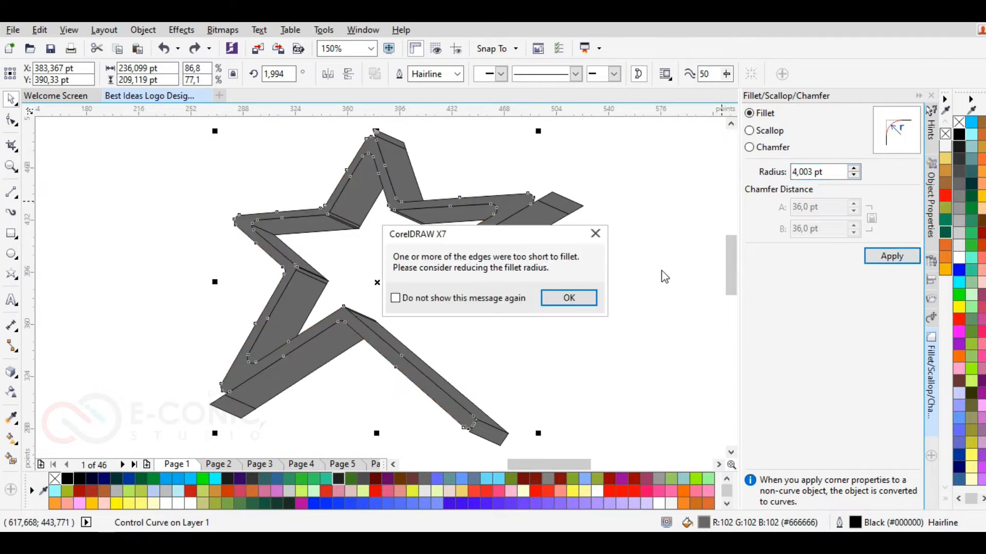
pyautogui.click(575, 299)
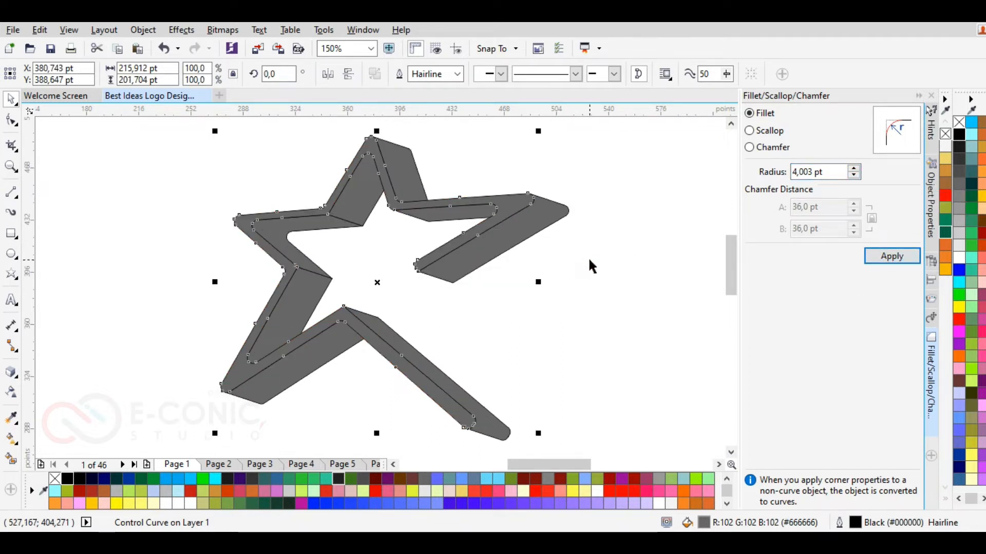
pyautogui.click(587, 255)
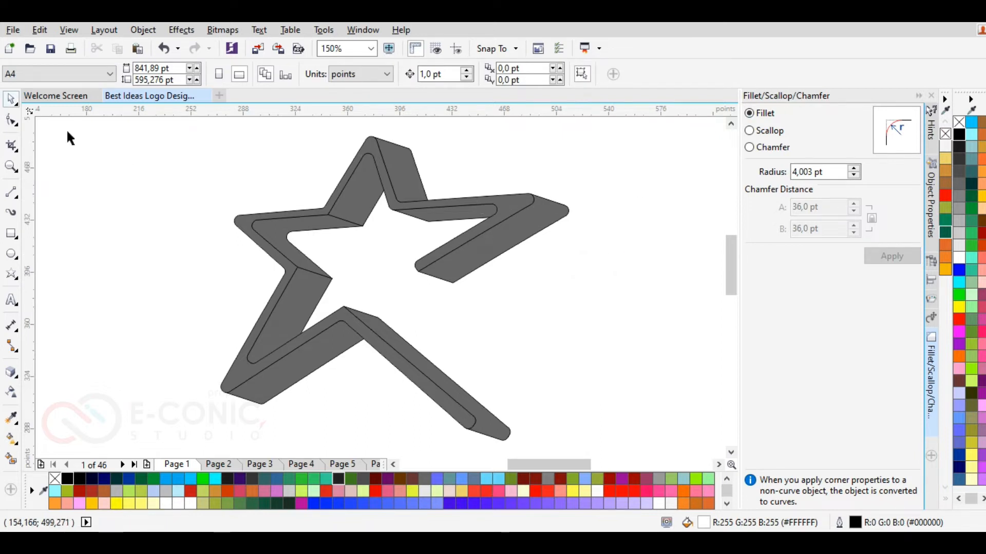
# Step: Break the star's extrude group apart so the side faces separate from the front face
pyautogui.click(539, 227)
pyautogui.rightClick(538, 226)
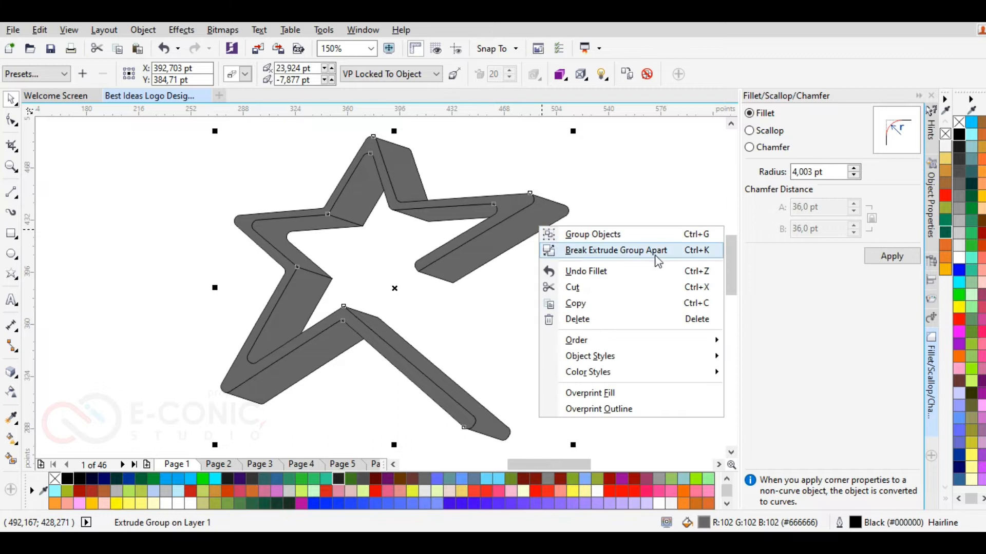
pyautogui.click(616, 250)
pyautogui.click(581, 238)
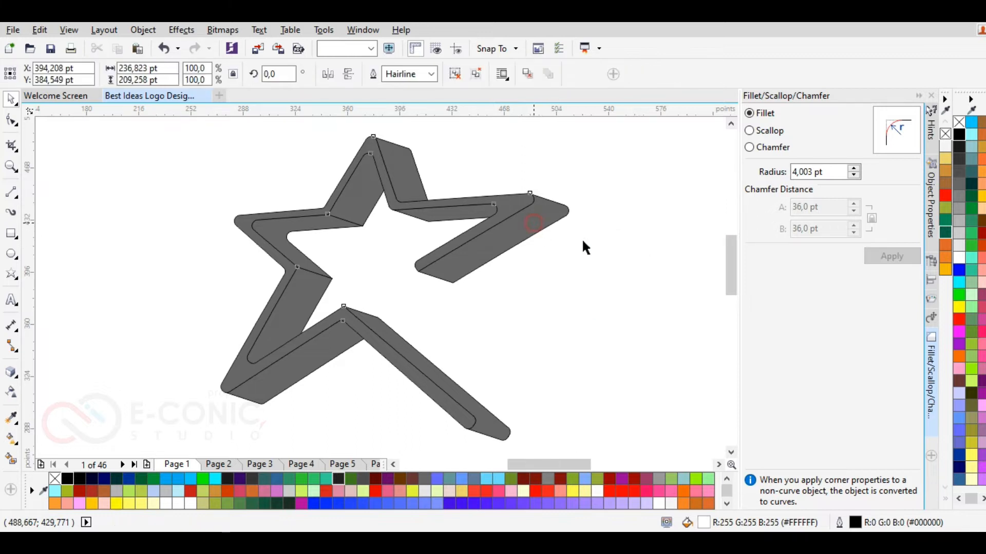
pyautogui.moveTo(581, 238); pyautogui.dragTo(612, 248)
pyautogui.hotkey('ctrl', 'z')
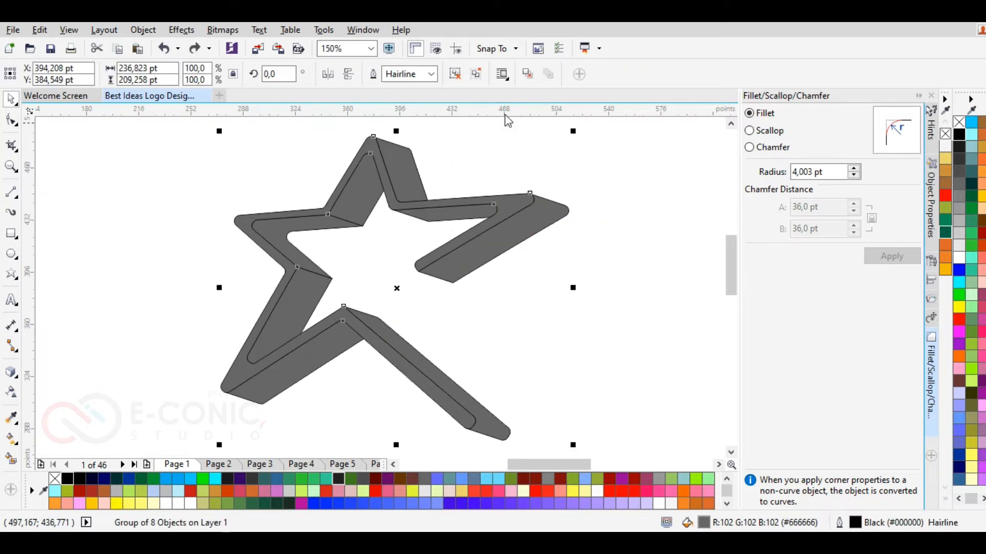
# Step: Ungroup all of the star's extruded side faces into individual curves
pyautogui.rightClick(534, 226)
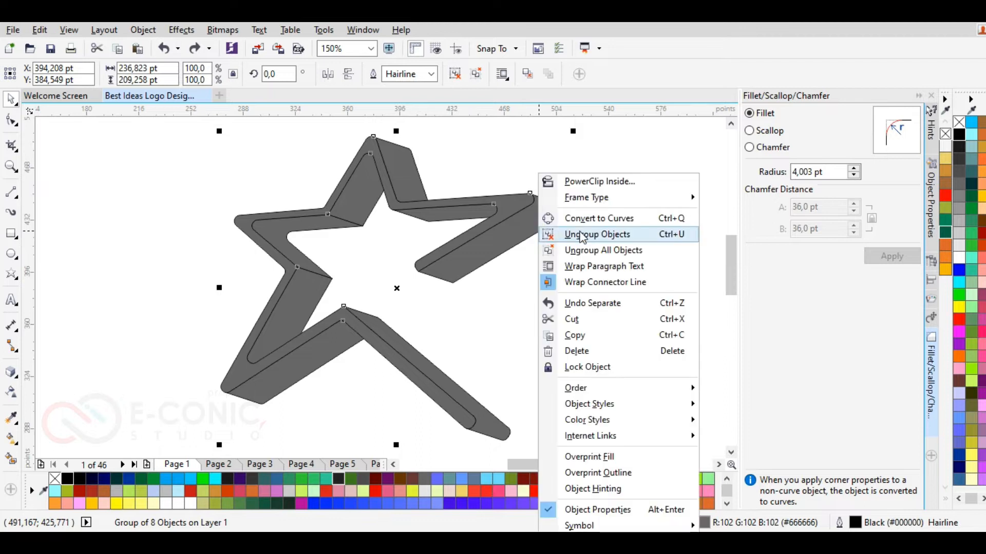
pyautogui.click(606, 250)
pyautogui.click(528, 228)
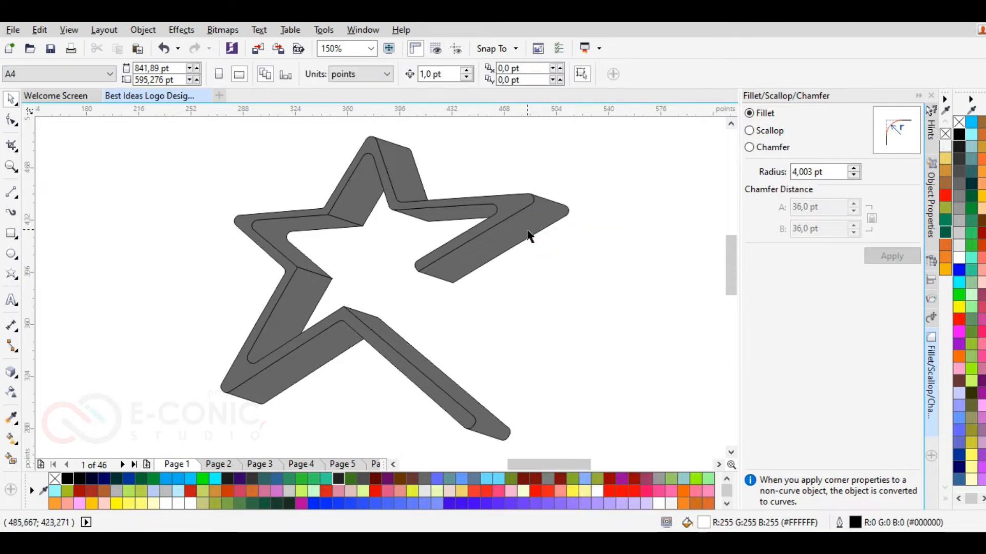
pyautogui.moveTo(529, 228); pyautogui.dragTo(589, 248)
pyautogui.hotkey('ctrl', 'z')
pyautogui.click(646, 255)
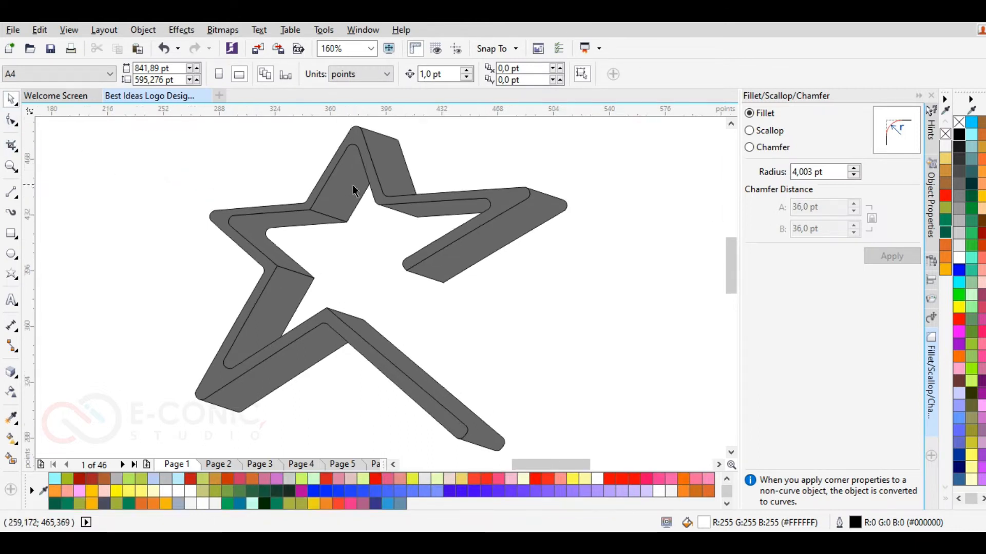
# Step: Fill the star's front face with 20% Black and remove its outline
pyautogui.moveTo(365, 164); pyautogui.dragTo(255, 176)
pyautogui.hotkey('ctrl', 'z')
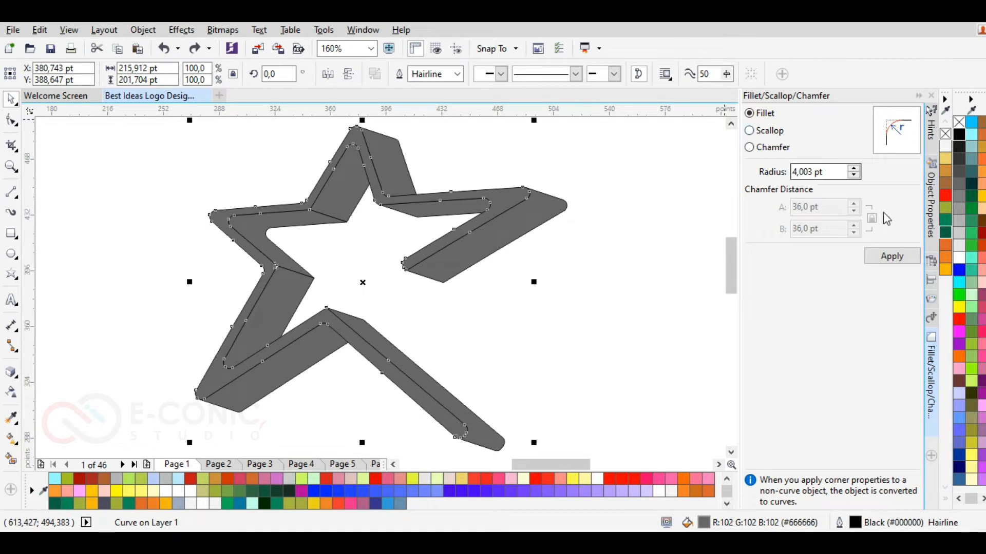
pyautogui.click(959, 246)
pyautogui.click(959, 234)
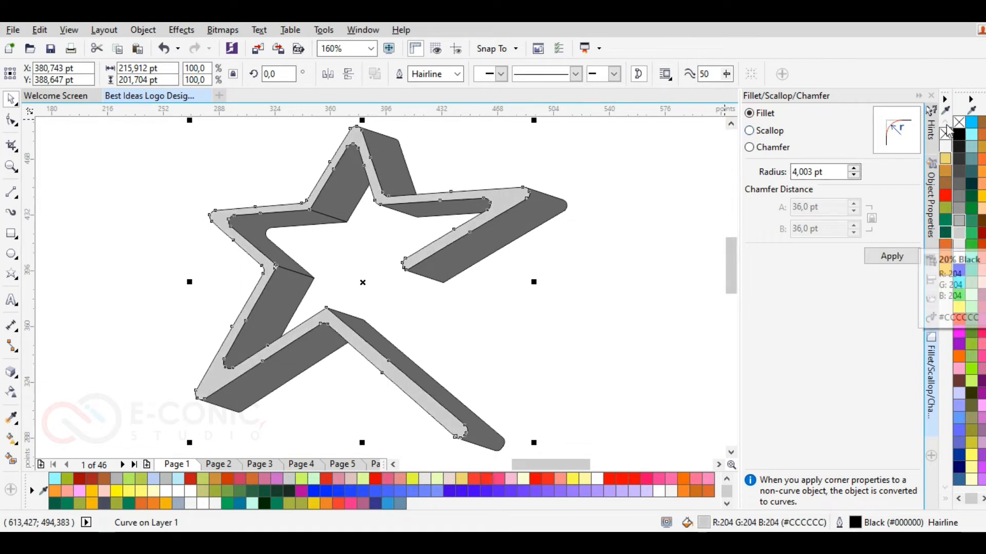
pyautogui.rightClick(959, 122)
# Step: Remove the outline from all pieces of the star
pyautogui.click(545, 228)
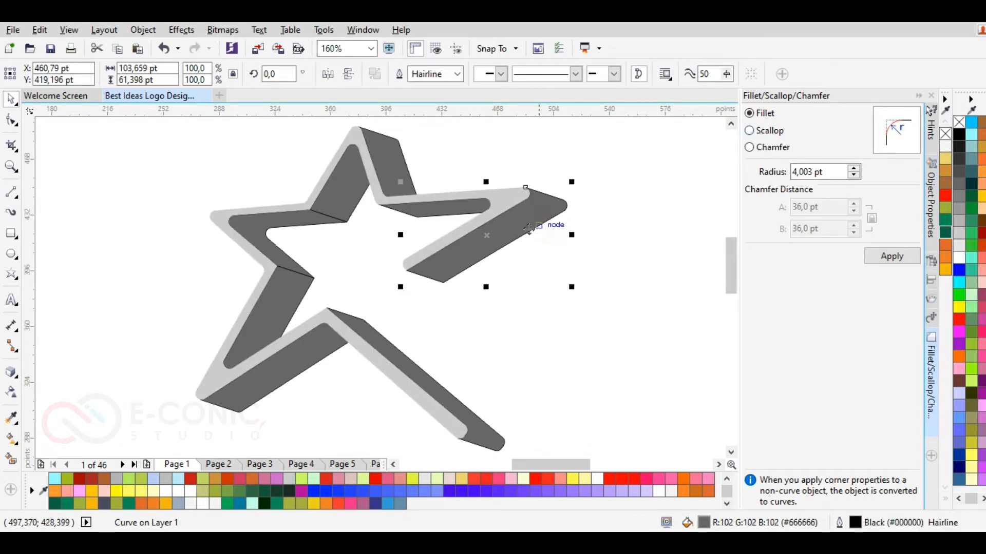
pyautogui.click(513, 313)
pyautogui.scroll(-3, 352, 238)
pyautogui.moveTo(208, 159); pyautogui.dragTo(548, 378)
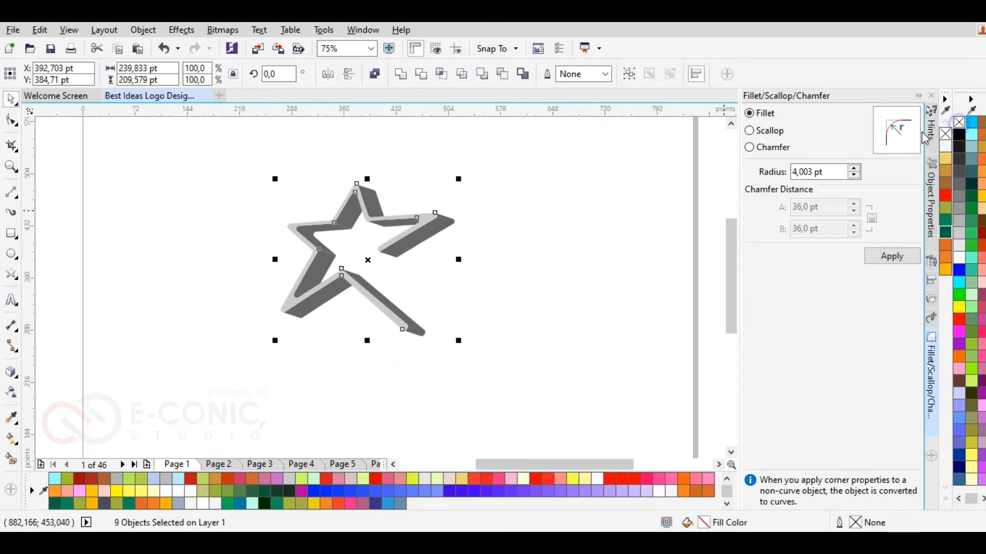
pyautogui.click(526, 220)
# Step: Apply a linear fountain fill along the right arm's outer side face, from its lower-left end to the tip
pyautogui.scroll(4, 442, 225)
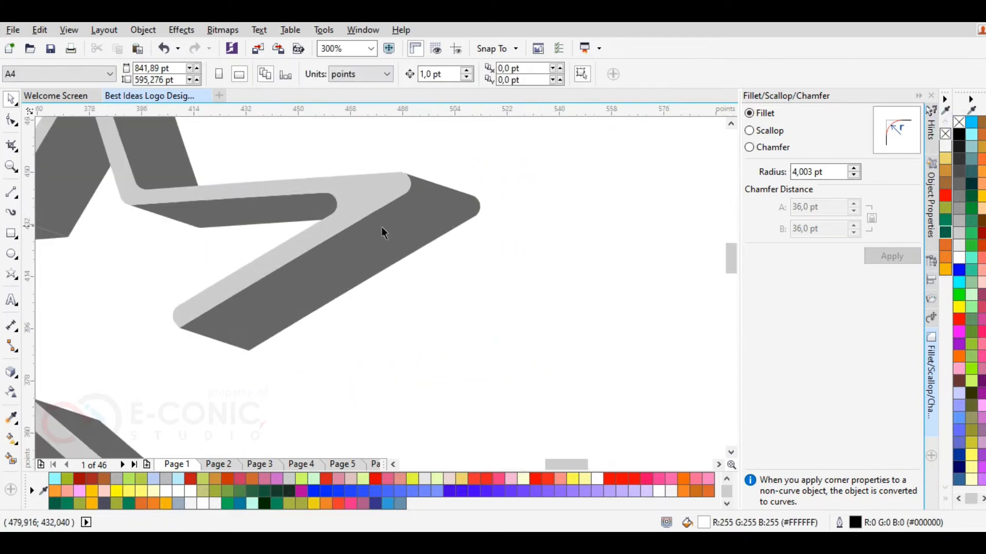
pyautogui.click(381, 230)
pyautogui.click(10, 438)
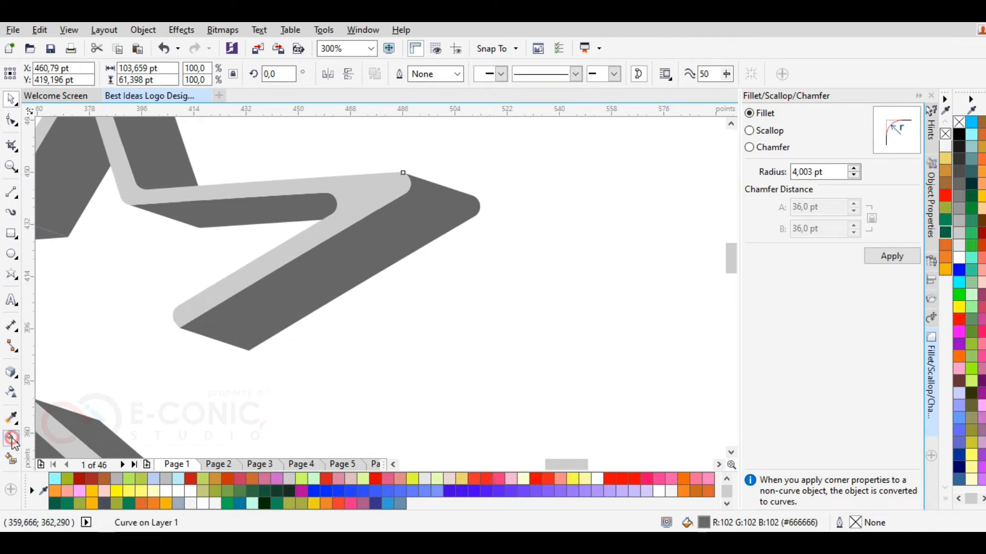
pyautogui.moveTo(225, 345); pyautogui.dragTo(461, 197)
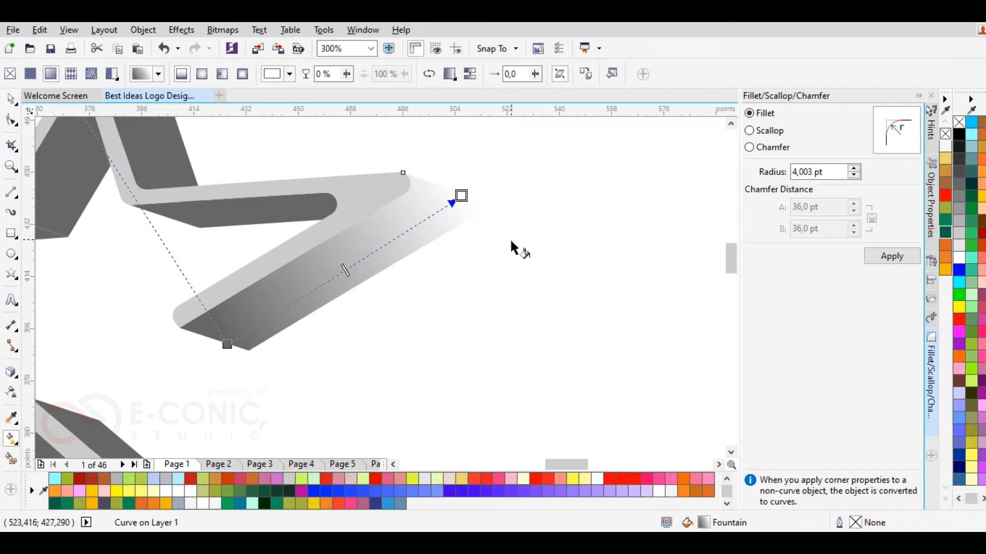
# Step: Color the outer side face's gradient from grayish blue at the lower end to bright blue at the tip
pyautogui.click(225, 346)
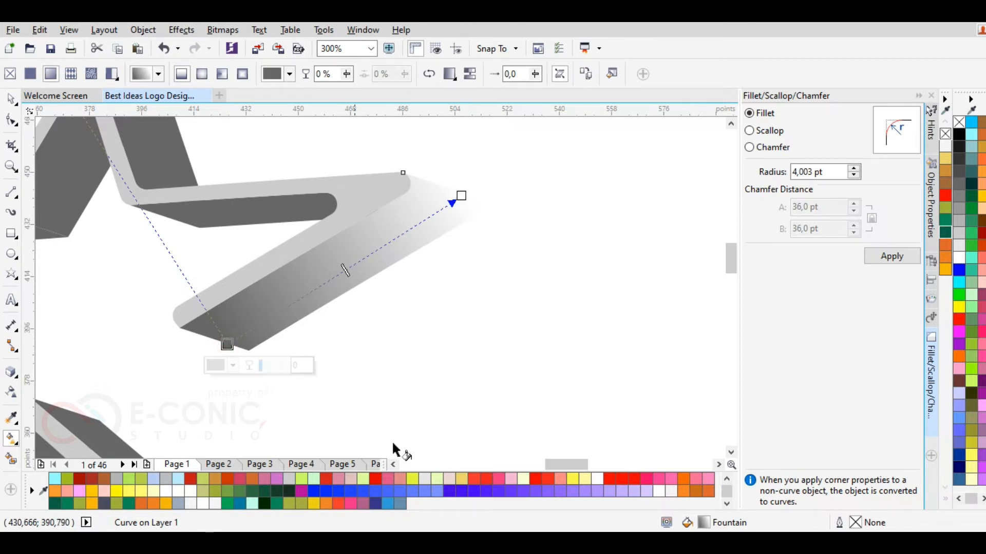
pyautogui.click(405, 505)
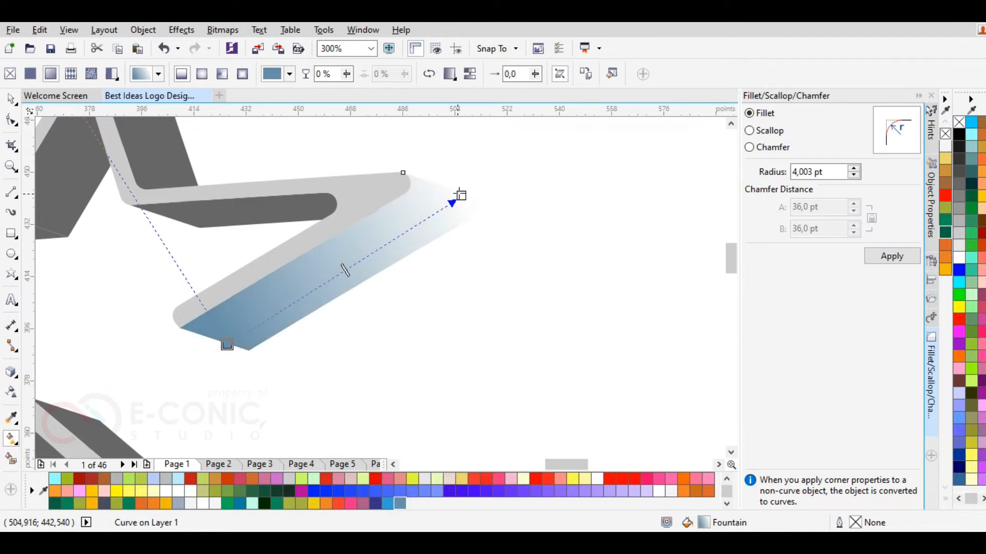
pyautogui.click(461, 196)
pyautogui.click(387, 504)
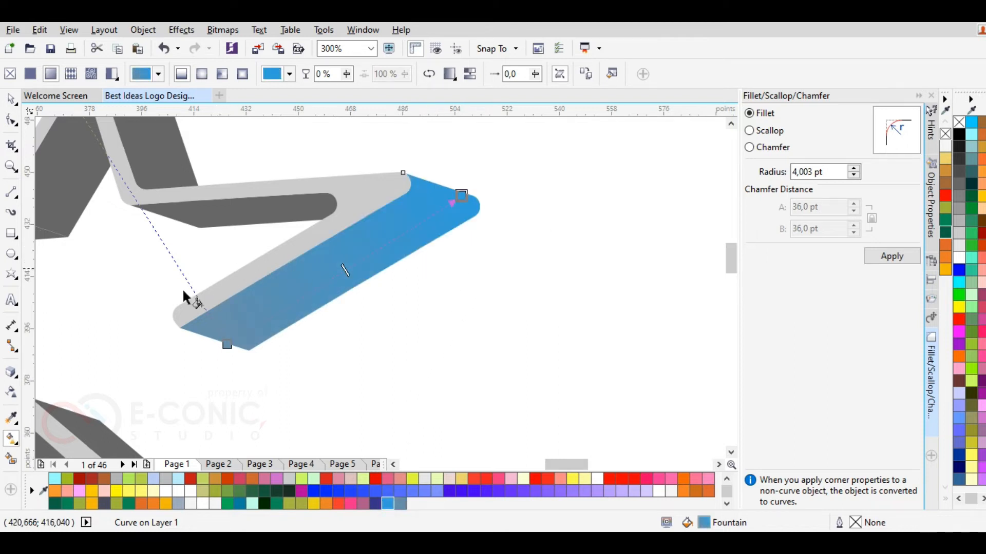
# Step: Copy the blue gradient onto the right arm's inner side face and realign the outer face's gradient along the inner face's length
pyautogui.click(11, 420)
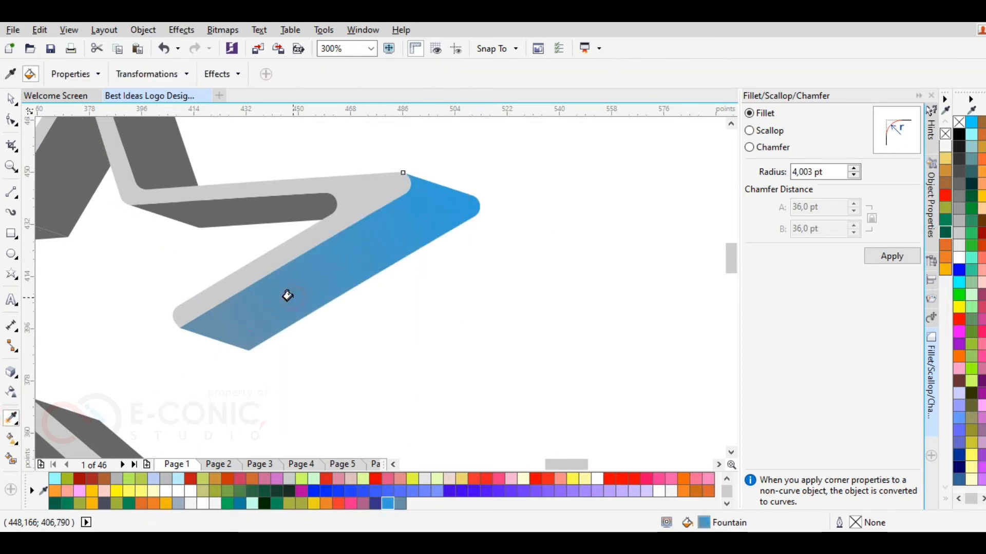
pyautogui.click(251, 211)
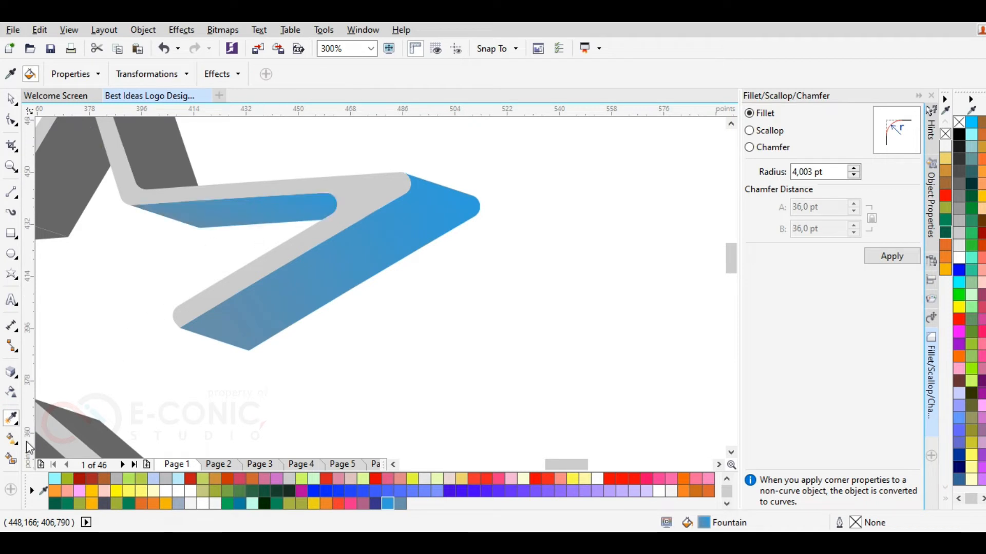
pyautogui.click(11, 439)
pyautogui.moveTo(226, 344); pyautogui.dragTo(127, 205)
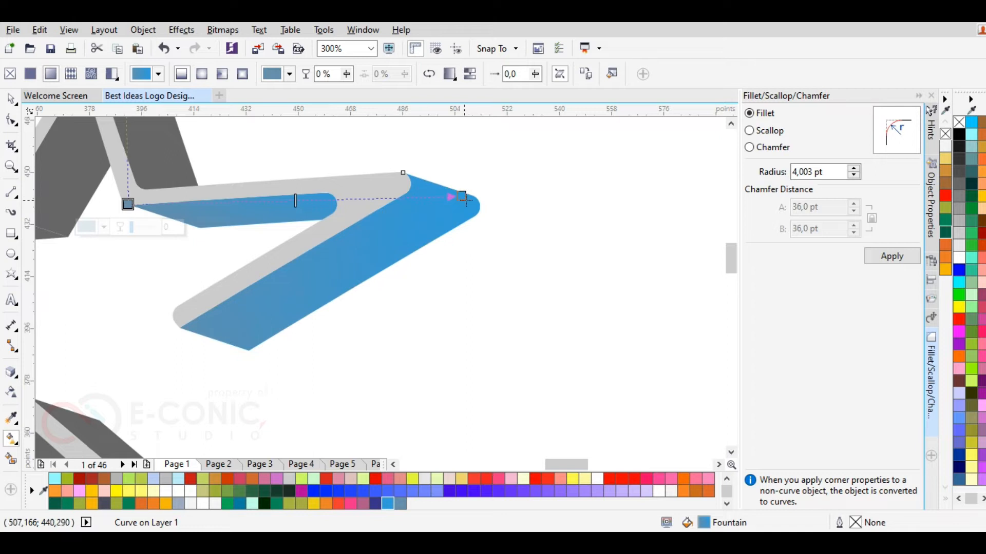
pyautogui.moveTo(463, 197); pyautogui.dragTo(331, 194)
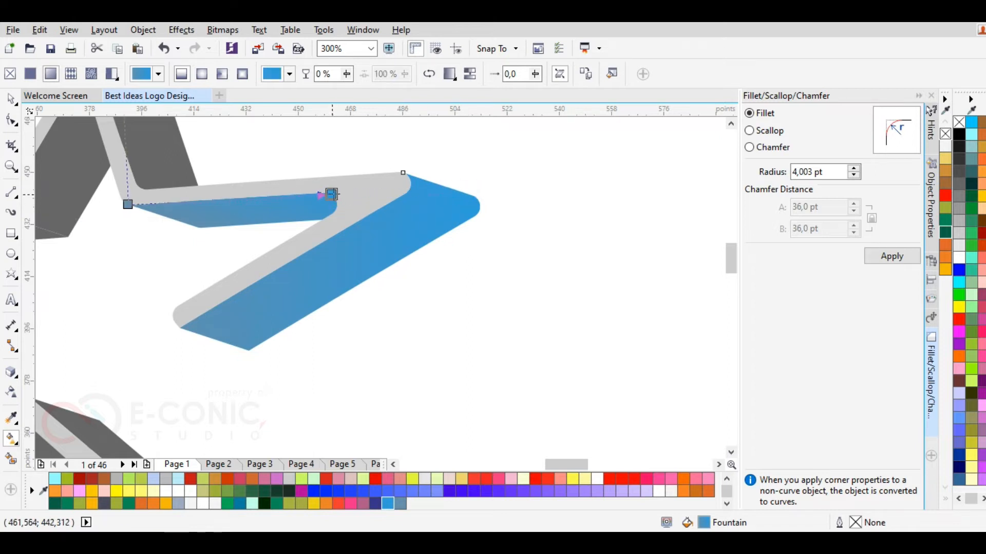
# Step: Try a dark blue start color for the outer side face's gradient
pyautogui.click(128, 204)
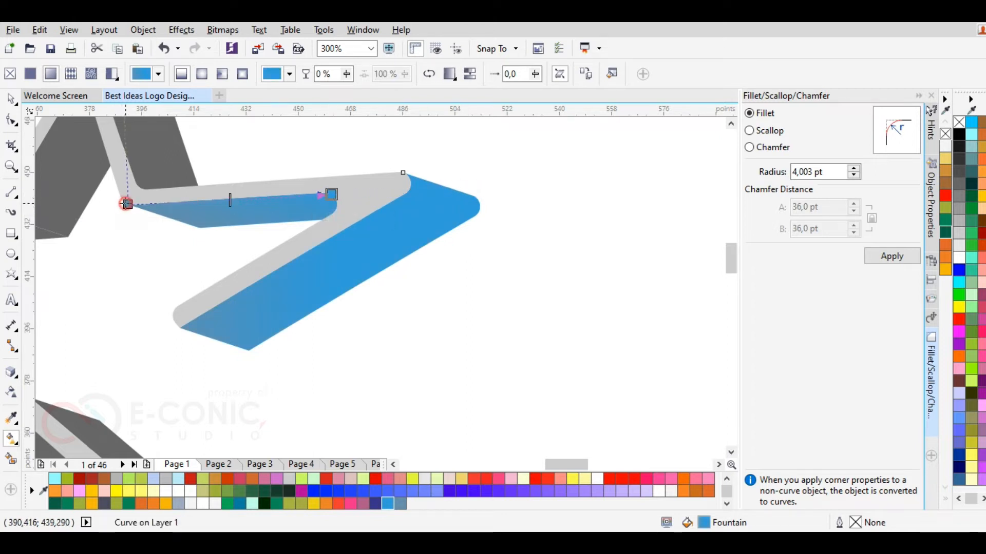
pyautogui.click(376, 505)
pyautogui.hotkey('ctrl', 'z')
pyautogui.click(324, 405)
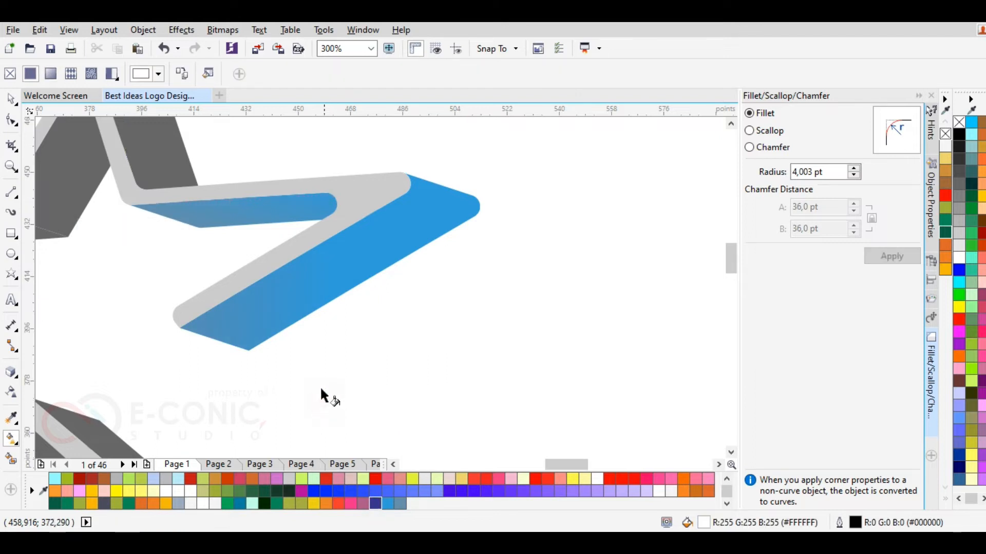
# Step: Realign the right arm's inner side face gradient to run from its pointed left corner to its rounded end
pyautogui.click(8, 100)
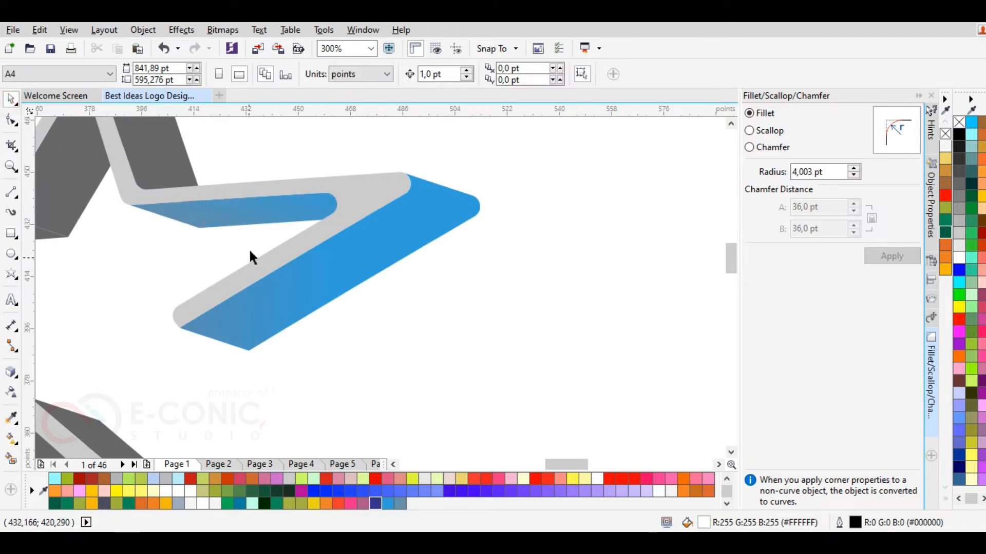
pyautogui.click(240, 215)
pyautogui.click(11, 443)
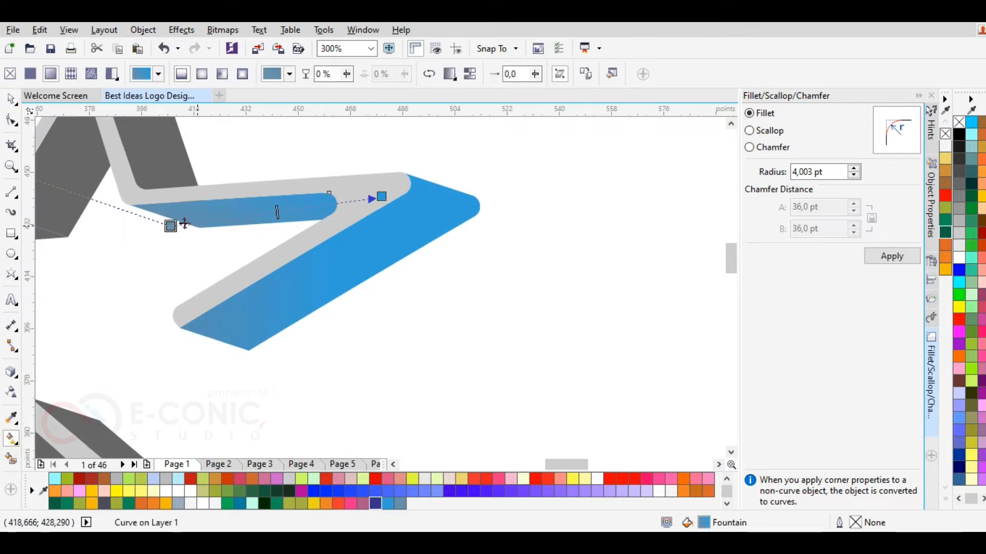
pyautogui.moveTo(171, 227); pyautogui.dragTo(135, 205)
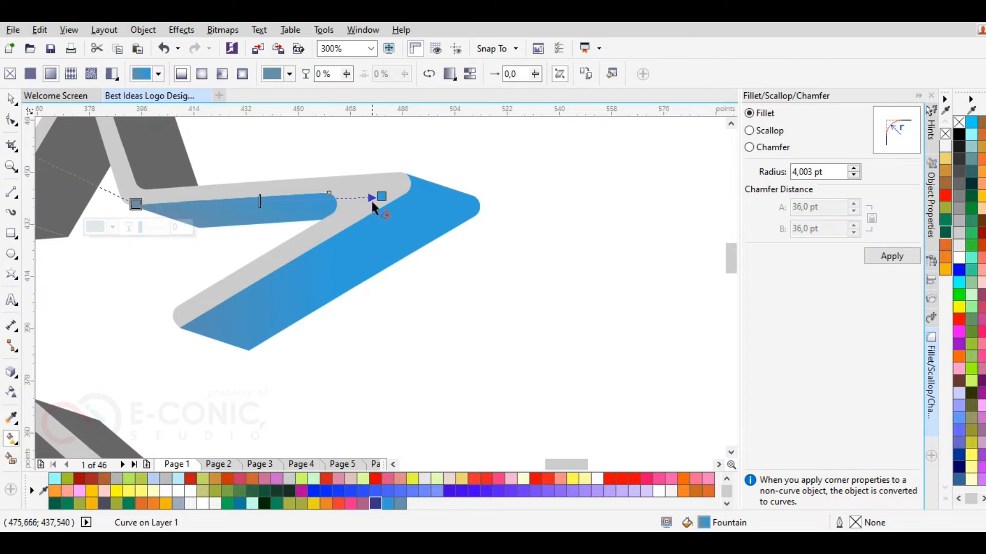
pyautogui.moveTo(380, 196); pyautogui.dragTo(331, 194)
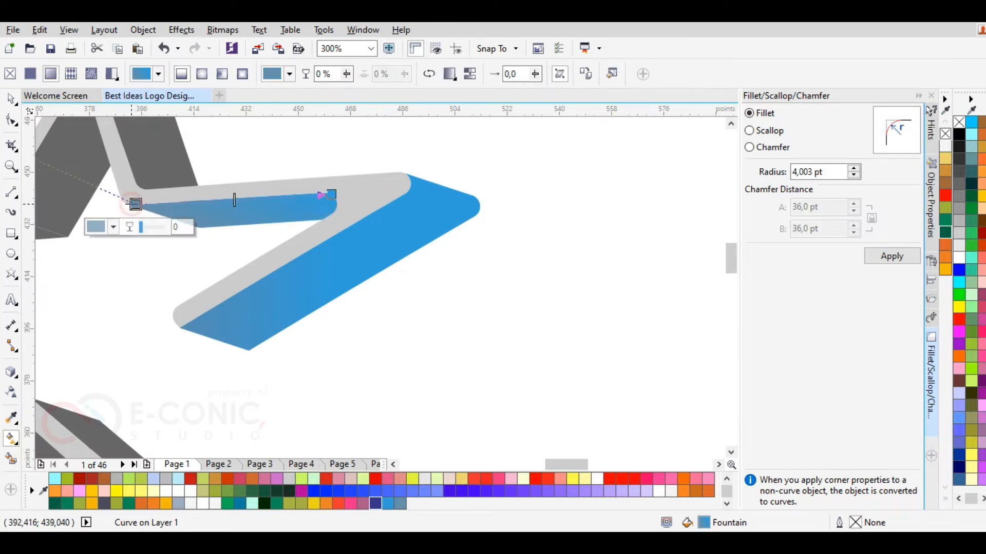
# Step: Set the start color of the right arm's inner side face gradient to dark blue at its pointed left corner
pyautogui.click(376, 503)
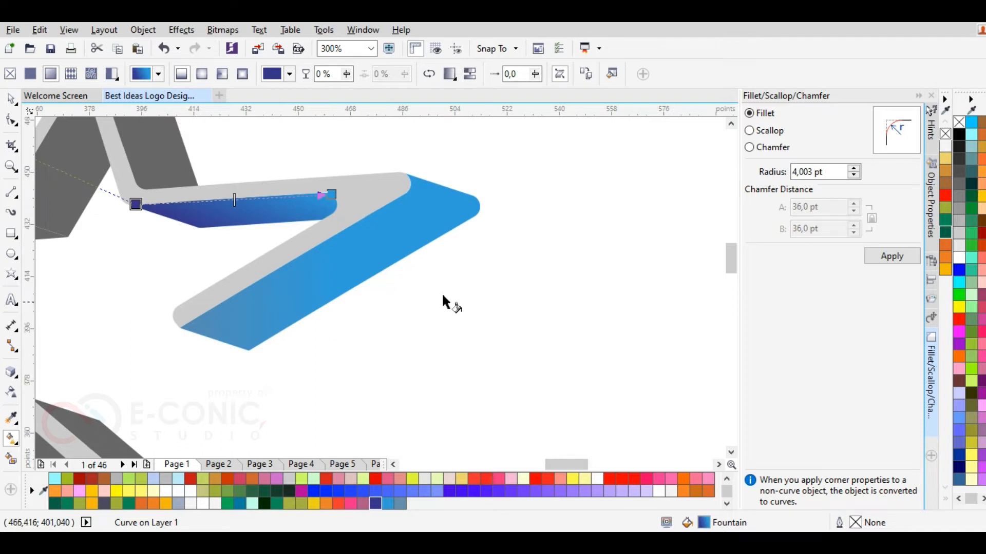
pyautogui.click(464, 290)
pyautogui.scroll(-1, 575, 286)
pyautogui.scroll(1, 482, 318)
# Step: Realign the right arm's outer side face gradient to run from its lower end to the tip
pyautogui.click(396, 260)
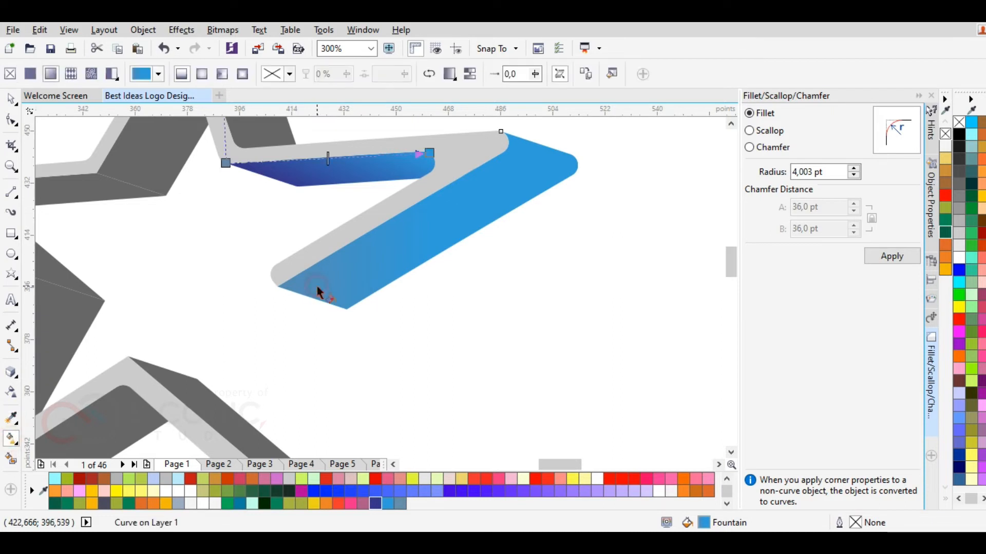
pyautogui.click(11, 97)
pyautogui.click(379, 260)
pyautogui.click(220, 327)
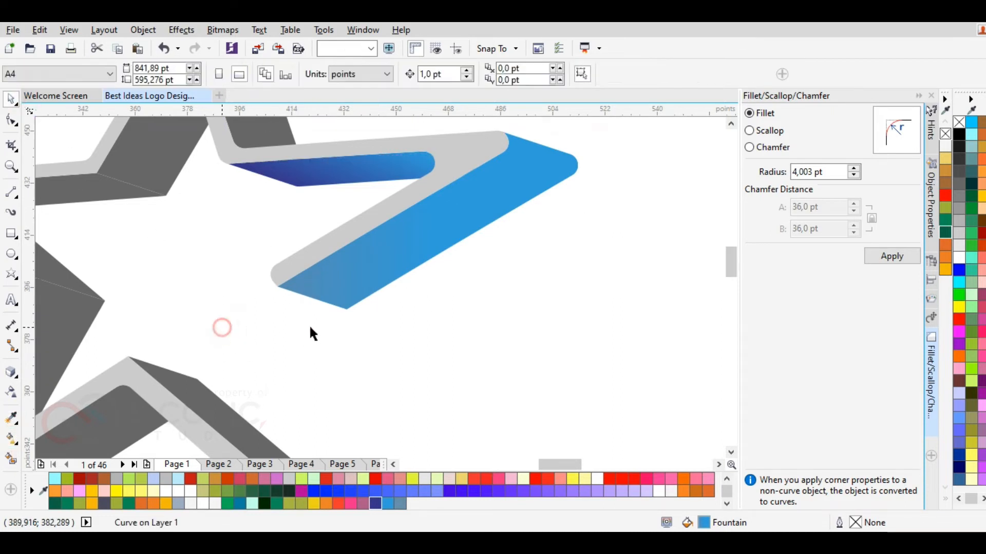
pyautogui.click(350, 277)
pyautogui.click(11, 440)
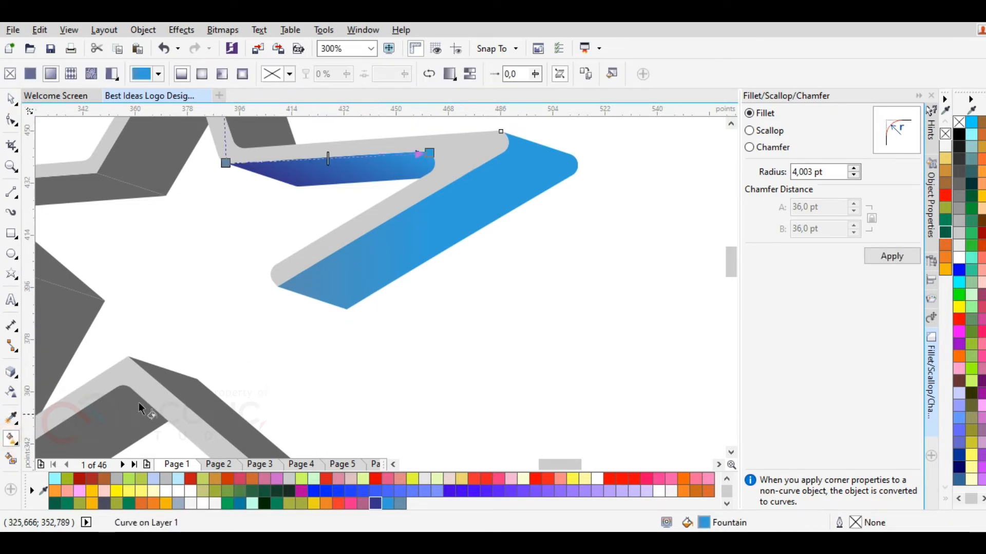
pyautogui.scroll(-1, 407, 239)
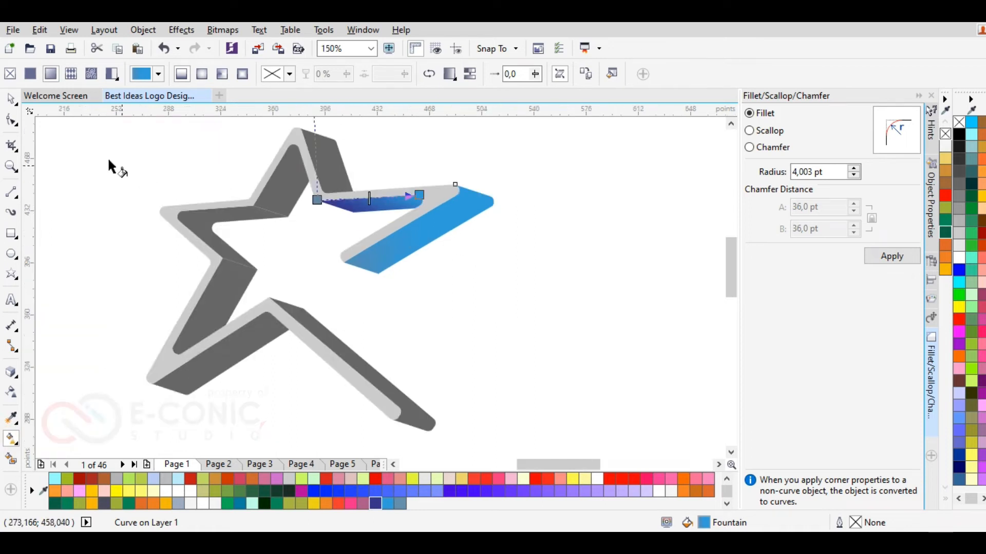
pyautogui.click(11, 98)
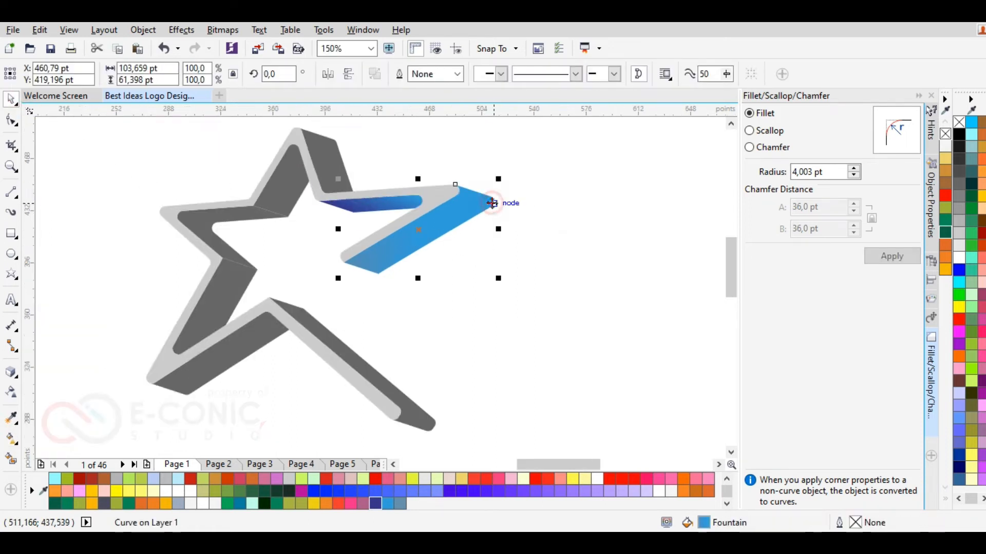
pyautogui.click(12, 440)
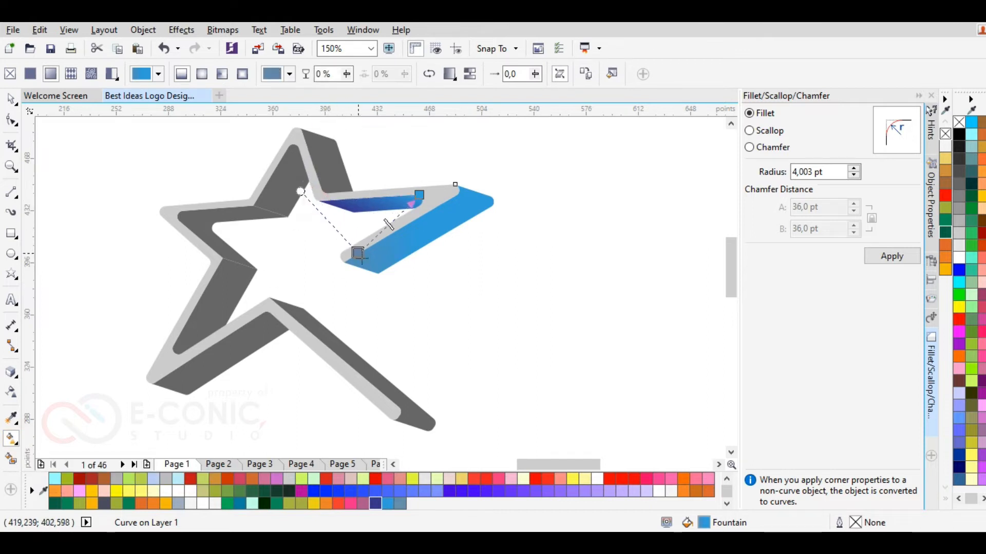
pyautogui.click(386, 227)
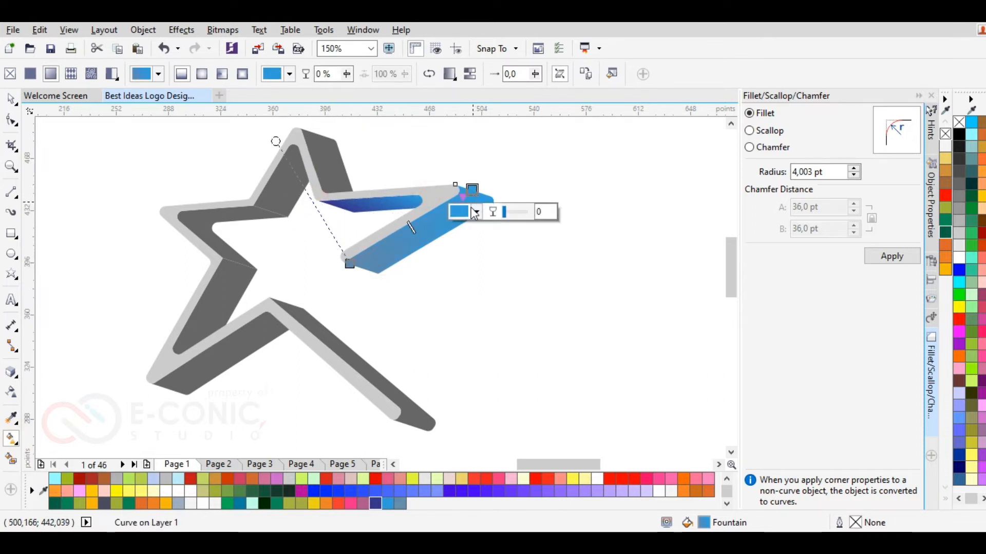
# Step: Set the start color at the lower end of the outer side face's gradient to light cyan
pyautogui.scroll(2, 365, 271)
pyautogui.click(335, 256)
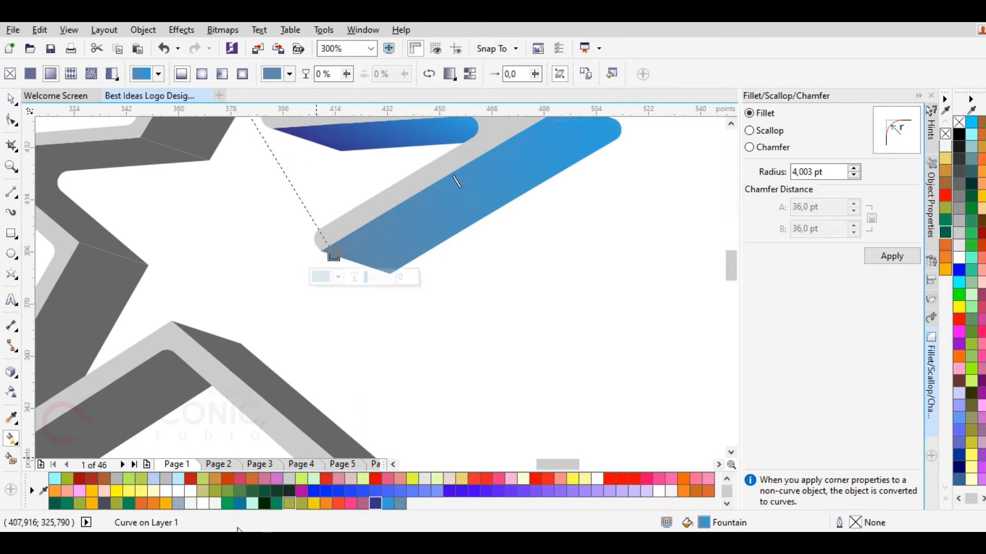
pyautogui.click(54, 478)
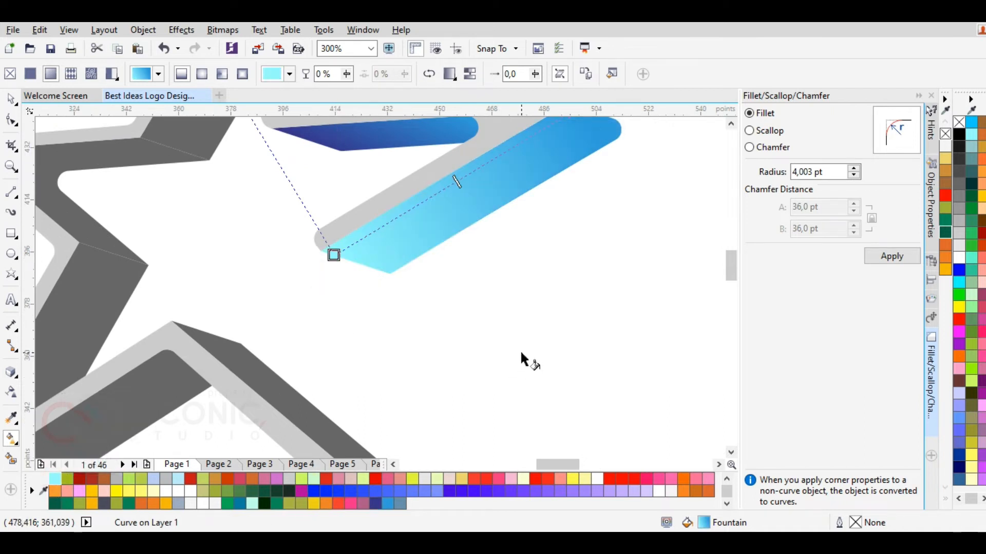
pyautogui.scroll(-2, 343, 276)
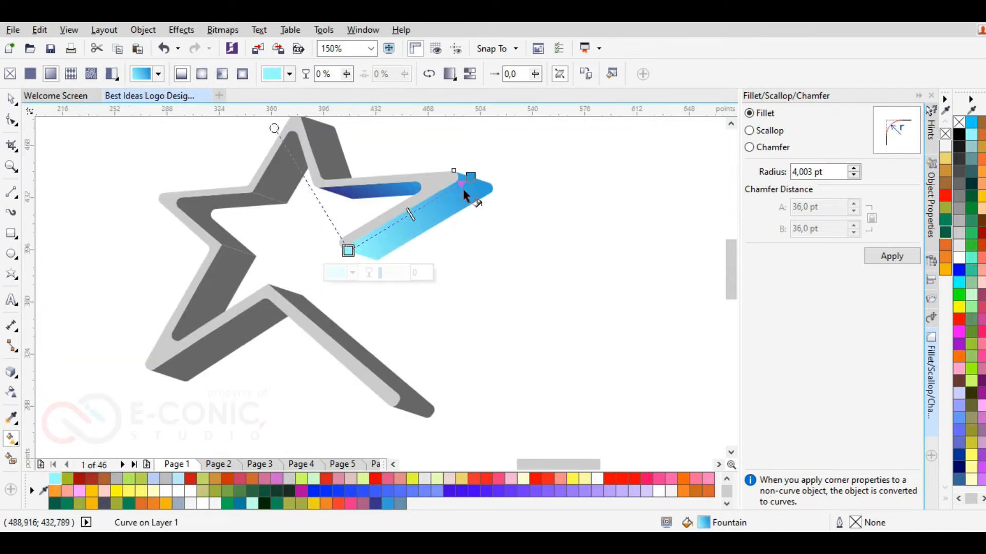
# Step: Shorten the outer side face's cyan-to-blue gradient along its upper edge and tilt its angle slightly
pyautogui.click(492, 187)
pyautogui.moveTo(492, 187); pyautogui.dragTo(451, 183)
pyautogui.moveTo(348, 251); pyautogui.dragTo(347, 245)
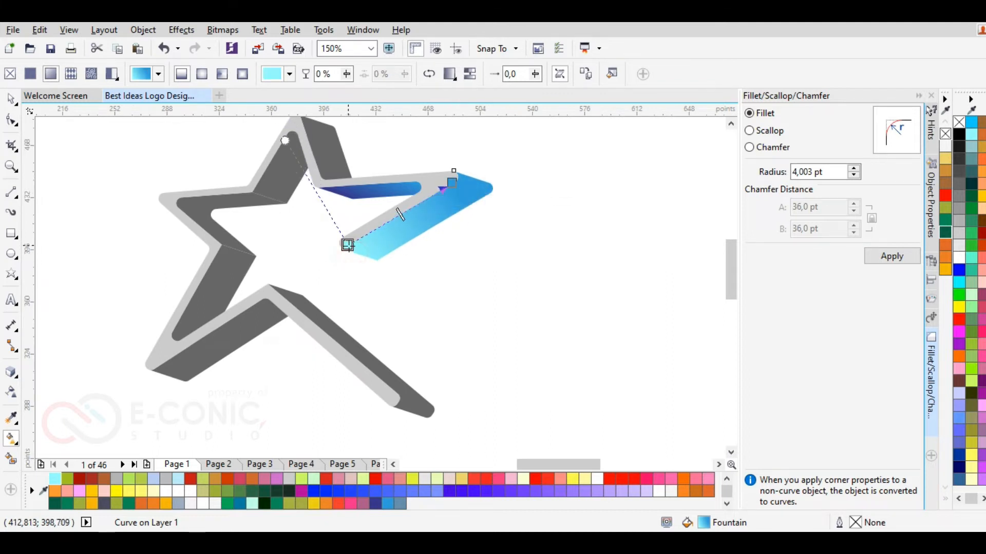
pyautogui.click(273, 137)
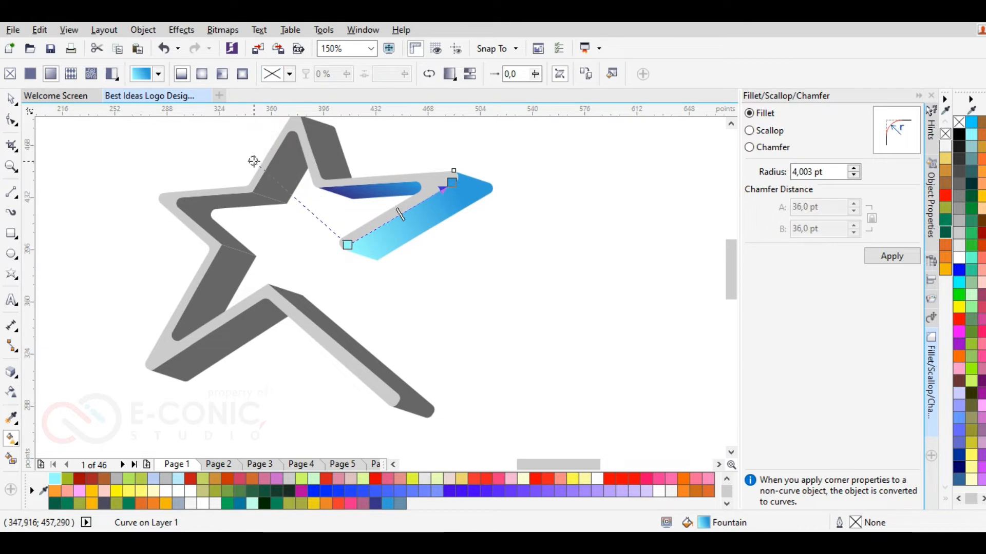
pyautogui.click(520, 210)
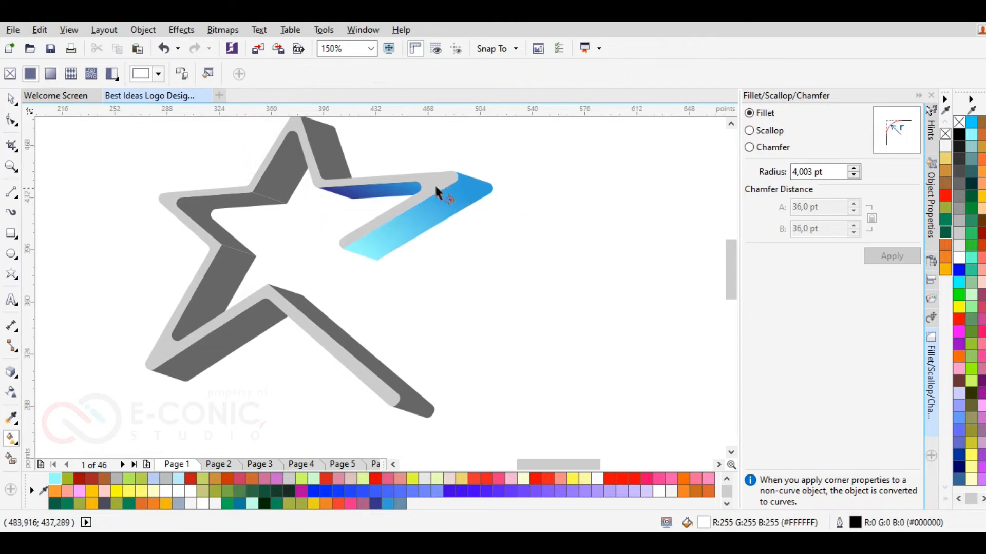
pyautogui.scroll(2, 355, 198)
pyautogui.click(339, 194)
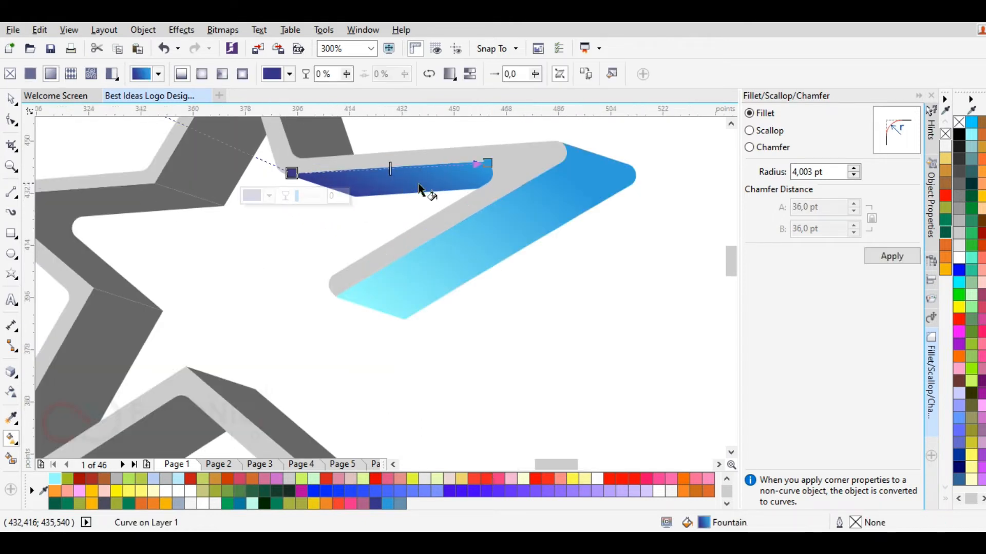
pyautogui.click(485, 163)
pyautogui.scroll(-2, 277, 195)
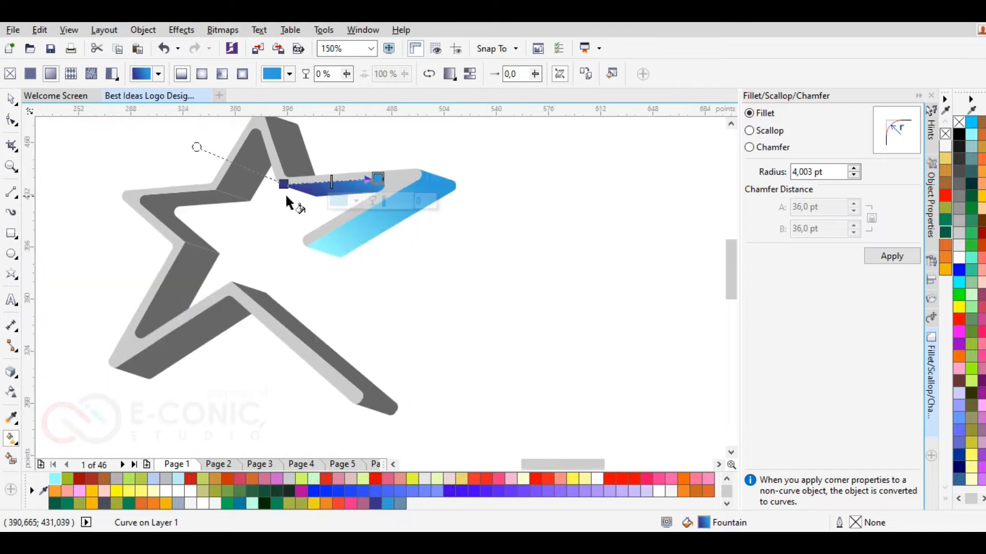
pyautogui.scroll(2, 161, 255)
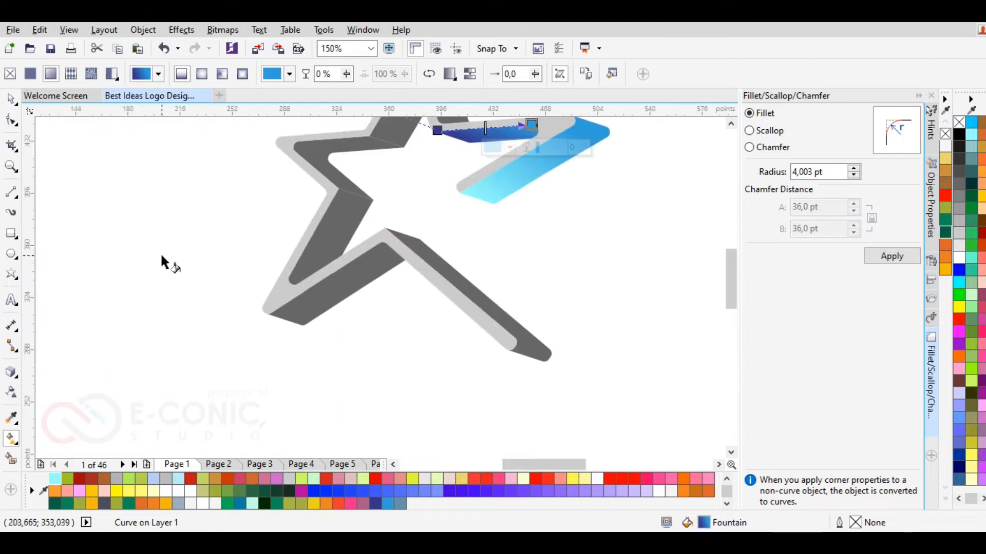
# Step: Copy the right arm's inner dark-to-bright blue gradient onto the six remaining dark gray side faces of the star
pyautogui.click(9, 413)
pyautogui.scroll(-2, 652, 266)
pyautogui.scroll(3, 596, 192)
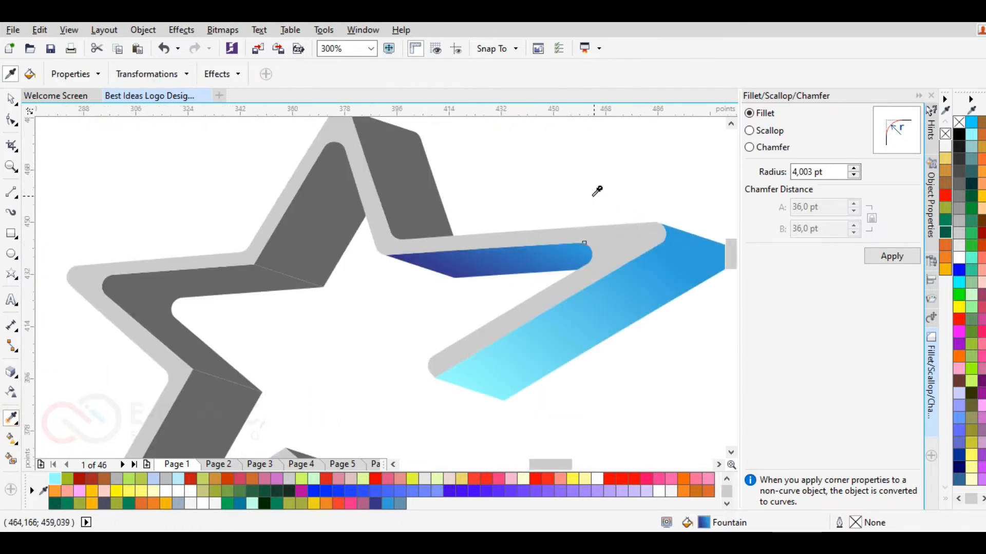
pyautogui.click(525, 256)
pyautogui.click(403, 185)
pyautogui.click(314, 203)
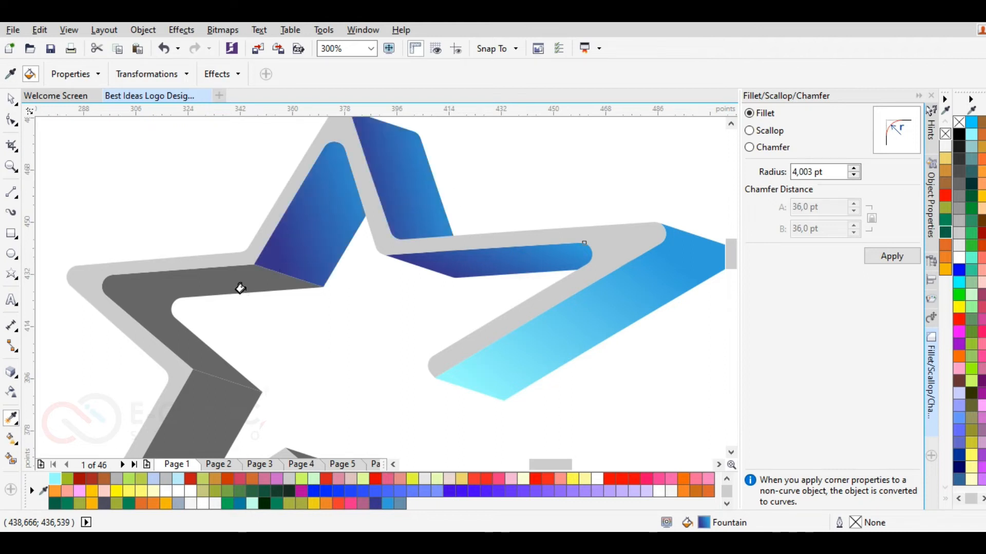
pyautogui.click(232, 280)
pyautogui.scroll(-2, 232, 280)
pyautogui.click(208, 365)
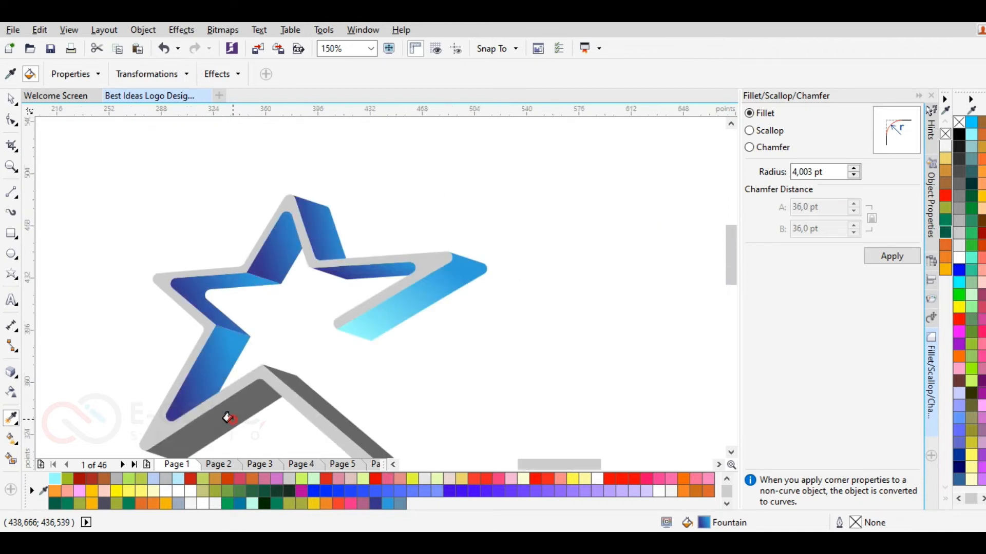
pyautogui.click(227, 418)
pyautogui.click(300, 393)
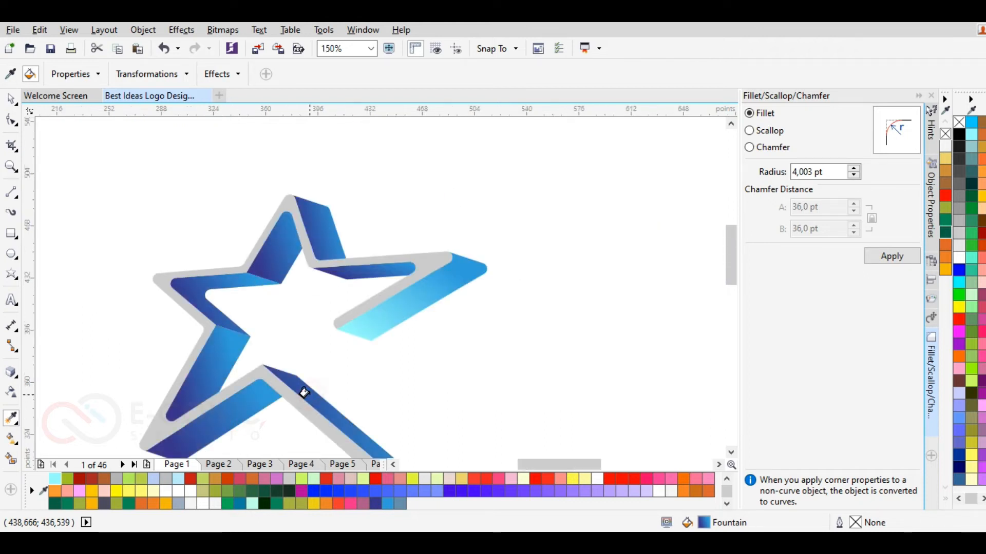
# Step: Realign the top arm's outer side face gradient to run from its lower inner corner up to the tip
pyautogui.click(9, 99)
pyautogui.click(137, 218)
pyautogui.click(321, 230)
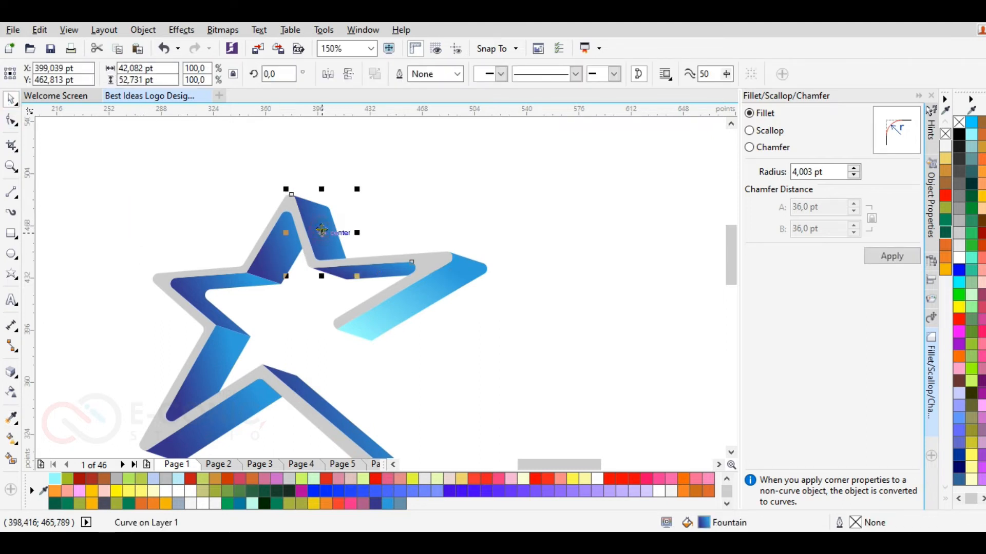
pyautogui.click(12, 442)
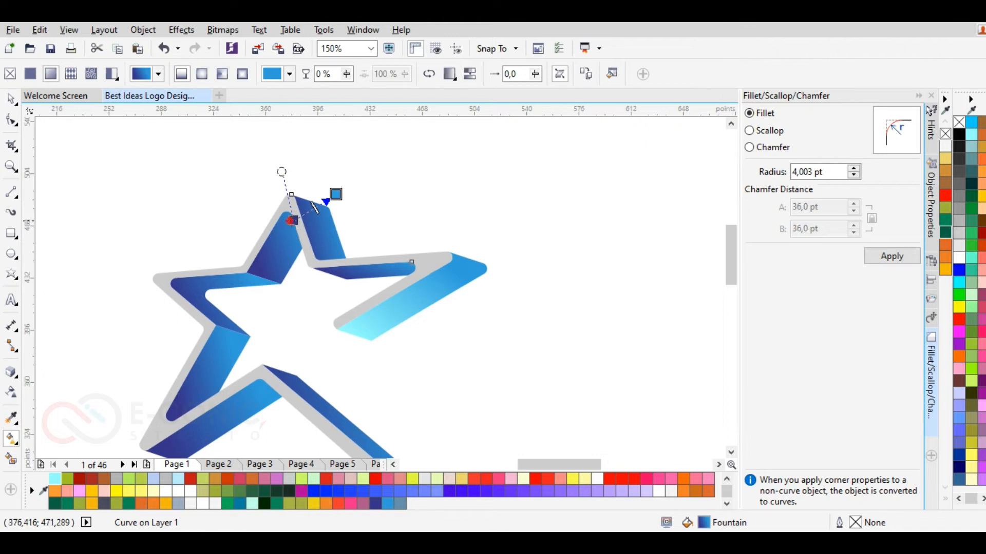
pyautogui.moveTo(293, 221); pyautogui.dragTo(316, 260)
pyautogui.moveTo(335, 194); pyautogui.dragTo(293, 195)
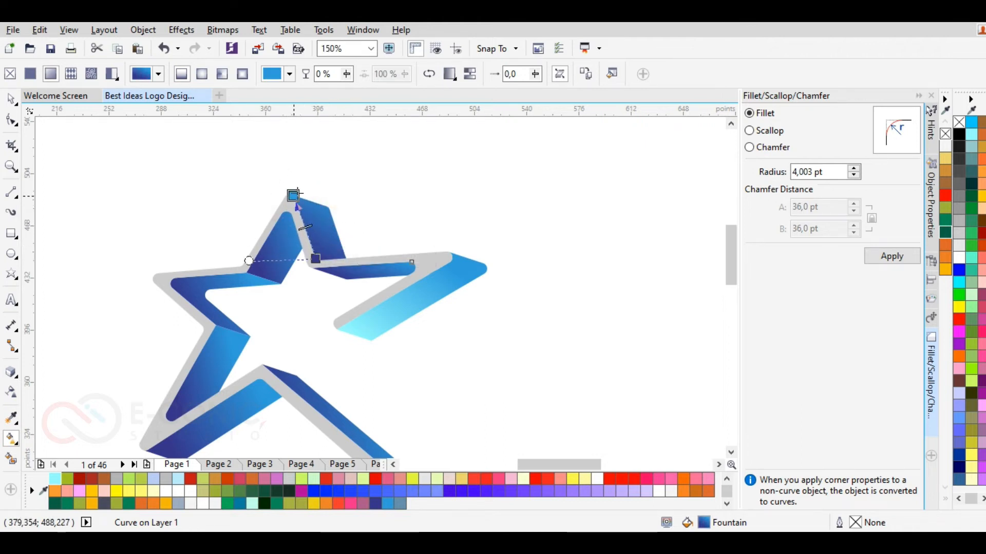
# Step: Set the tip color of the top arm's outer side face gradient to bright pink
pyautogui.click(363, 501)
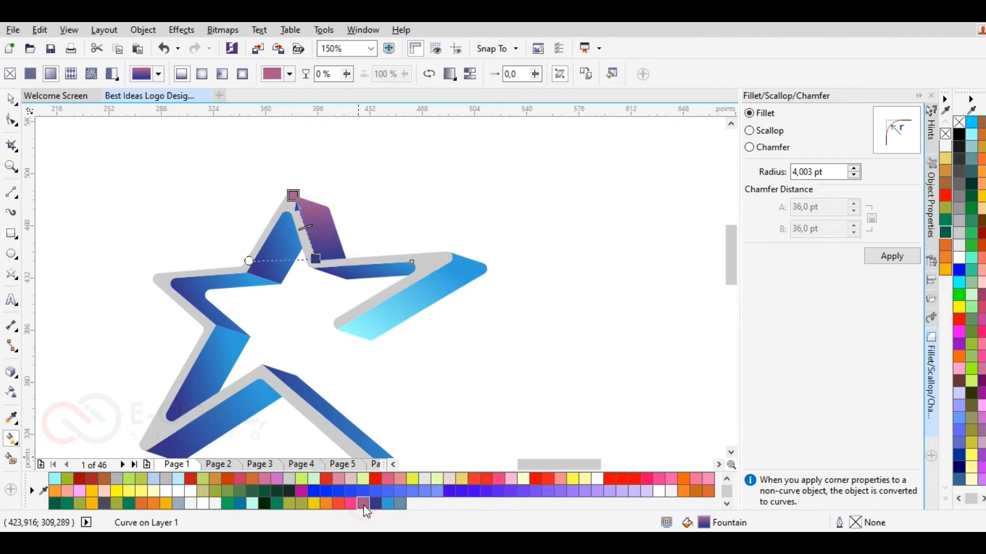
pyautogui.click(294, 195)
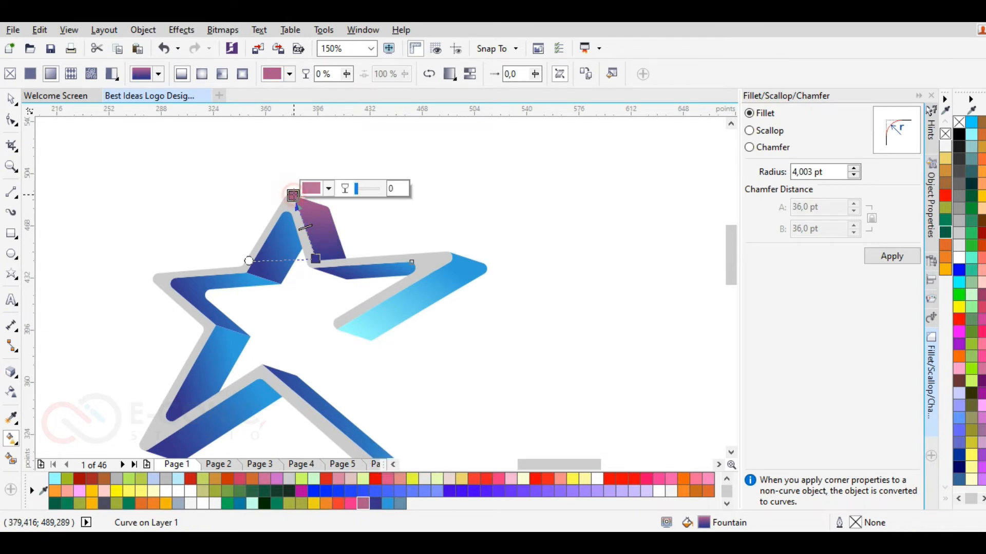
pyautogui.click(329, 188)
pyautogui.moveTo(352, 283); pyautogui.dragTo(401, 254)
pyautogui.click(521, 225)
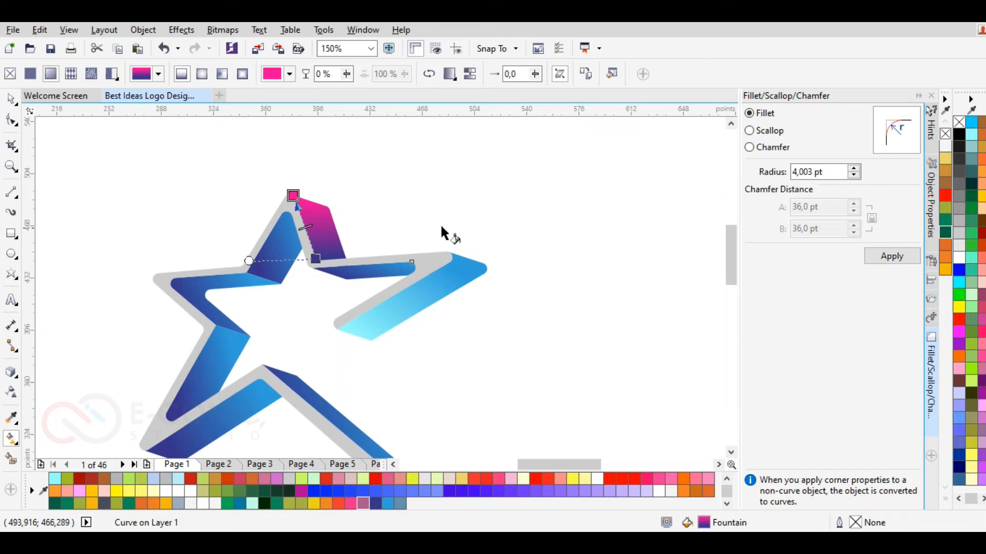
# Step: Realign the top arm's inner side face gradient to run from its lower left corner up to its rounded tip
pyautogui.click(267, 264)
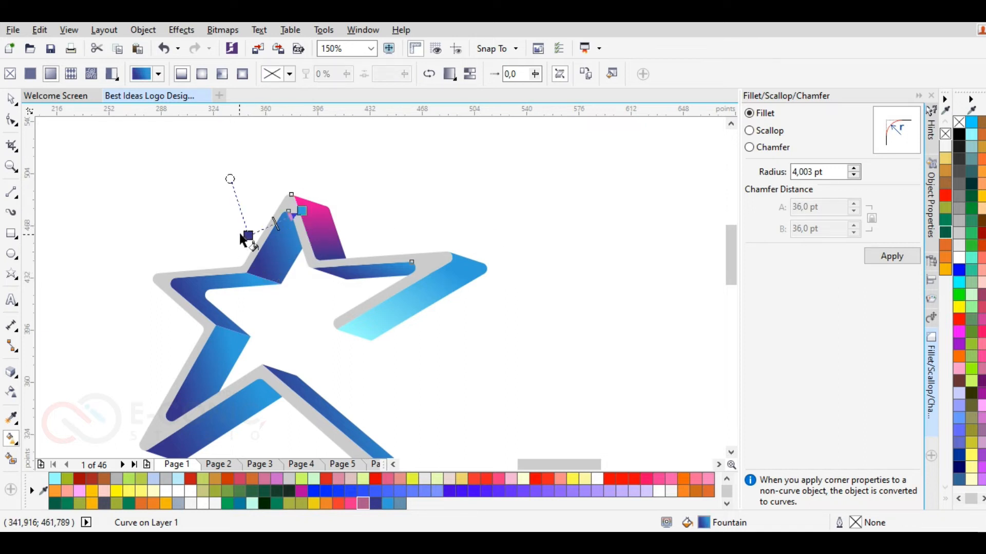
pyautogui.moveTo(250, 234); pyautogui.dragTo(252, 275)
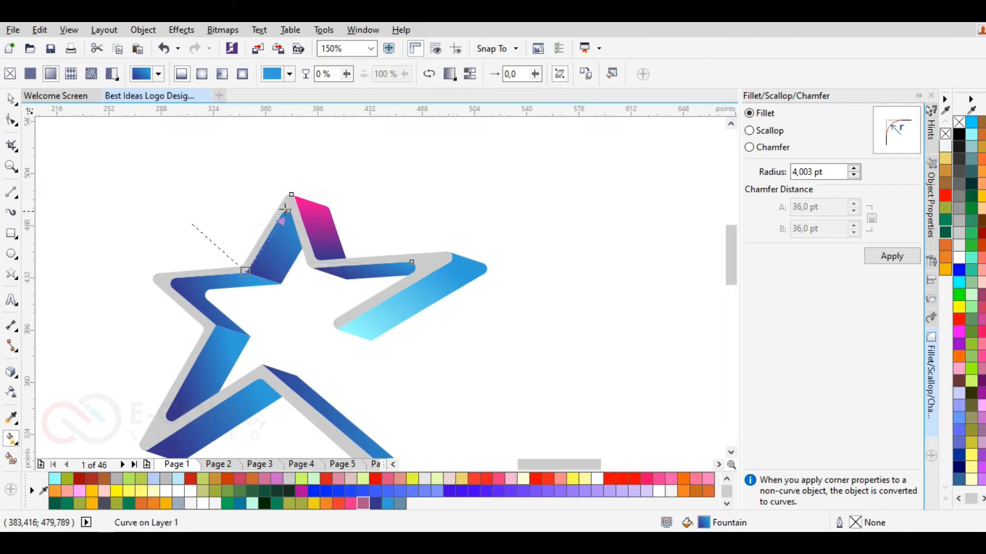
pyautogui.moveTo(282, 209)
# Step: Sample the neighboring face's pink for the inner face gradient's tip, brighten it to #FF009D, and nudge the gradient's end point
pyautogui.scroll(2, 282, 209)
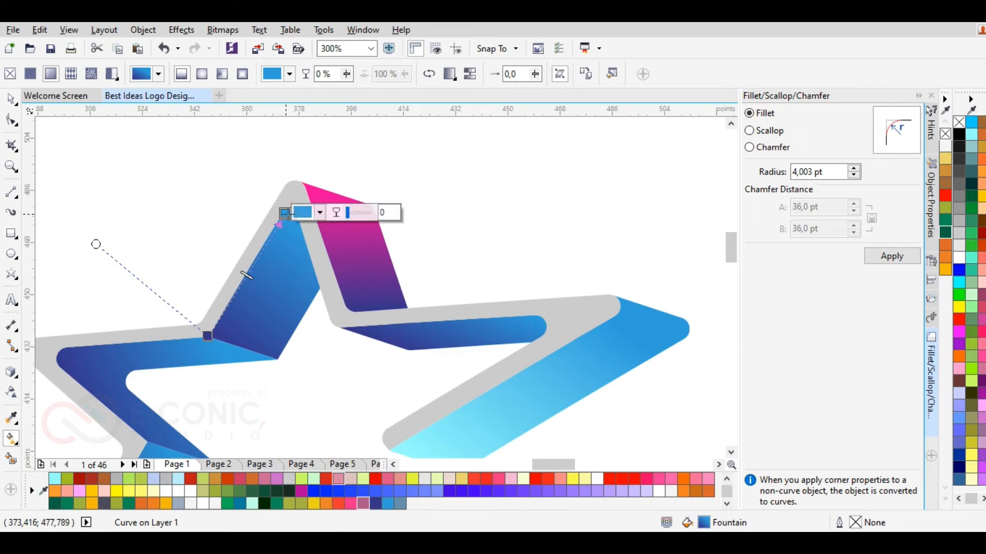
pyautogui.click(320, 212)
pyautogui.click(350, 243)
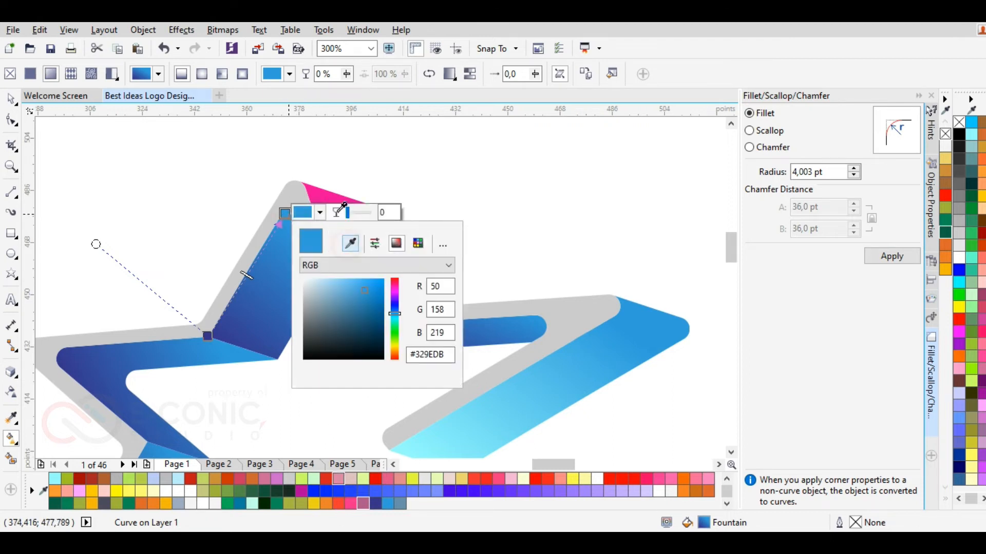
pyautogui.click(319, 190)
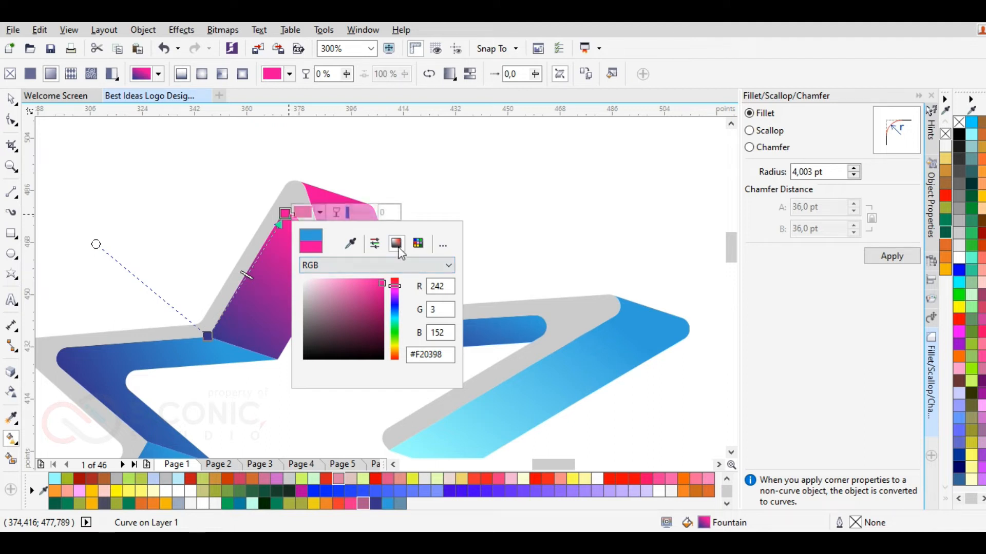
pyautogui.moveTo(382, 284); pyautogui.dragTo(394, 276)
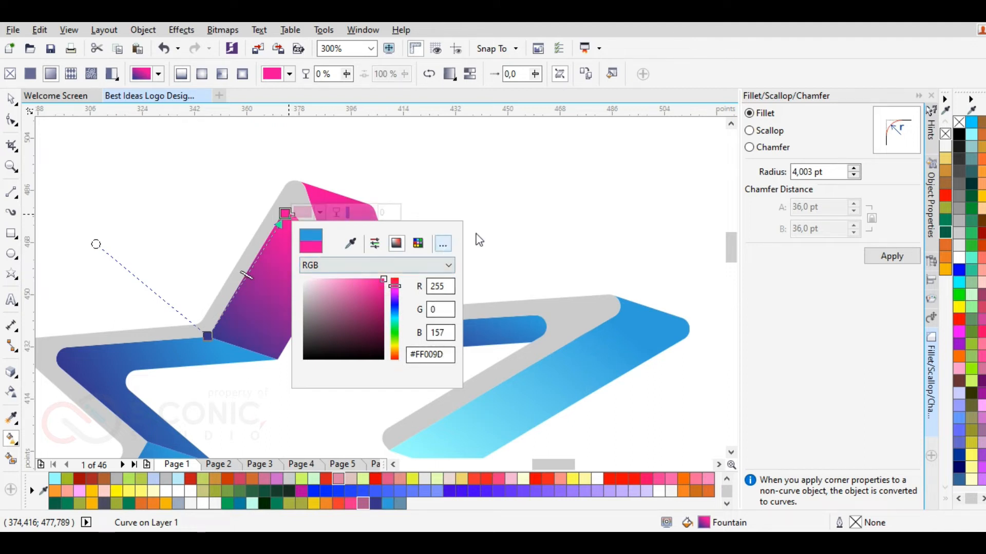
pyautogui.click(475, 239)
pyautogui.moveTo(285, 214); pyautogui.dragTo(280, 217)
# Step: Change the lower end color of the top arm's inner side face gradient to red #F20000
pyautogui.click(208, 335)
pyautogui.click(351, 504)
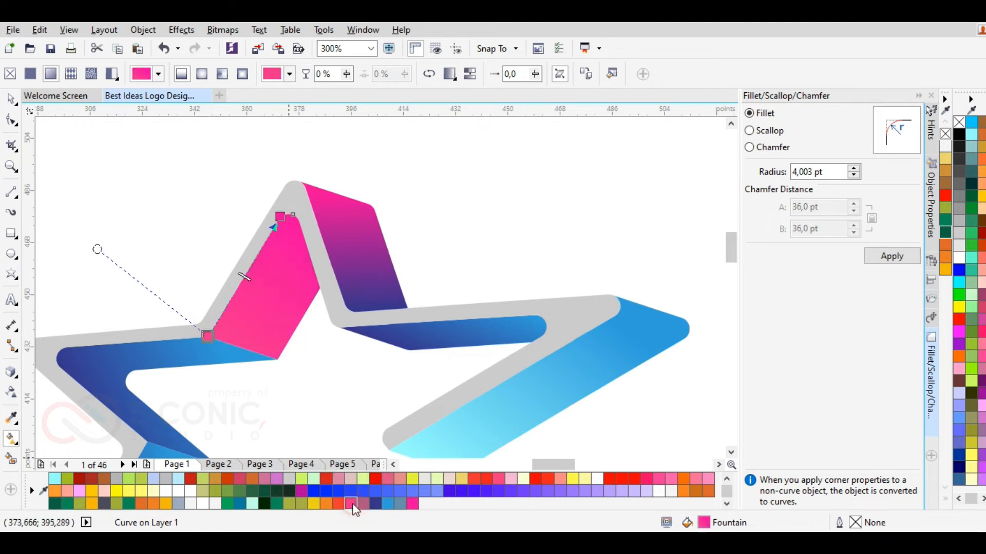
pyautogui.click(242, 335)
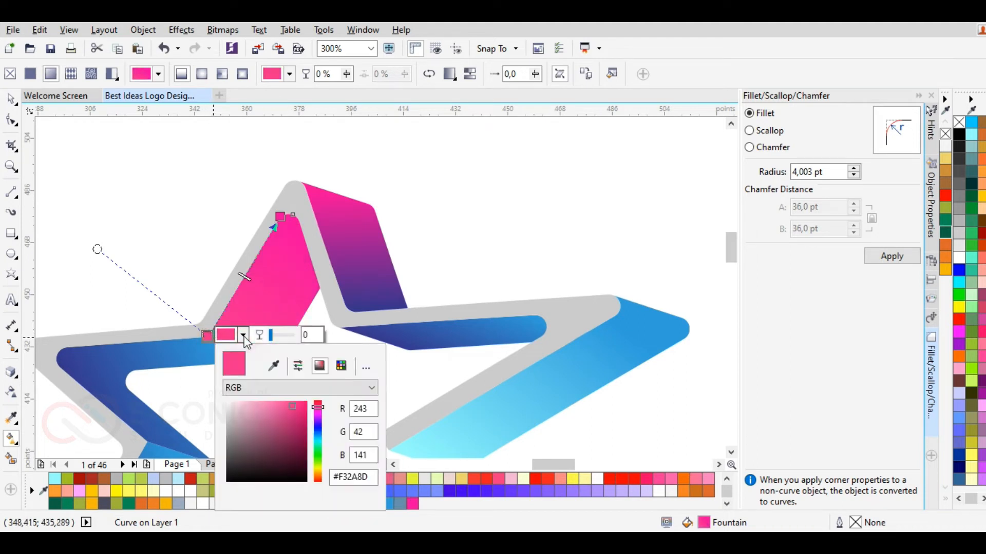
pyautogui.moveTo(290, 402); pyautogui.dragTo(318, 402)
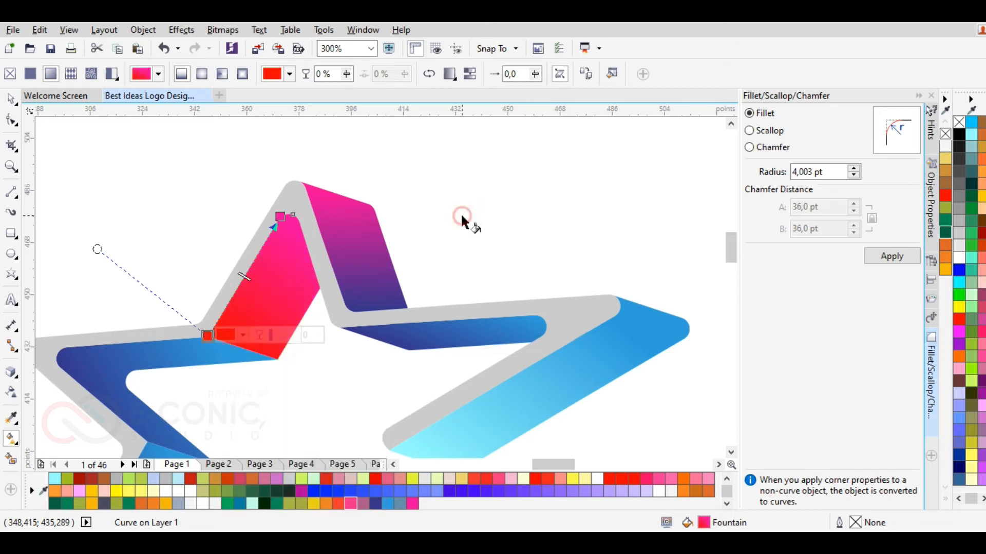
pyautogui.click(243, 335)
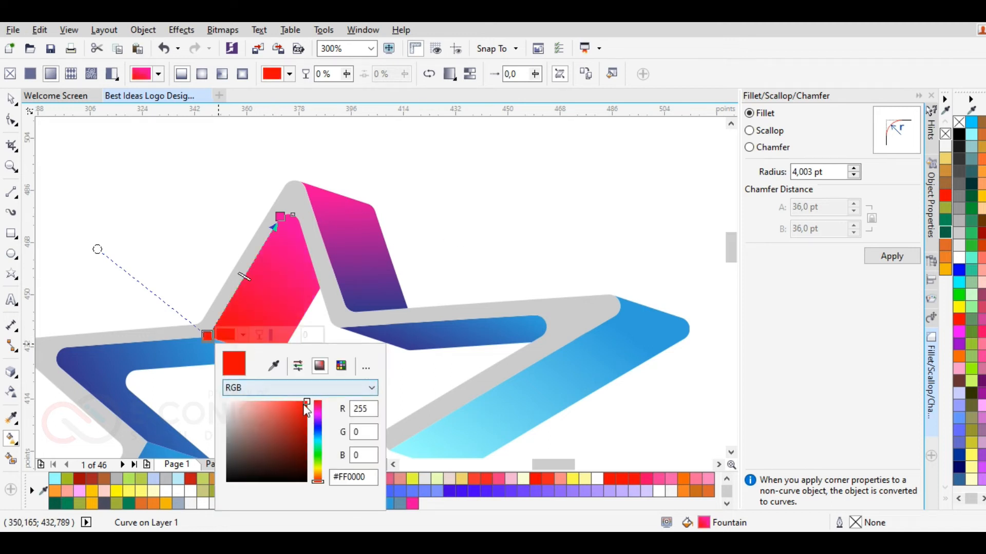
pyautogui.moveTo(307, 403)
pyautogui.mouseDown()
pyautogui.moveTo(309, 417)
pyautogui.moveTo(309, 407)
pyautogui.mouseUp()
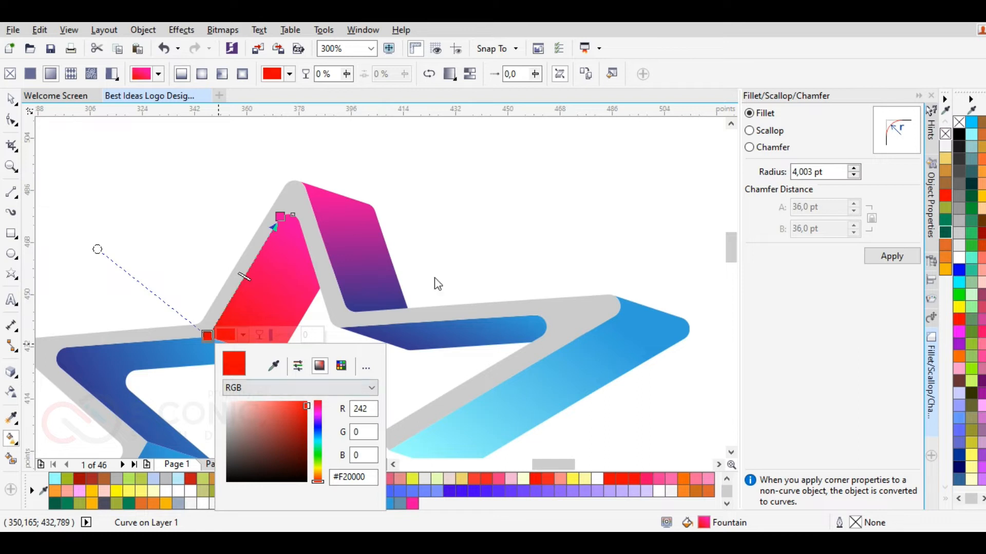
pyautogui.click(482, 252)
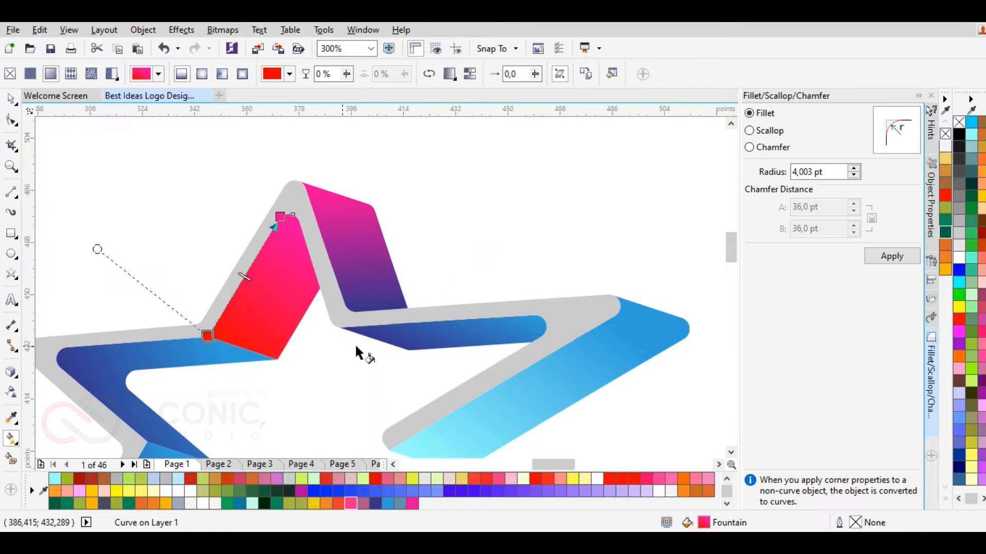
# Step: Recolor the blue end of the left arm's inner side face gradient, beside the top arm, to red #F30010
pyautogui.scroll(-1, 166, 389)
pyautogui.scroll(1, 191, 346)
pyautogui.click(203, 345)
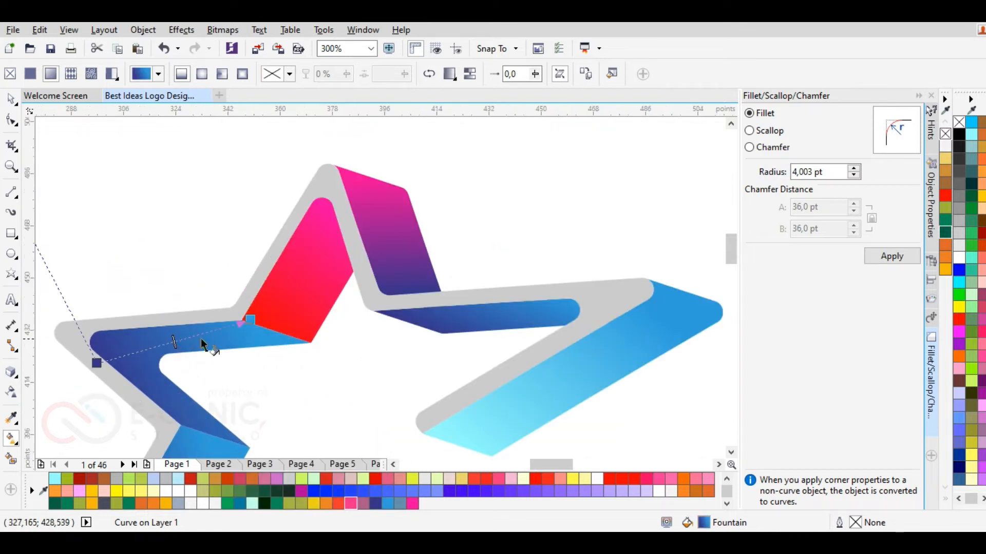
pyautogui.click(250, 319)
pyautogui.click(241, 341)
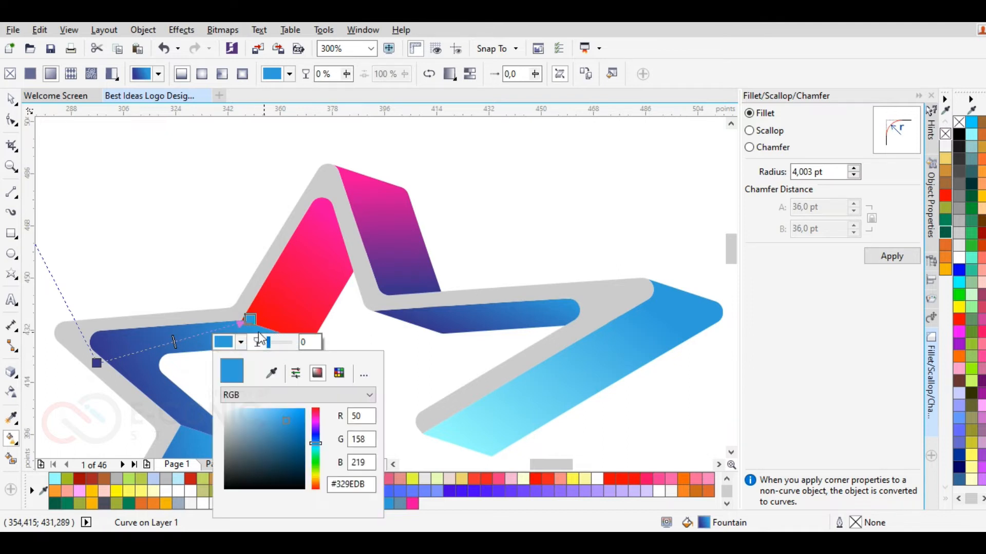
pyautogui.click(315, 411)
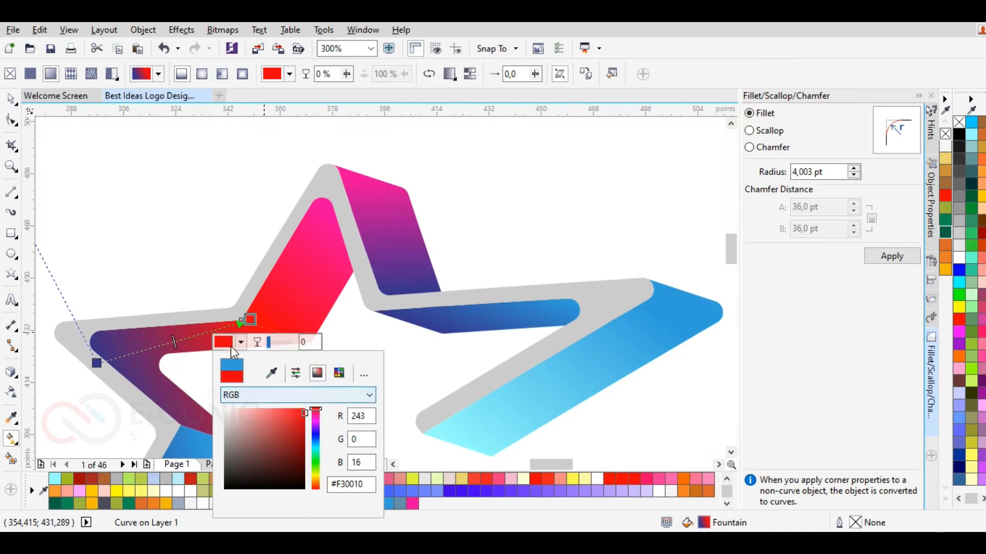
# Step: Replace the dark blue end color at the left arm's tip with red #FF0800 in its inner side face gradient
pyautogui.click(97, 363)
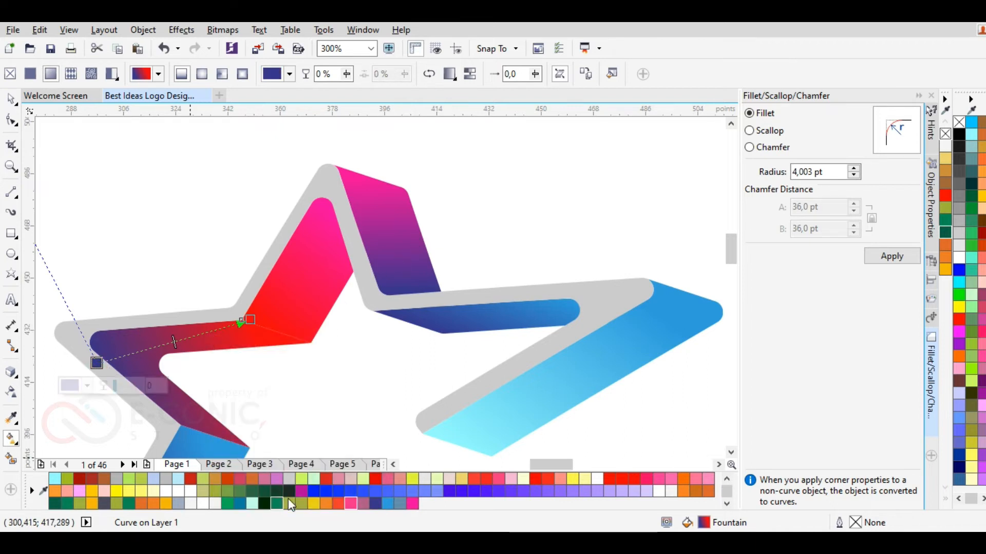
pyautogui.click(338, 506)
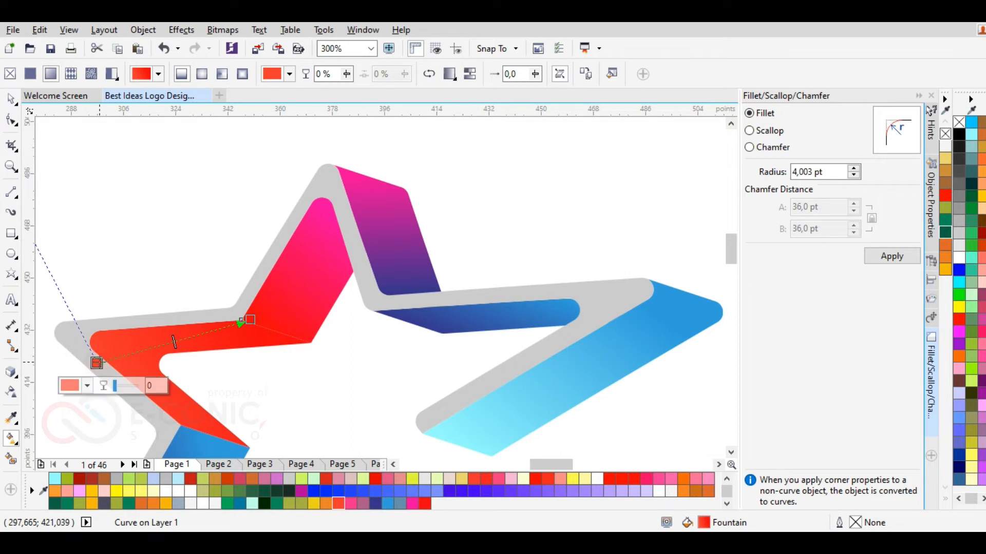
pyautogui.click(87, 385)
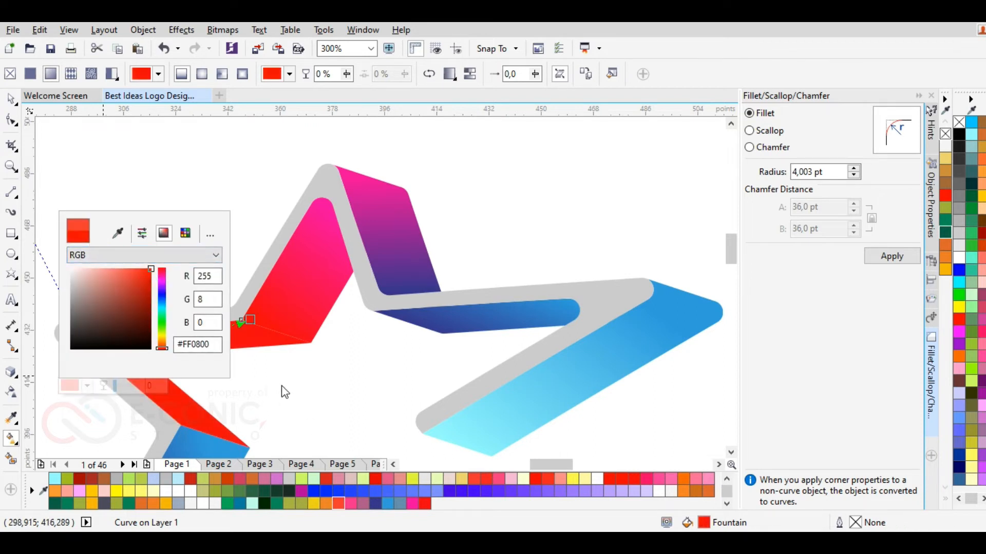
# Step: Darken the red lower end of the top arm's inner side face gradient to a deep dark red
pyautogui.scroll(-2, 241, 390)
pyautogui.scroll(-1, 310, 380)
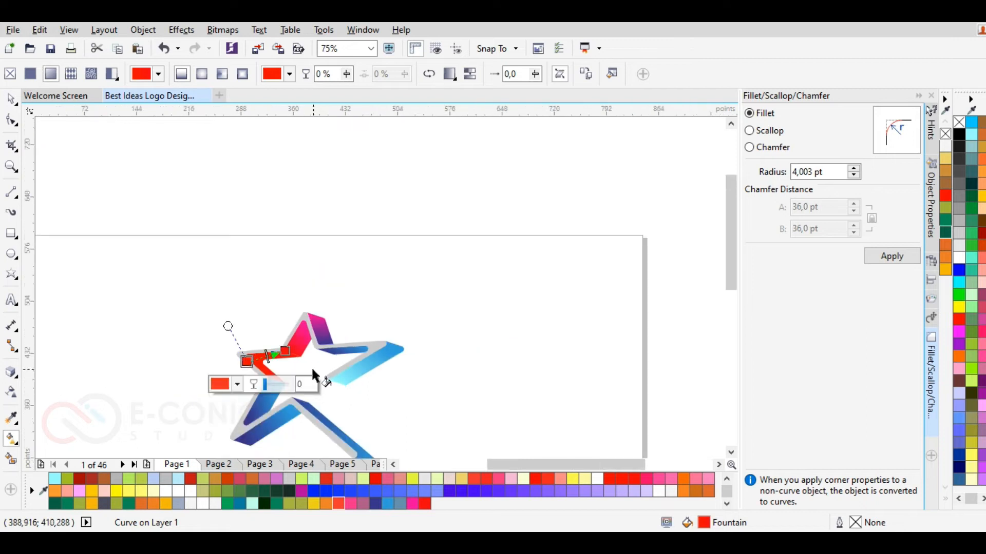
pyautogui.scroll(3, 311, 367)
pyautogui.moveTo(213, 320); pyautogui.dragTo(287, 201)
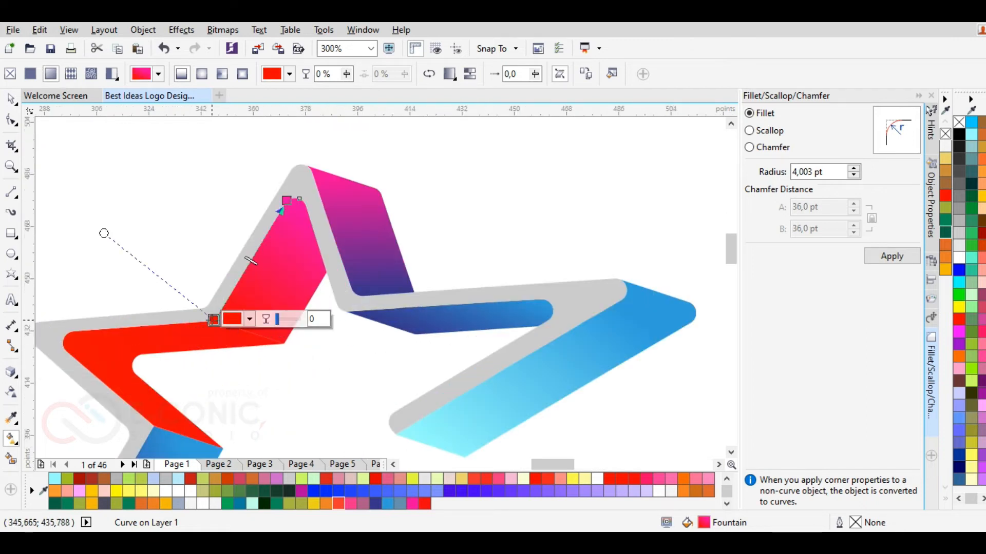
pyautogui.click(251, 321)
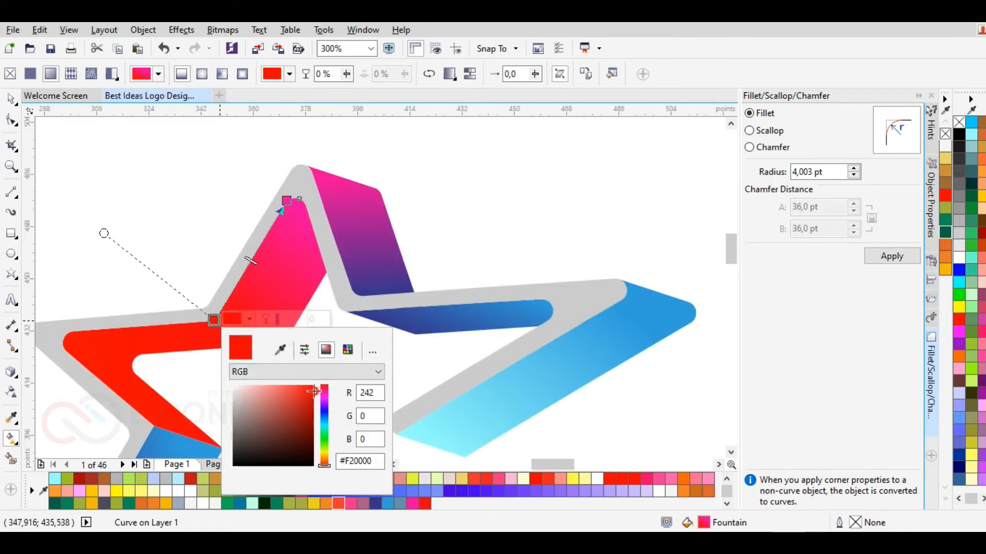
pyautogui.moveTo(313, 390); pyautogui.dragTo(311, 430)
pyautogui.click(180, 342)
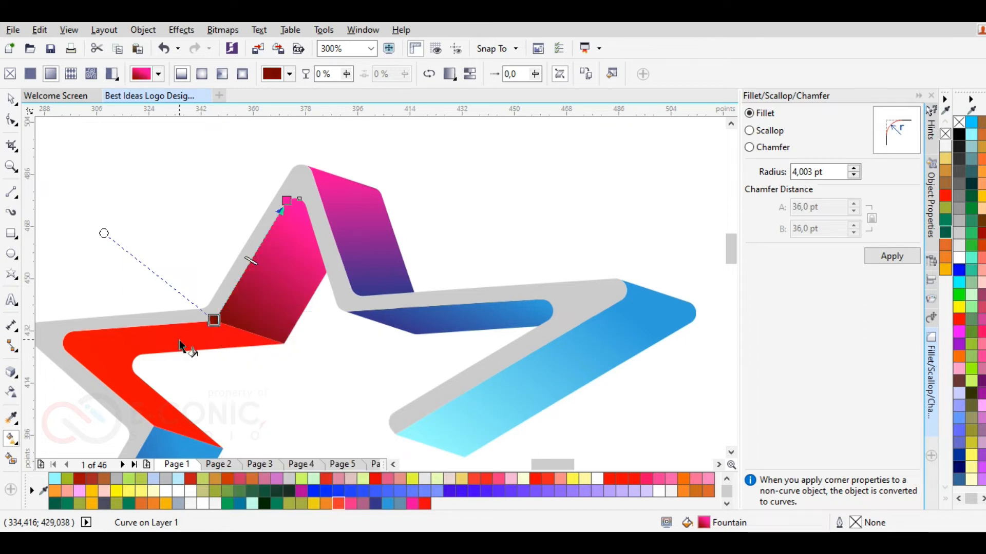
# Step: Sample the top arm's dark red, #7C020F, for the adjoining end of the left arm's inner face gradient
pyautogui.click(181, 341)
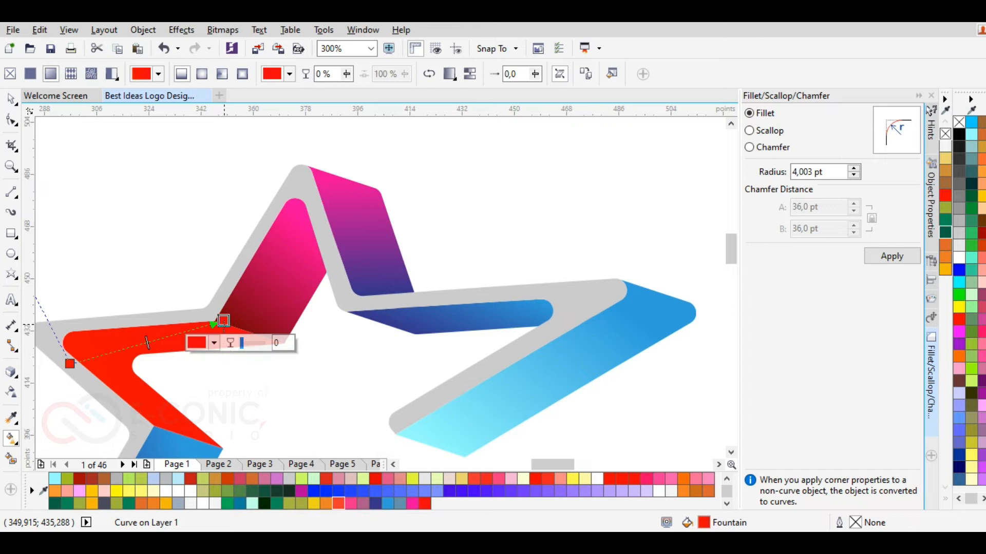
pyautogui.click(213, 343)
pyautogui.click(243, 373)
pyautogui.click(245, 320)
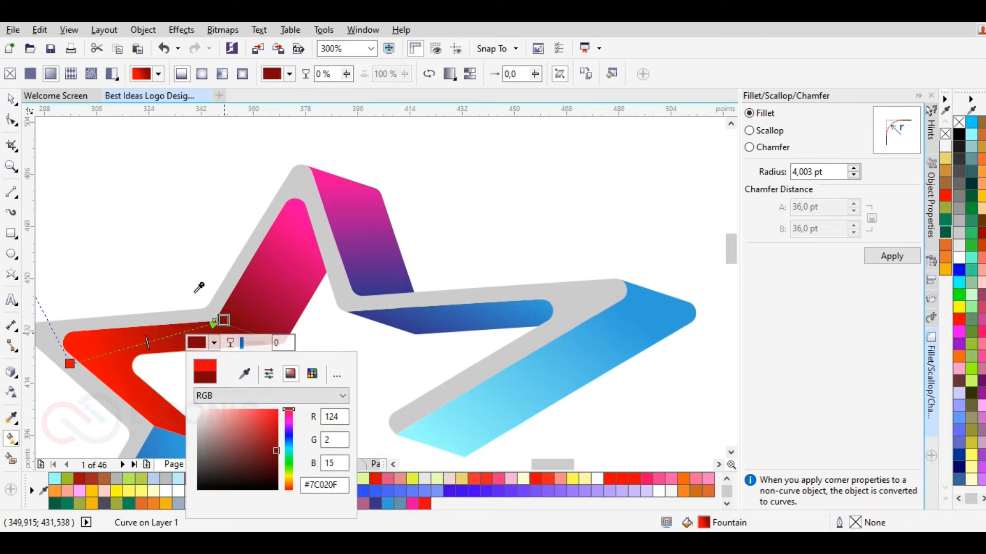
# Step: Move the left arm's inner face gradient start from the tip to the face's lower corner and color it orange-red
pyautogui.moveTo(68, 363); pyautogui.dragTo(154, 426)
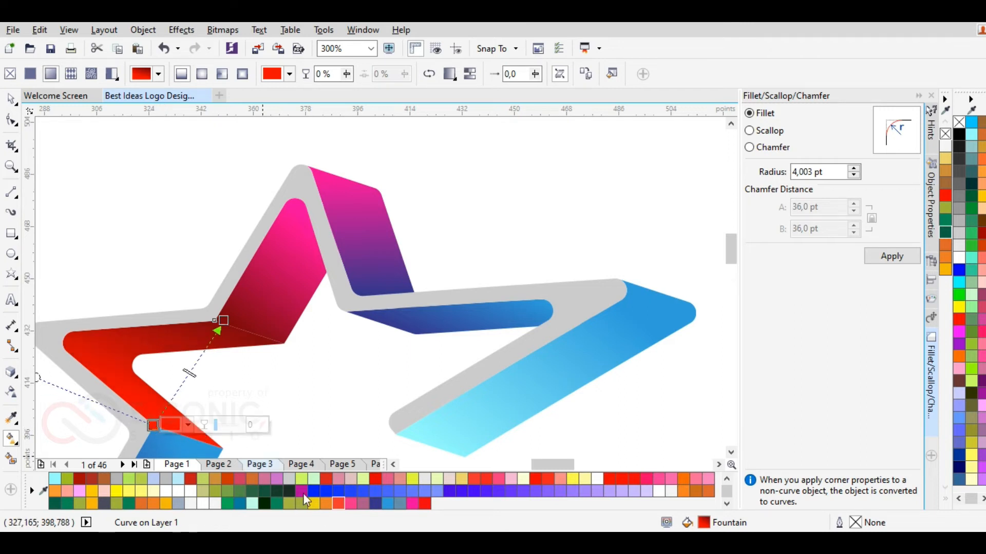
pyautogui.click(338, 504)
pyautogui.scroll(-3, 277, 377)
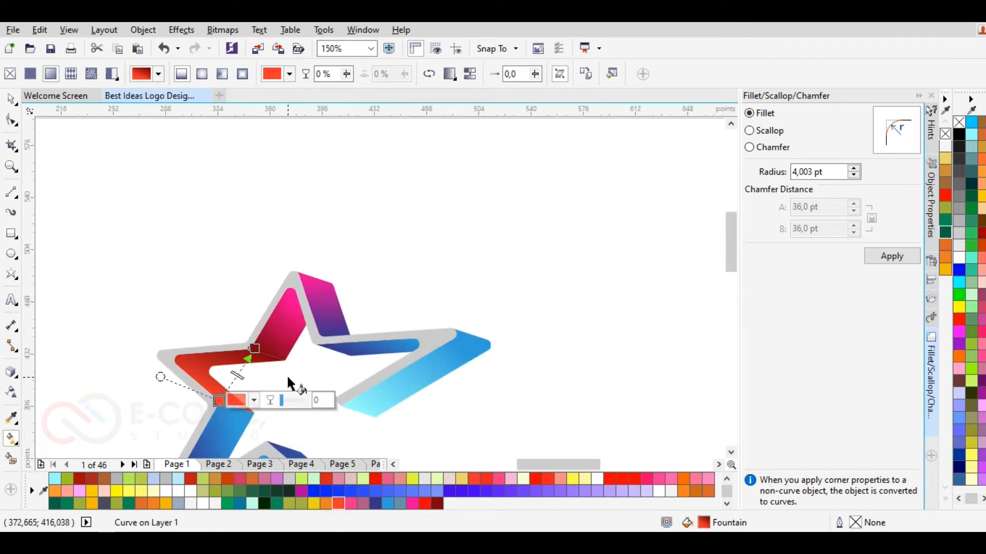
pyautogui.click(385, 275)
pyautogui.scroll(-2, 264, 352)
pyautogui.scroll(3, 271, 295)
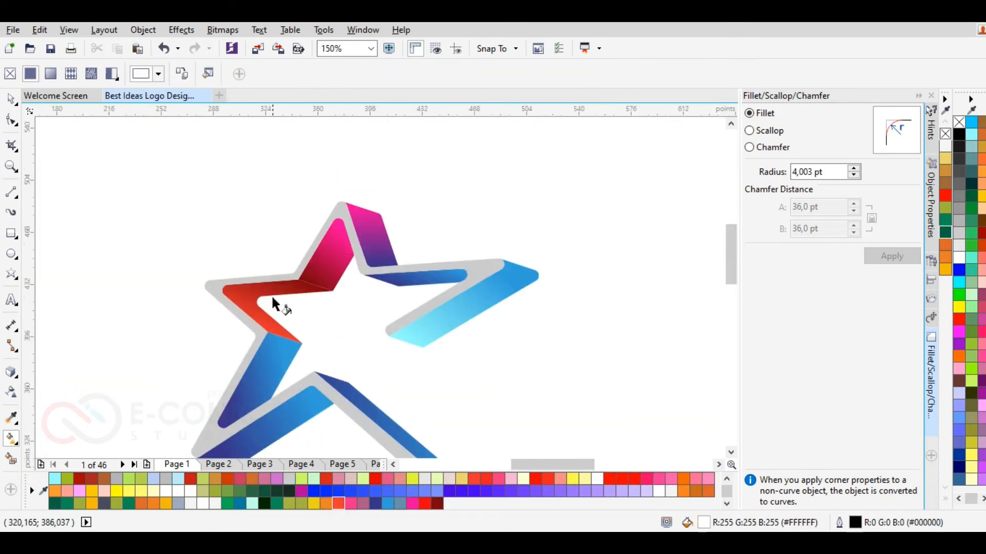
# Step: Set the lower corner color of the left arm's inner side face gradient to orange
pyautogui.scroll(4, 267, 308)
pyautogui.click(275, 304)
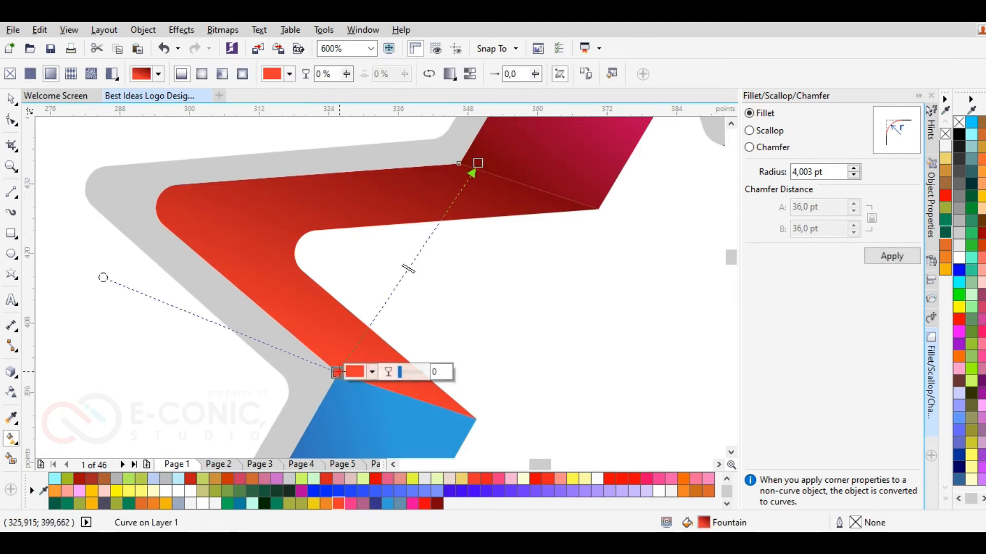
pyautogui.click(684, 479)
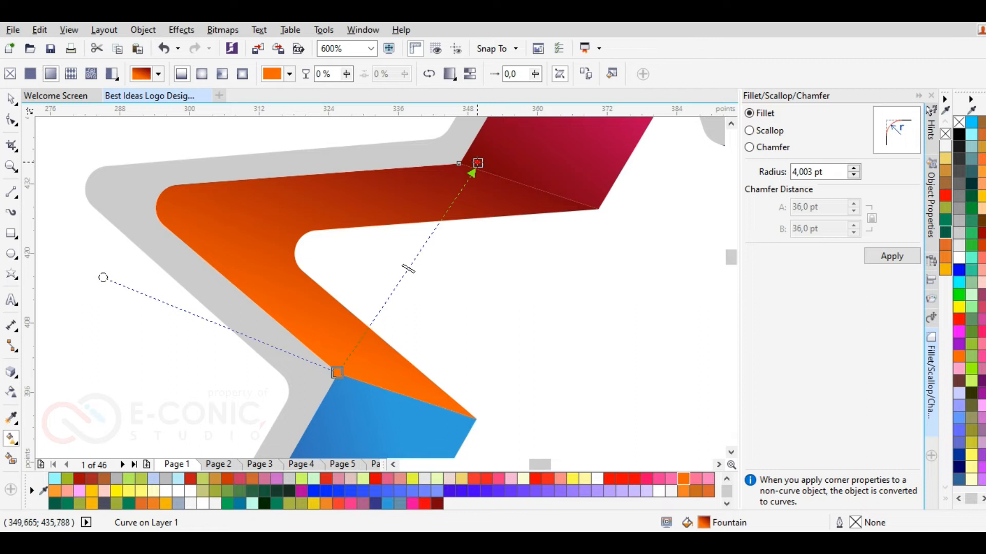
# Step: Brighten the left arm gradient's dark red end to #FF001A and move its orange end point closer to the red end
pyautogui.click(477, 163)
pyautogui.click(505, 168)
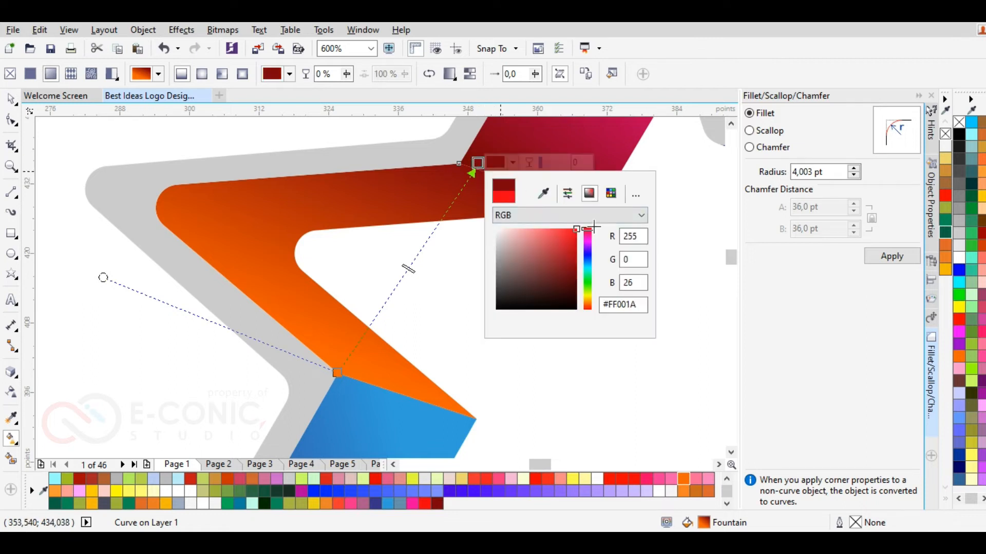
pyautogui.click(588, 229)
pyautogui.click(338, 374)
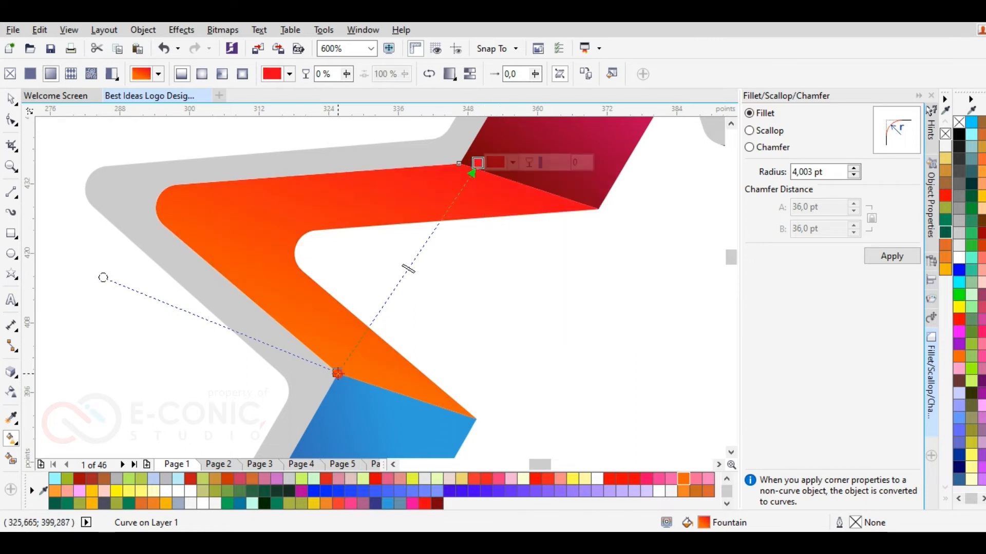
pyautogui.moveTo(338, 374); pyautogui.dragTo(384, 299)
# Step: Darken the red end of the left arm's inner side face gradient to #E00016
pyautogui.click(478, 164)
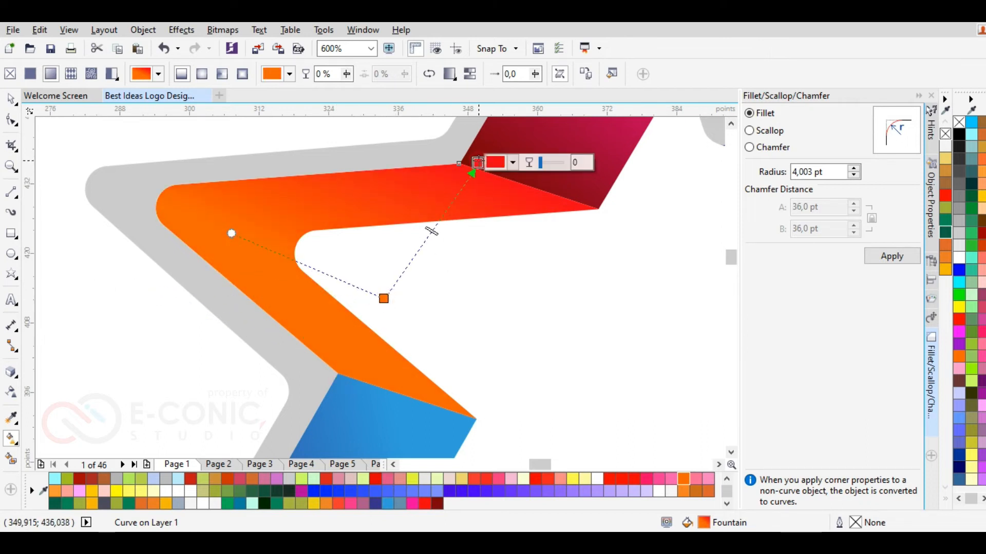
pyautogui.click(512, 163)
pyautogui.click(576, 238)
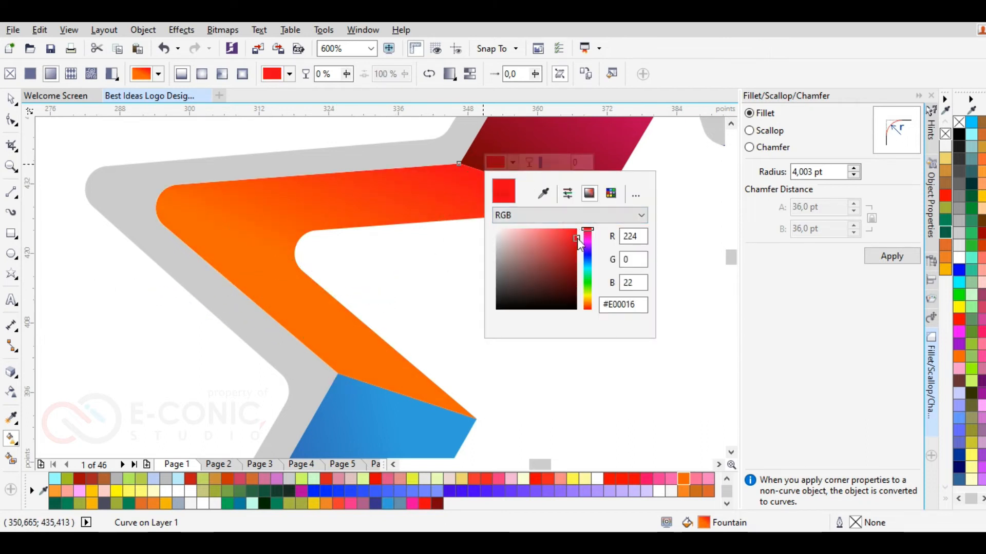
pyautogui.click(664, 180)
# Step: Sample the left arm's red for the lower end of the top arm's inner side face gradient
pyautogui.click(538, 126)
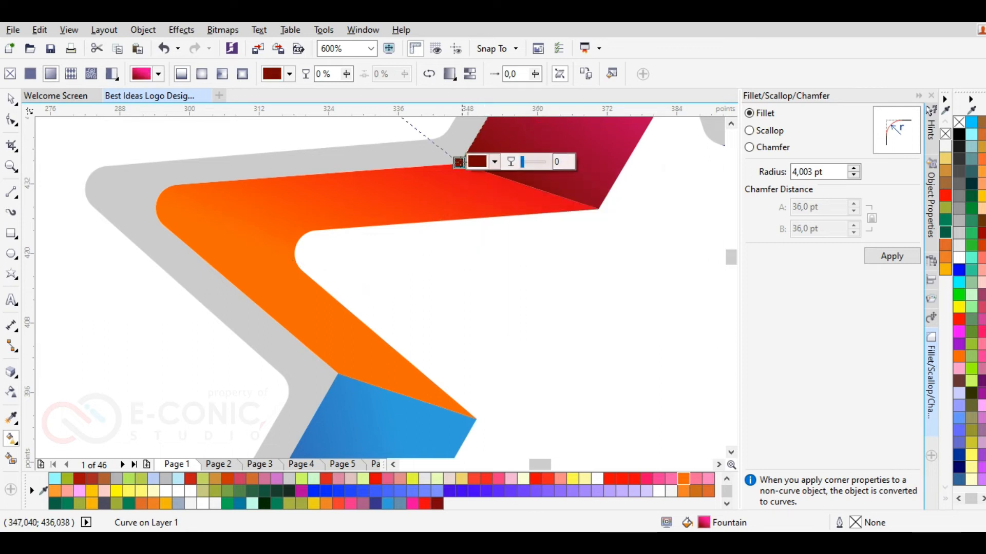
pyautogui.click(495, 162)
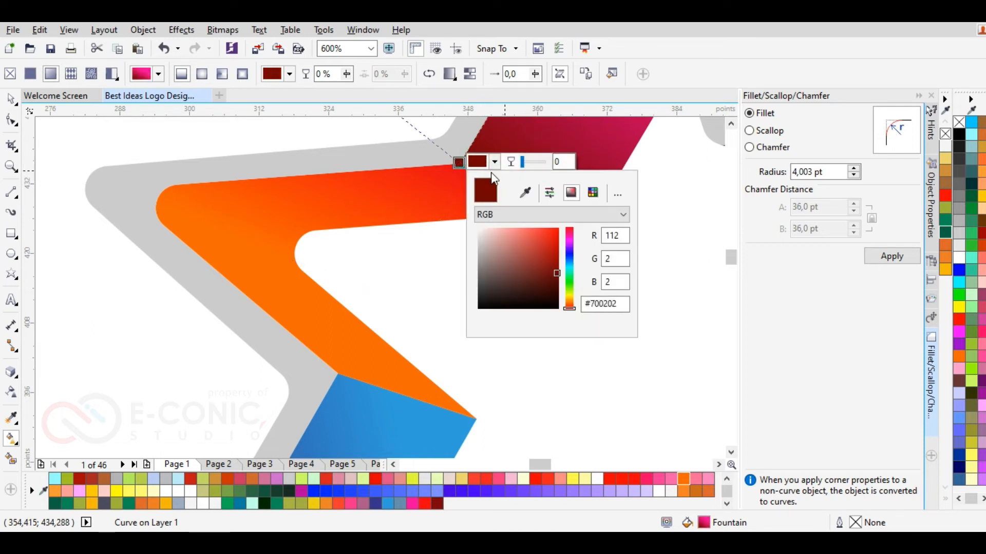
pyautogui.click(525, 192)
pyautogui.click(461, 170)
pyautogui.click(670, 153)
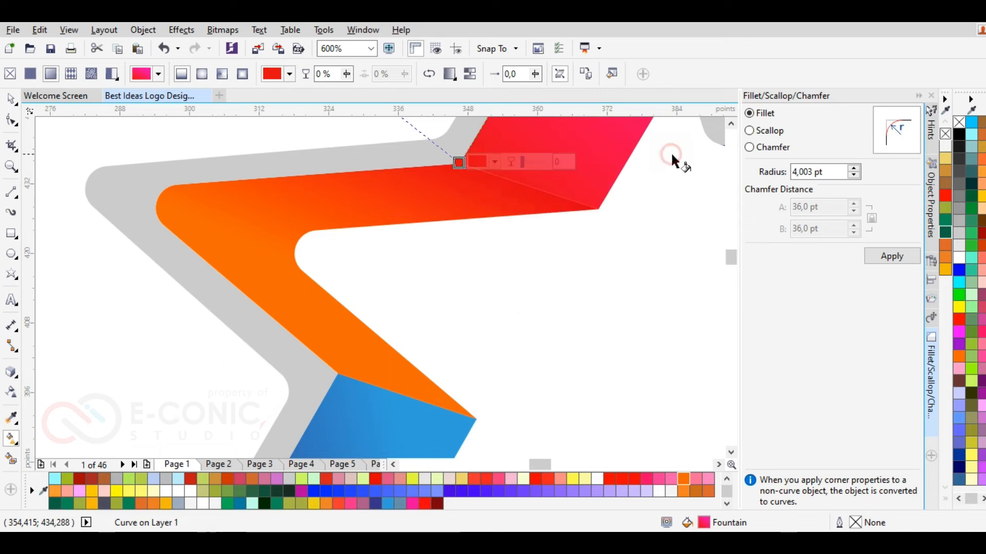
# Step: Realign the blue gradient of the lower-left arm's inner side face so it runs along the face's upper-left edge
pyautogui.scroll(-2, 669, 154)
pyautogui.scroll(-2, 318, 257)
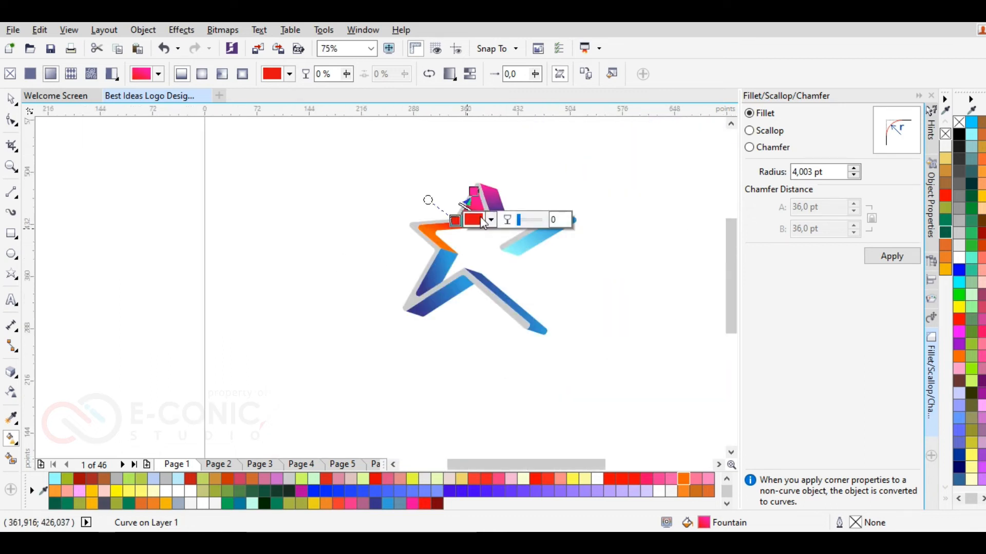
pyautogui.scroll(3, 424, 234)
pyautogui.click(229, 189)
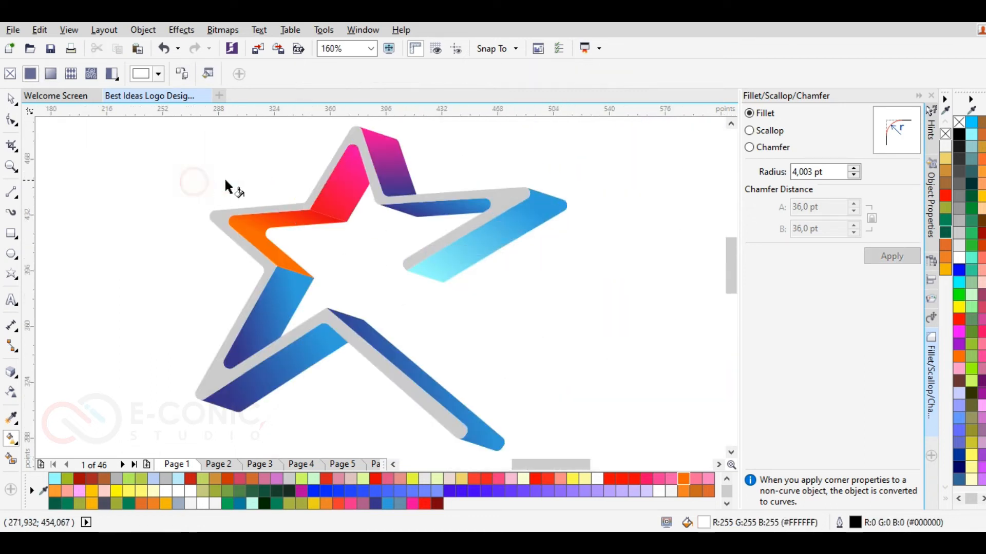
pyautogui.scroll(2, 321, 207)
pyautogui.scroll(-2, 343, 260)
pyautogui.scroll(2, 295, 358)
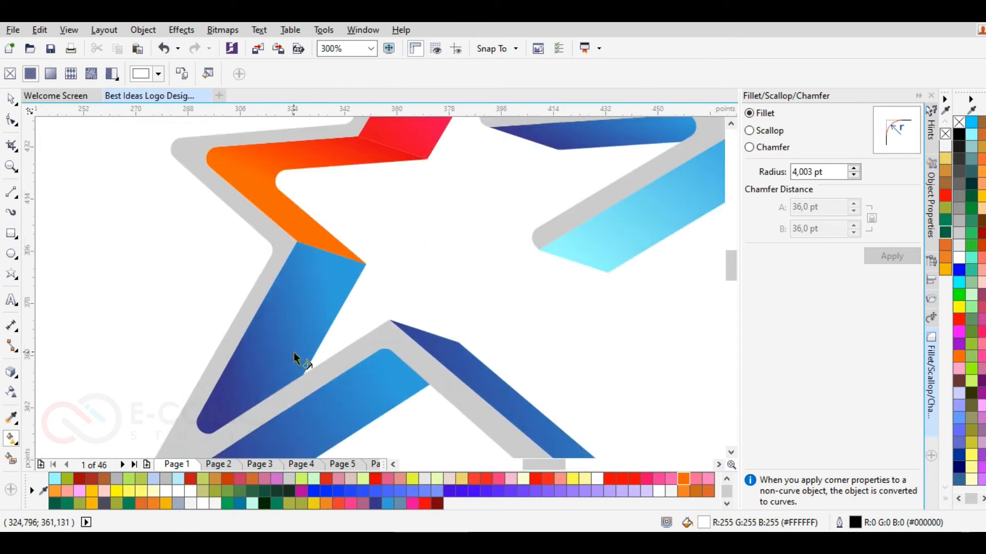
pyautogui.click(282, 313)
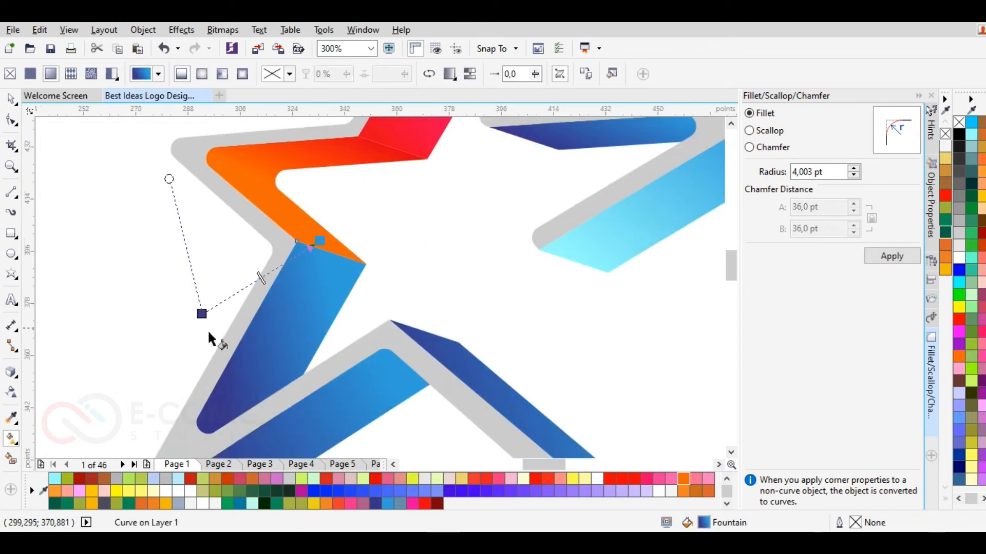
pyautogui.moveTo(202, 313); pyautogui.dragTo(214, 387)
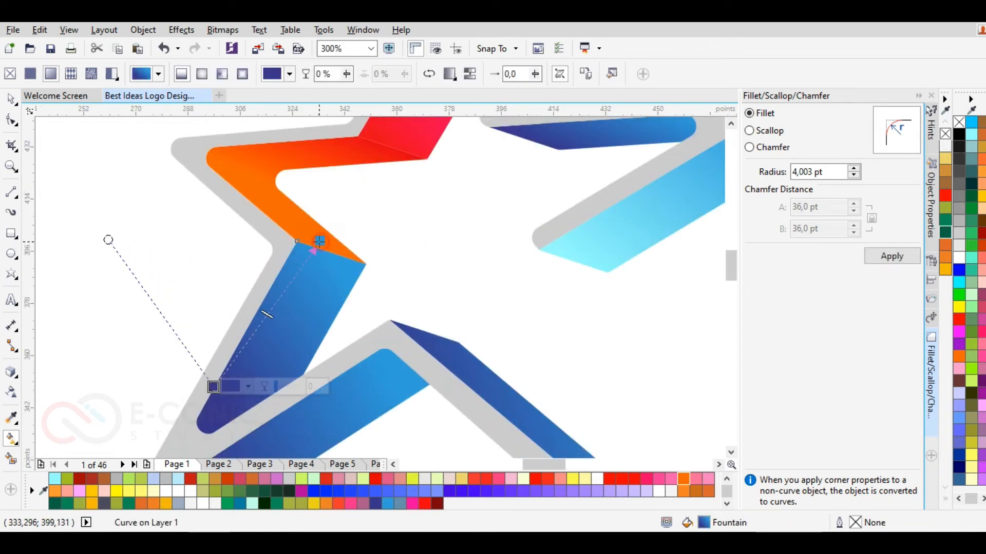
pyautogui.moveTo(320, 241); pyautogui.dragTo(296, 240)
# Step: Set the upper end of the lower-left arm's inner face gradient to the adjacent orange #FF6600 and its lower end to yellow
pyautogui.click(331, 241)
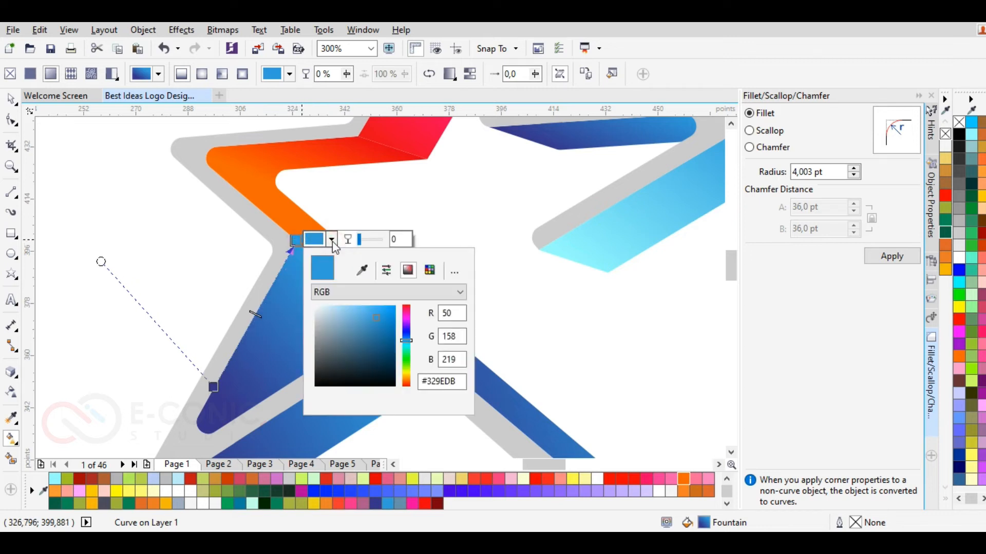
pyautogui.click(361, 270)
pyautogui.click(294, 230)
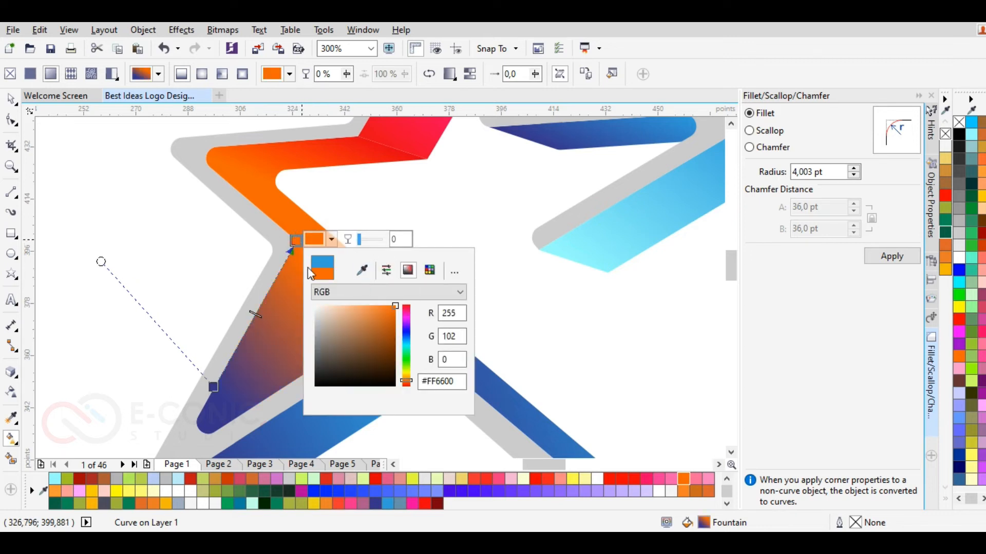
pyautogui.click(213, 387)
pyautogui.click(251, 386)
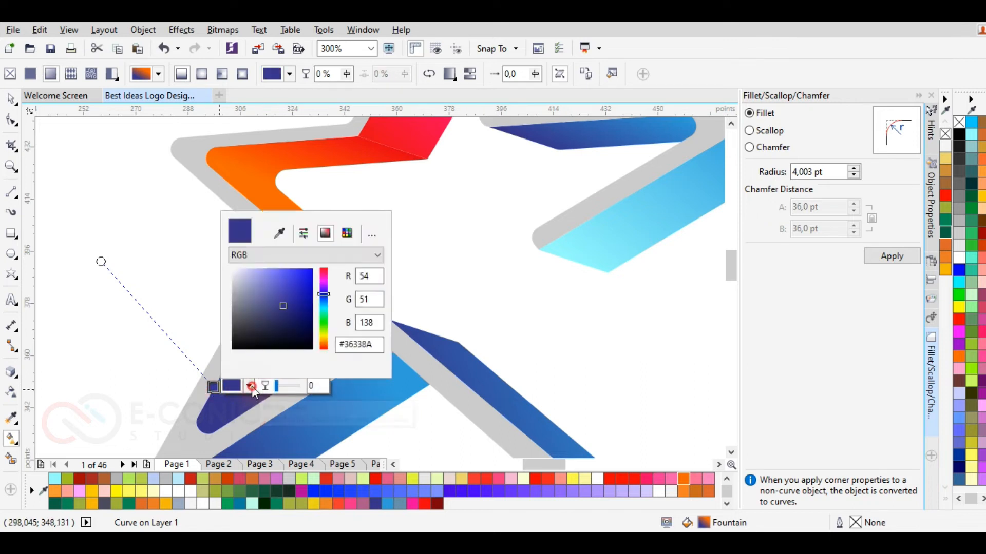
pyautogui.click(250, 386)
pyautogui.click(316, 506)
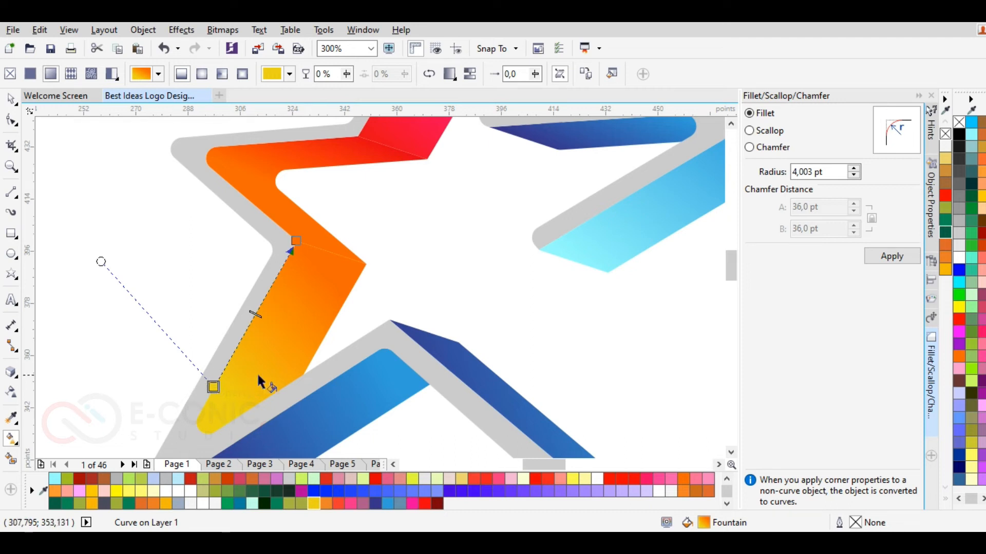
# Step: Realign the blue gradient of the lower-left arm's outer side face along the face's long upper edge
pyautogui.scroll(-3, 254, 406)
pyautogui.scroll(3, 246, 419)
pyautogui.click(279, 378)
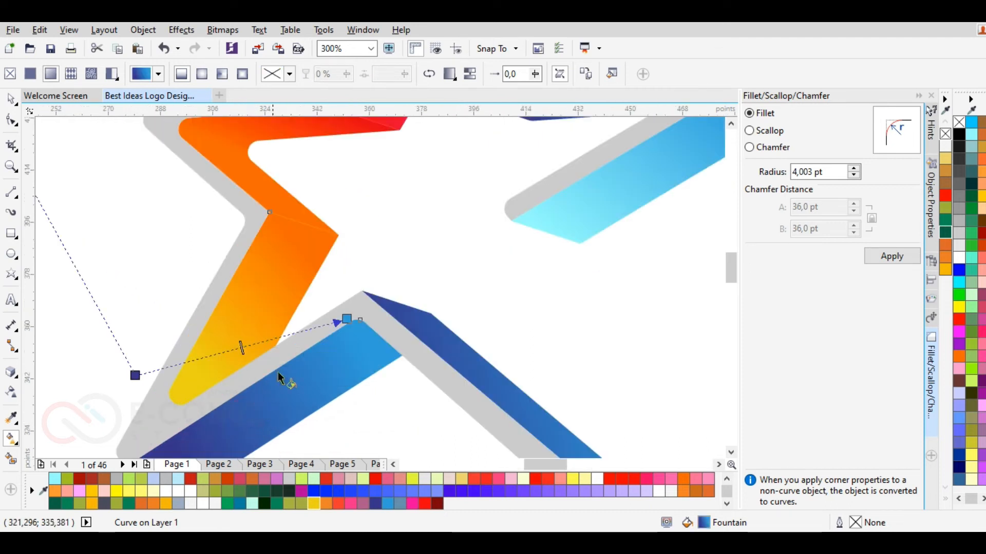
pyautogui.moveTo(143, 378); pyautogui.dragTo(174, 440)
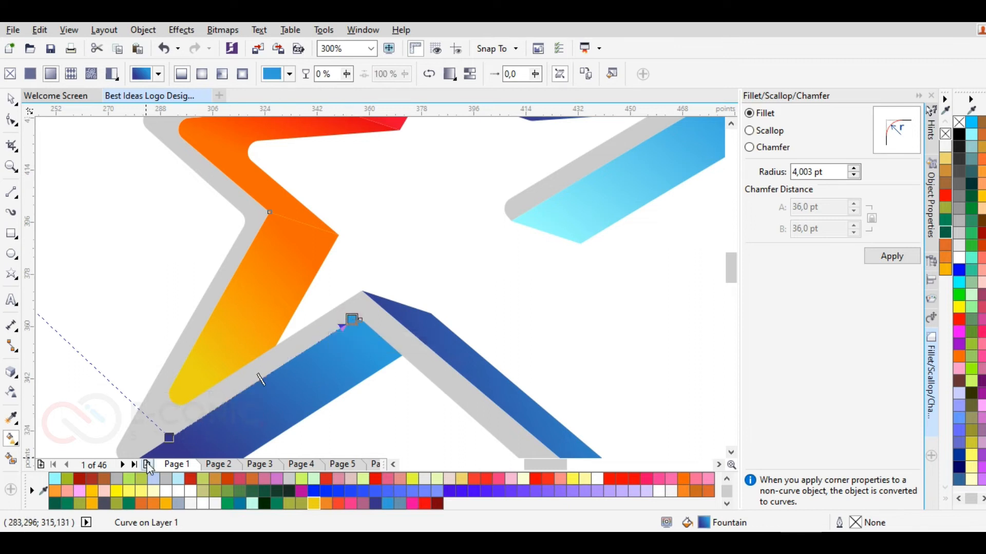
# Step: Try to sample a new color for the lower end of the lower-left arm's outer side face gradient
pyautogui.click(169, 438)
pyautogui.click(175, 400)
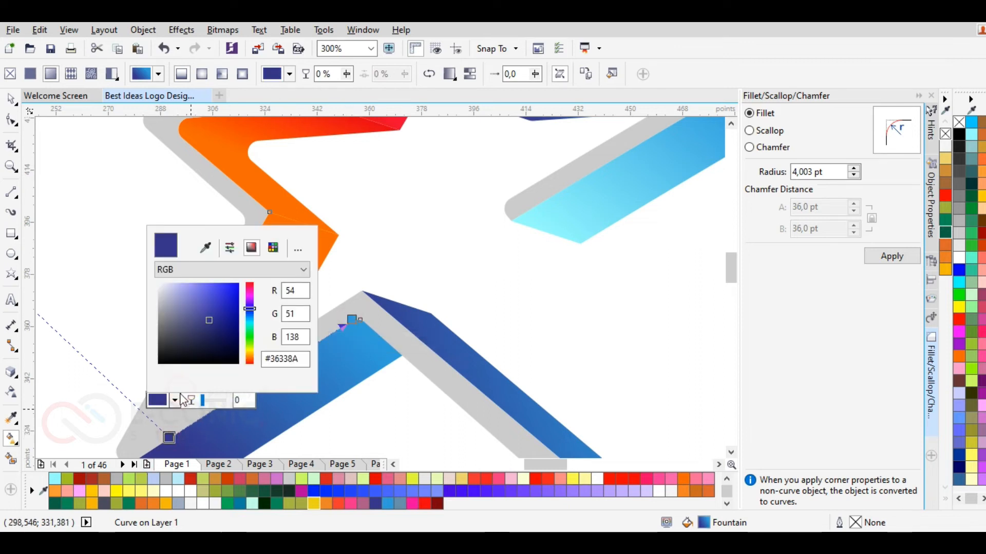
pyautogui.click(205, 248)
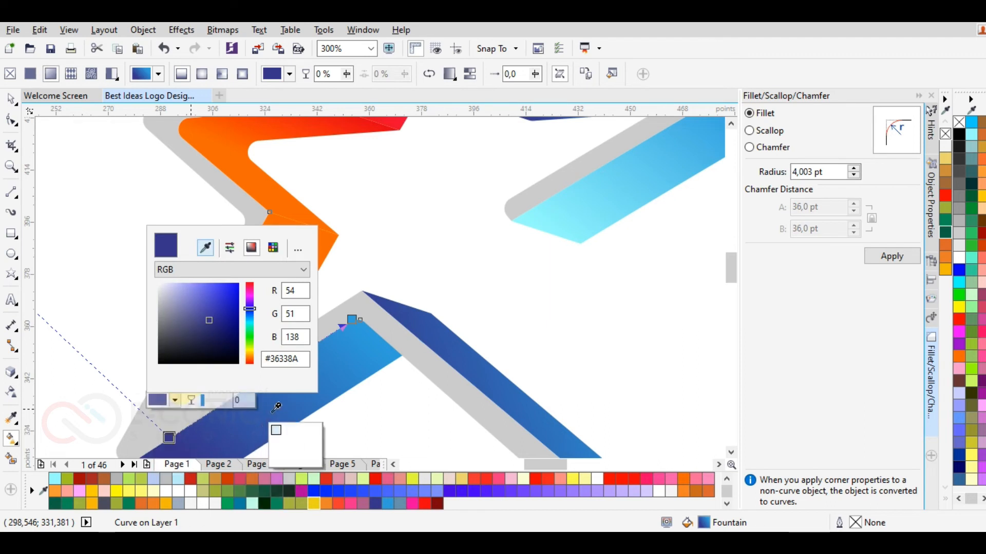
pyautogui.click(83, 251)
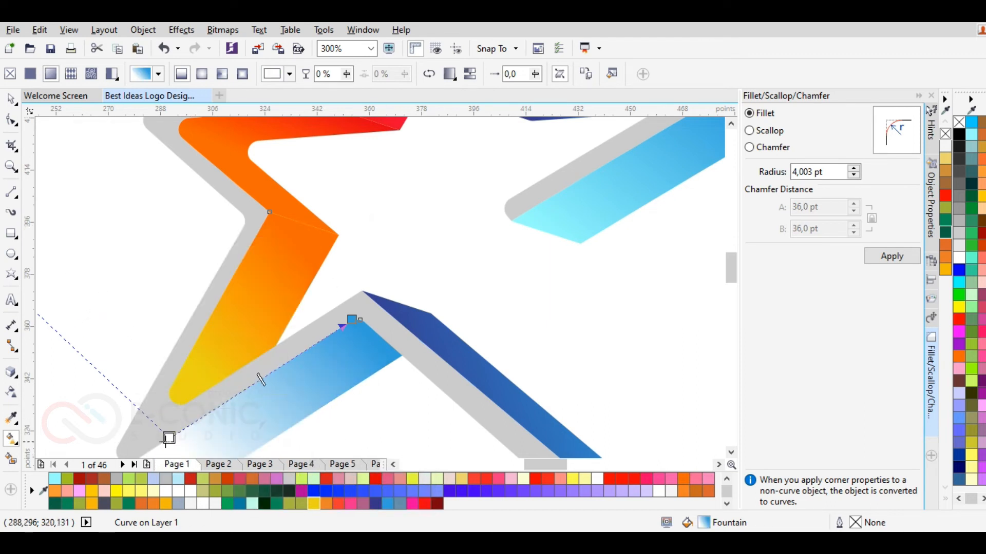
# Step: Sample the inner face's yellow for the lower end of the outer face gradient and keep that end at the arm's lower tip
pyautogui.moveTo(168, 438); pyautogui.dragTo(299, 421)
pyautogui.click(318, 420)
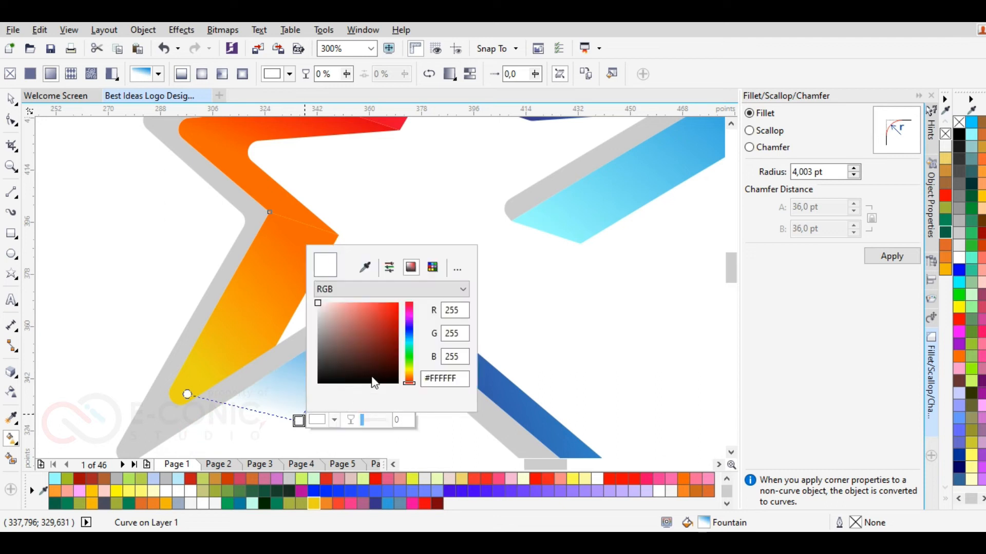
pyautogui.click(365, 267)
pyautogui.click(178, 397)
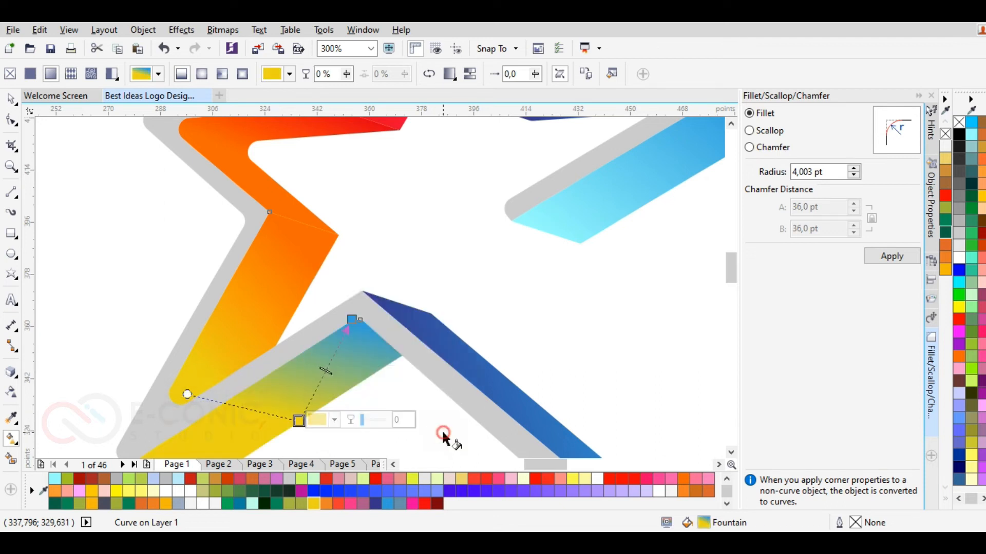
pyautogui.scroll(-2, 352, 296)
pyautogui.scroll(2, 307, 383)
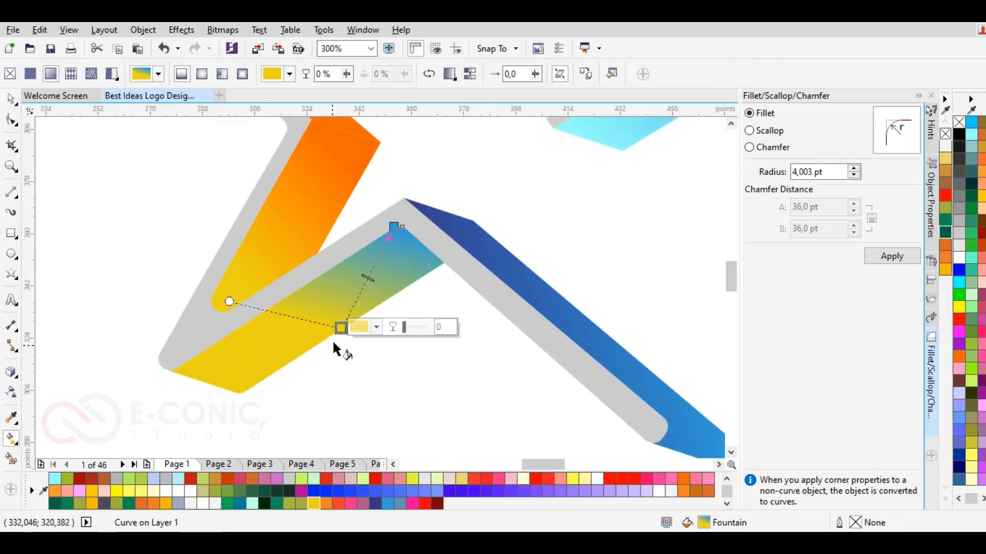
pyautogui.moveTo(341, 327); pyautogui.dragTo(206, 348)
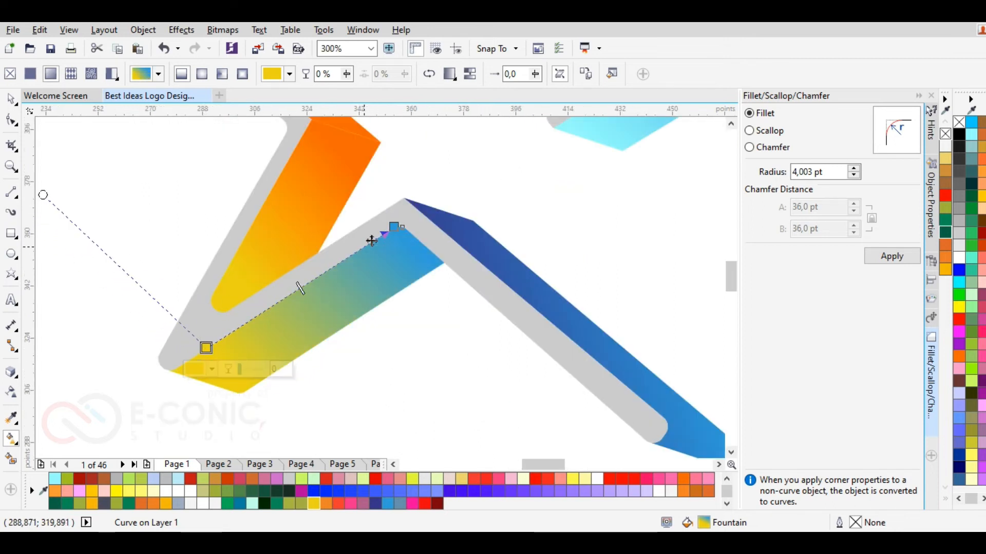
# Step: Set the upper end of the lower-left arm's outer side face gradient to green #7AA948
pyautogui.click(395, 227)
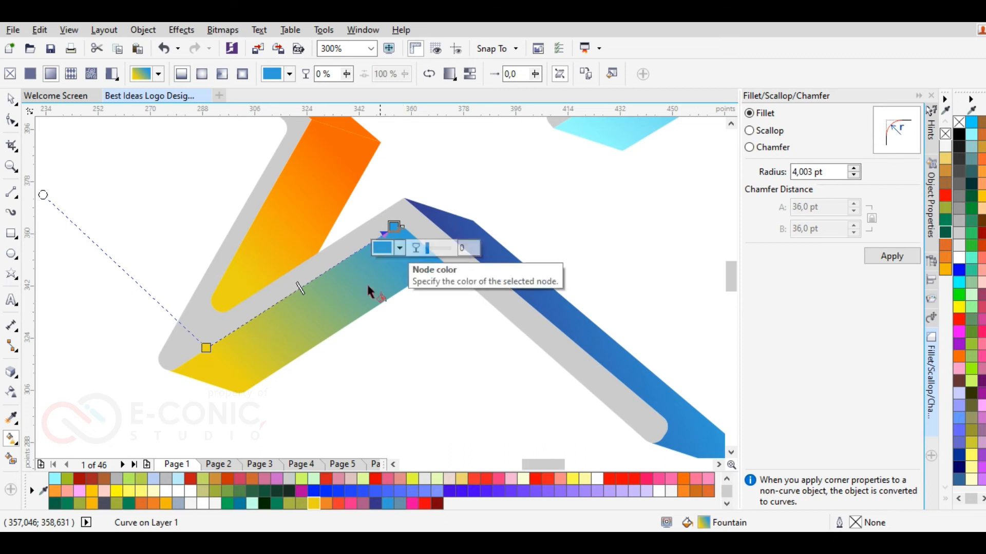
pyautogui.click(300, 502)
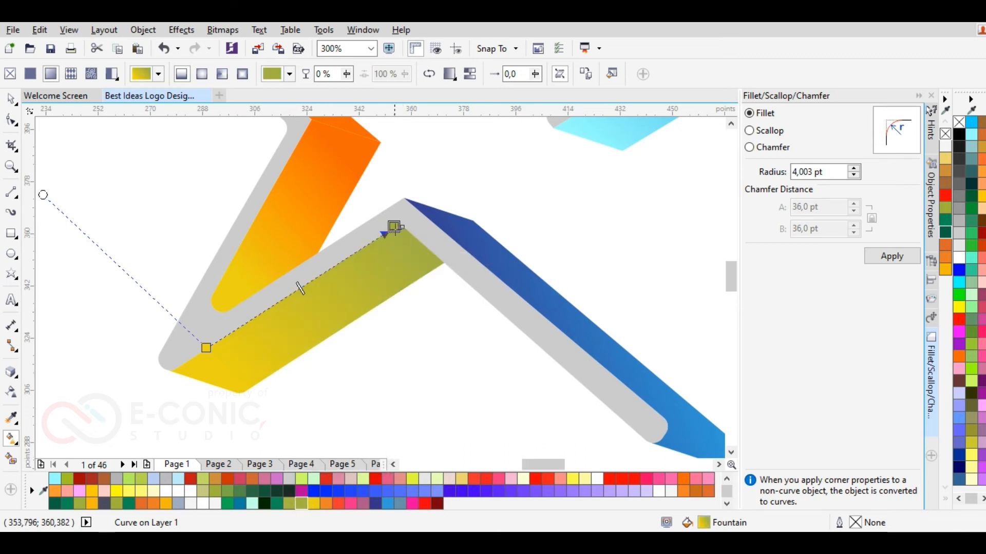
pyautogui.click(399, 248)
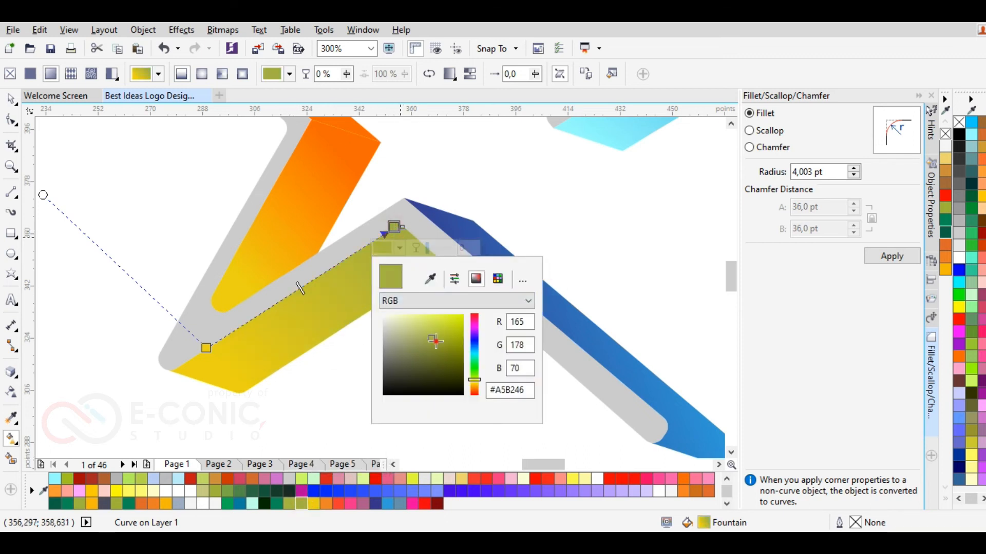
pyautogui.moveTo(460, 349)
pyautogui.mouseDown()
pyautogui.moveTo(461, 340)
pyautogui.moveTo(463, 353)
pyautogui.mouseUp()
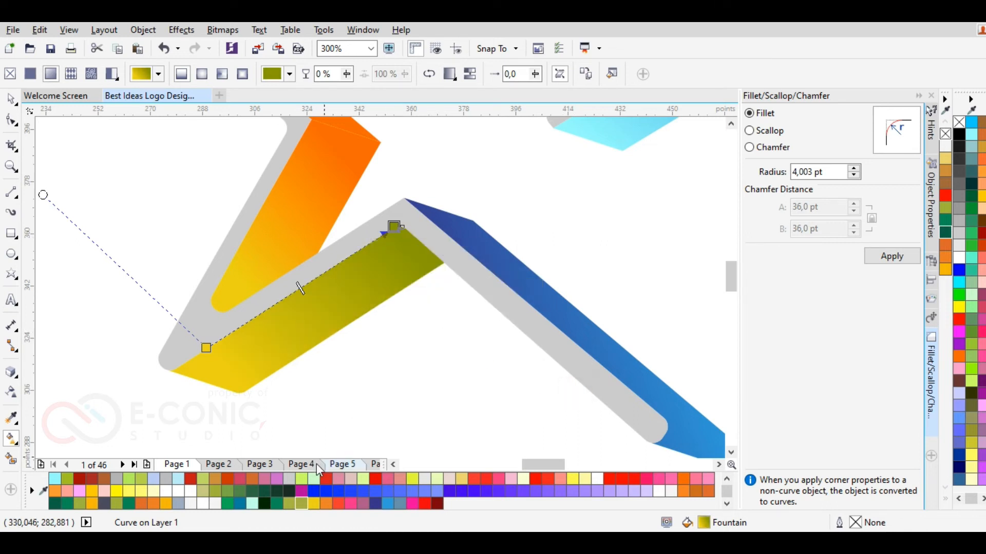
pyautogui.click(288, 504)
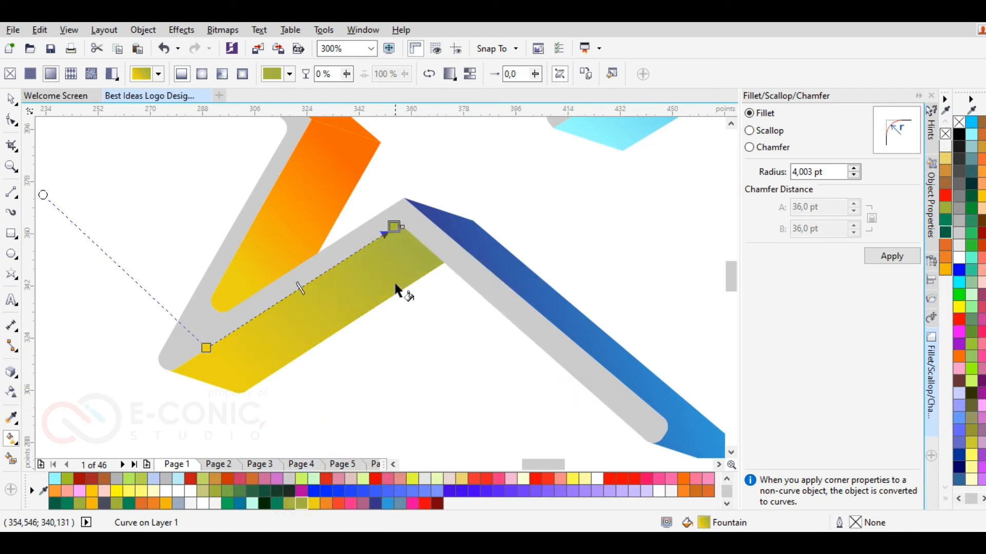
pyautogui.click(227, 491)
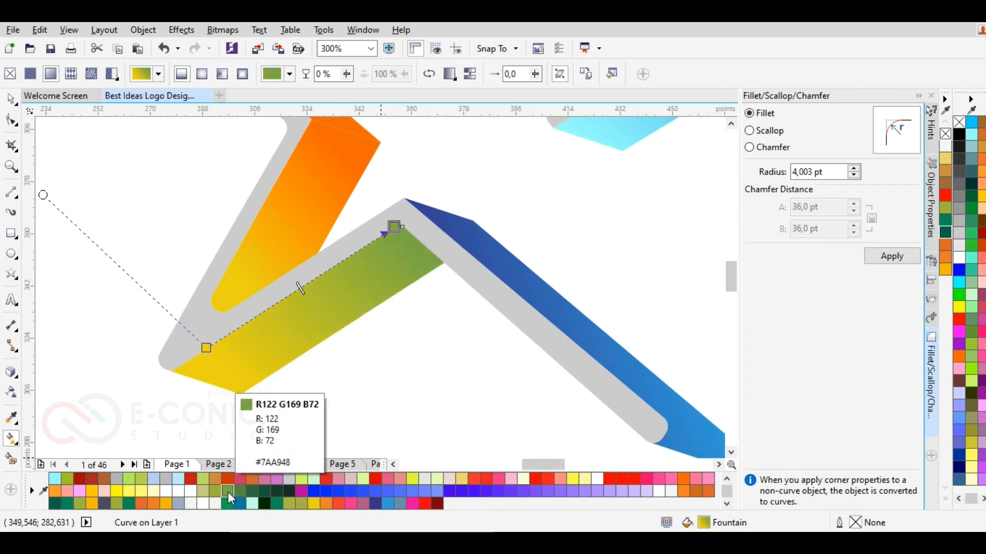
# Step: Recolor the lower-right arm's side face gradient from green #7AA948 at the inner corner to dark green at the tip
pyautogui.click(464, 238)
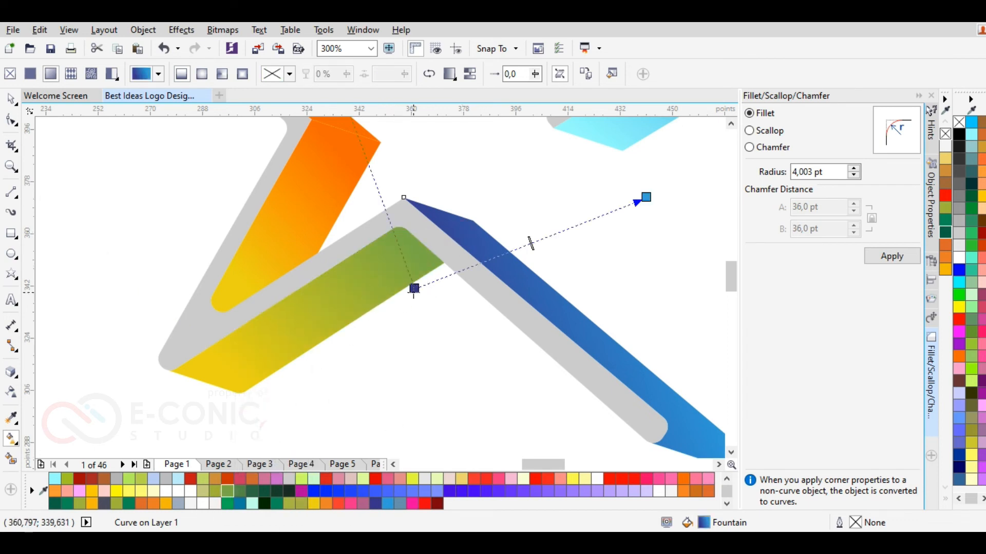
pyautogui.click(414, 288)
pyautogui.click(227, 491)
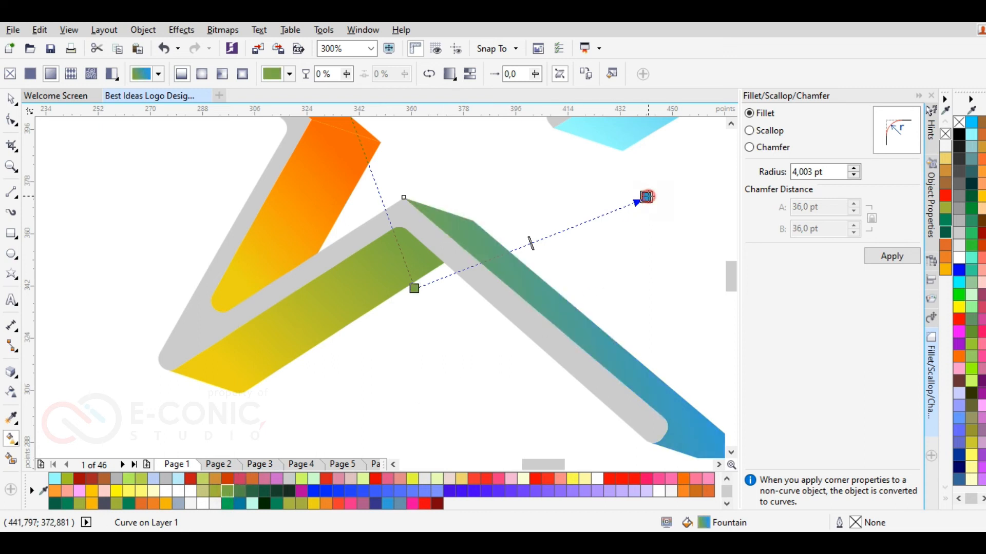
pyautogui.click(646, 197)
pyautogui.click(281, 491)
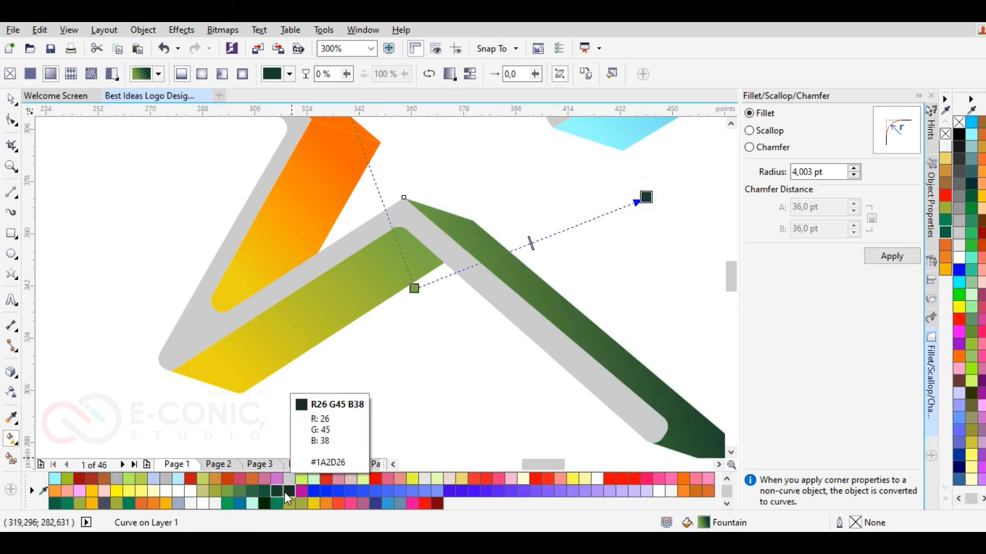
# Step: Realign the lower-right arm's green gradient along the arm, from its inner corner toward its tip
pyautogui.scroll(-2, 483, 338)
pyautogui.moveTo(564, 270); pyautogui.dragTo(548, 377)
pyautogui.moveTo(449, 315); pyautogui.dragTo(461, 303)
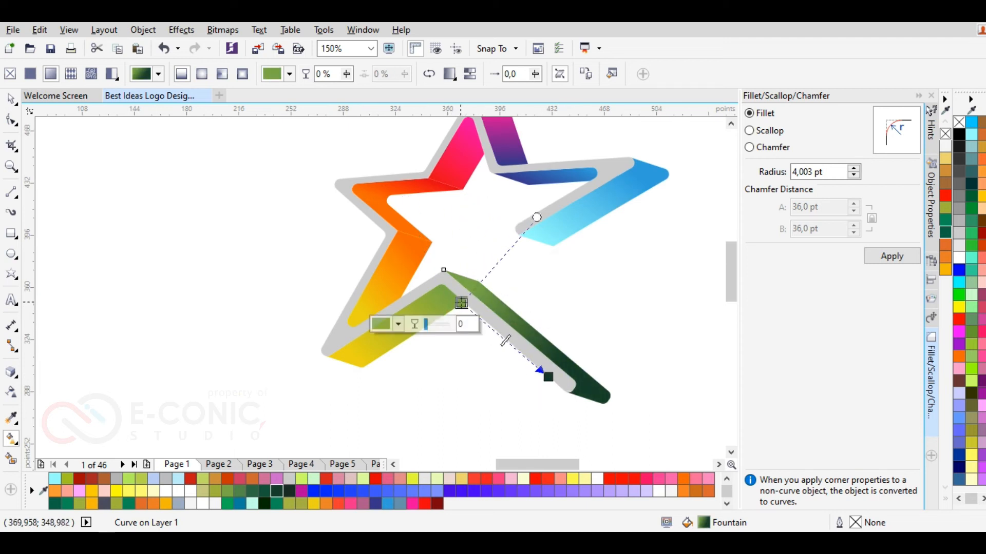
pyautogui.click(411, 384)
pyautogui.scroll(-1, 231, 286)
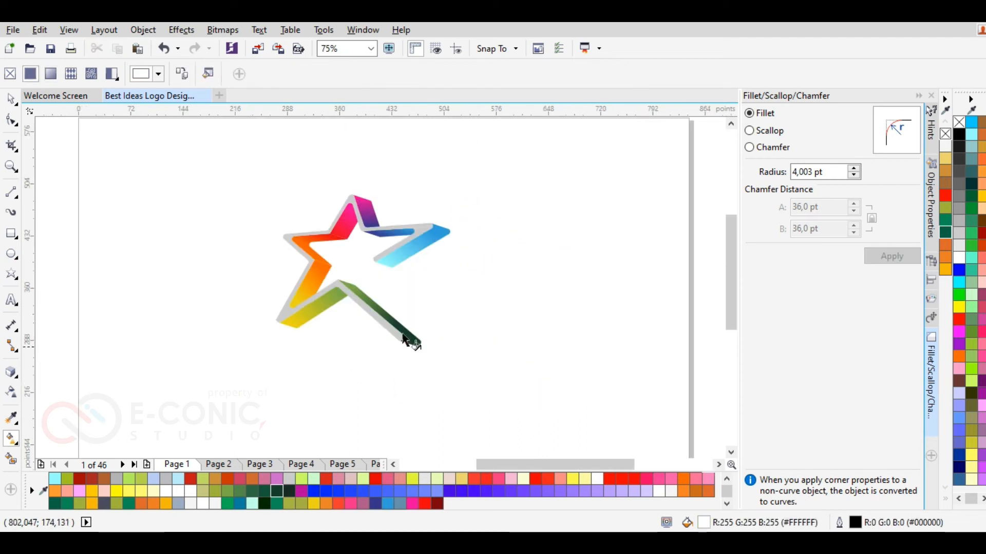
# Step: Fill the star's light gray front face with white
pyautogui.press('F4')
pyautogui.click(10, 100)
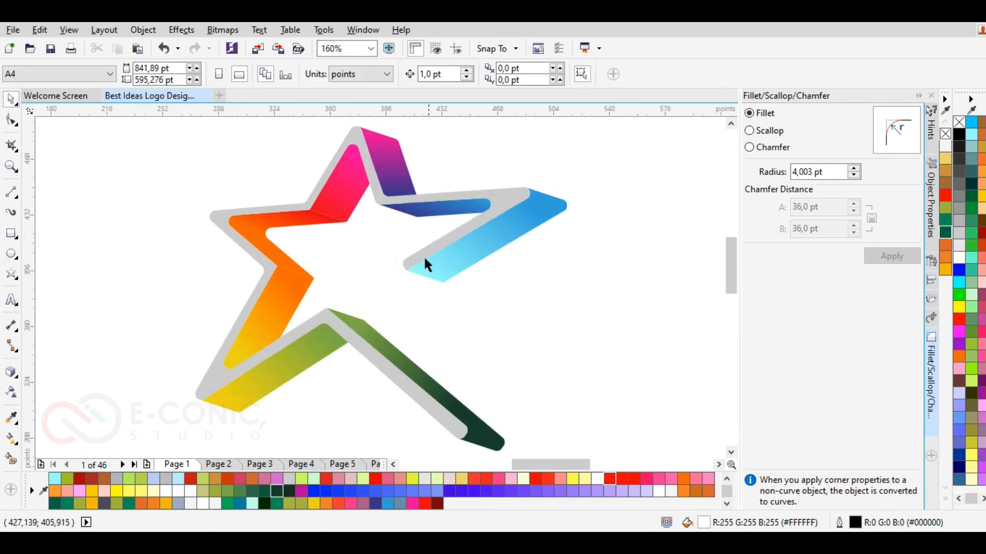
pyautogui.scroll(-1, 425, 265)
pyautogui.scroll(1, 436, 233)
pyautogui.click(437, 235)
pyautogui.scroll(1, 404, 236)
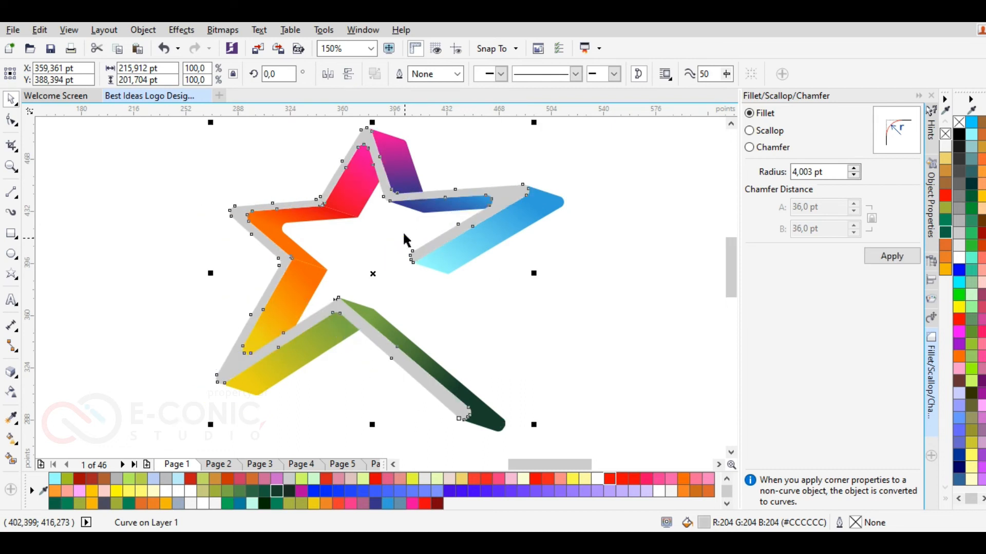
pyautogui.click(959, 259)
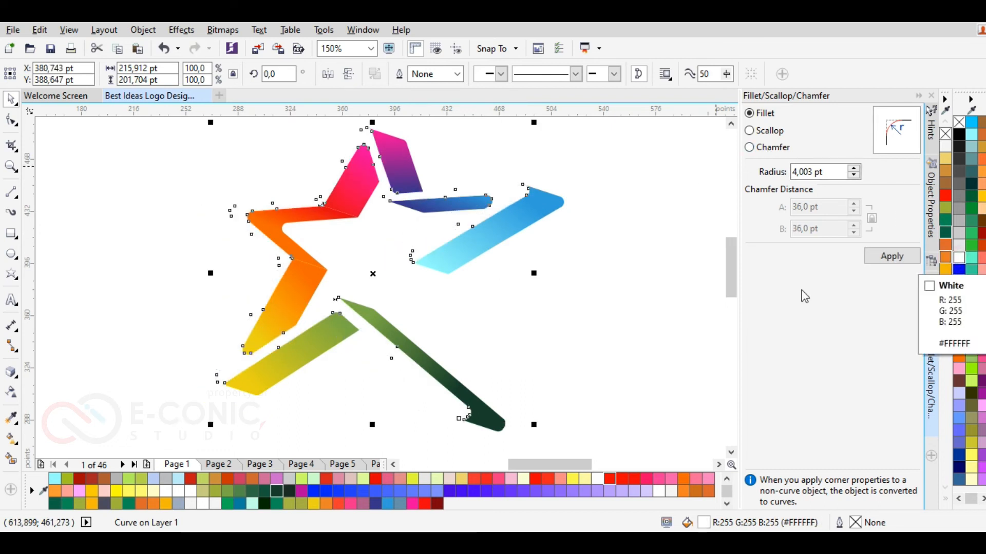
pyautogui.click(609, 290)
# Step: Group all nine star objects and move the group about 28 pt right and 87 pt down on the page
pyautogui.scroll(-1, 439, 287)
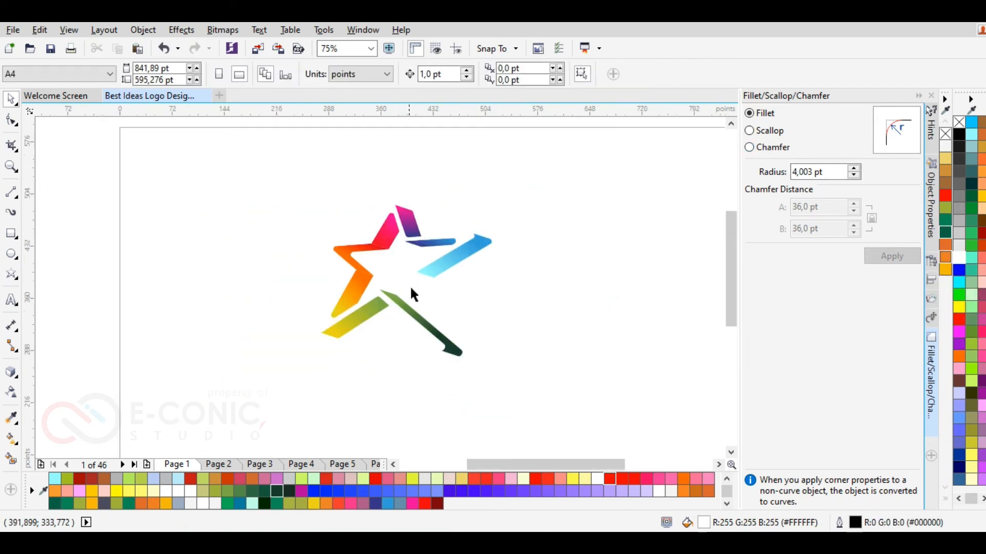
pyautogui.scroll(1, 413, 295)
pyautogui.scroll(-1, 400, 273)
pyautogui.moveTo(245, 170); pyautogui.dragTo(566, 404)
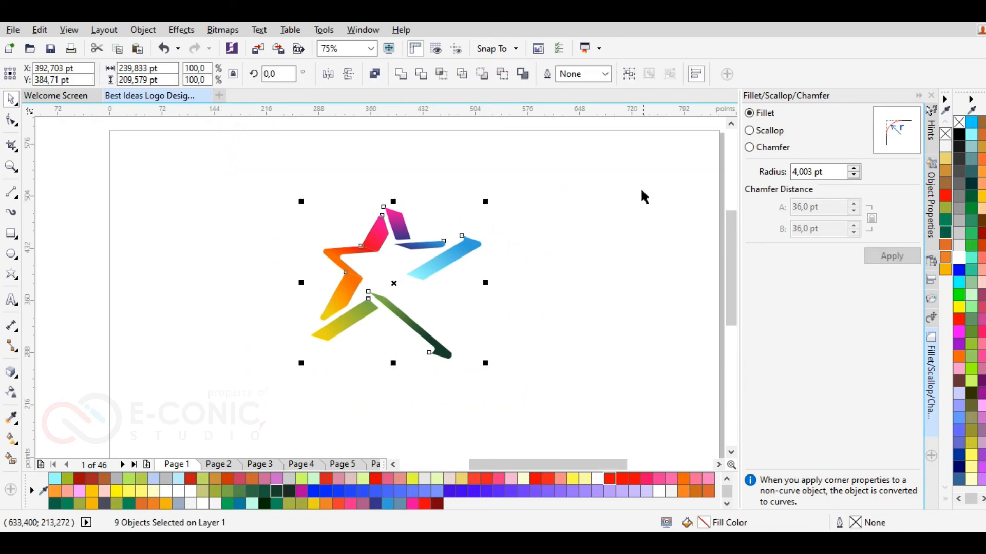
pyautogui.click(629, 73)
pyautogui.moveTo(464, 276); pyautogui.dragTo(485, 339)
pyautogui.scroll(2, 403, 396)
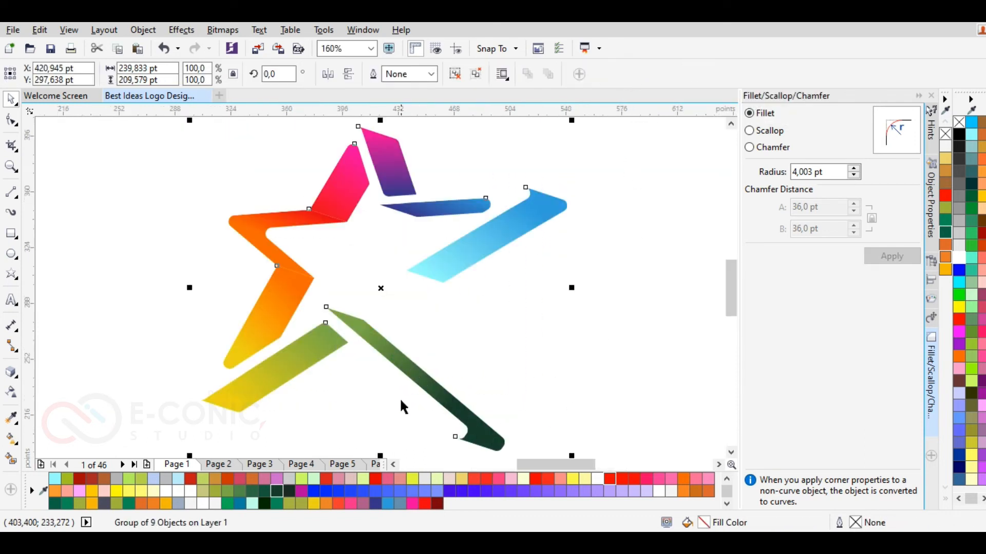
# Step: Draw a flat ellipse about 212 by 21.5 pt below the star, filled with gray #B3B3B3 and without outline
pyautogui.scroll(-2, 399, 429)
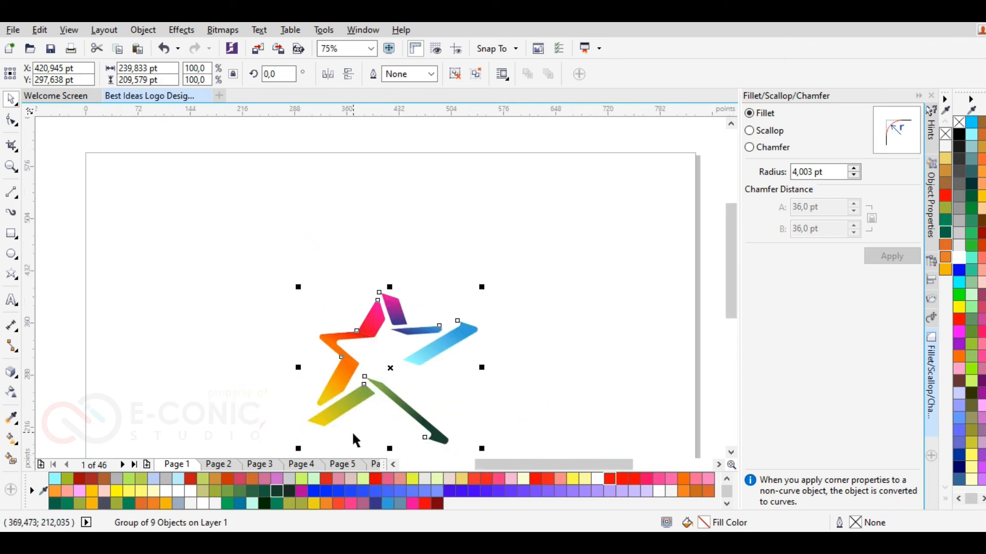
pyautogui.scroll(-2, 387, 379)
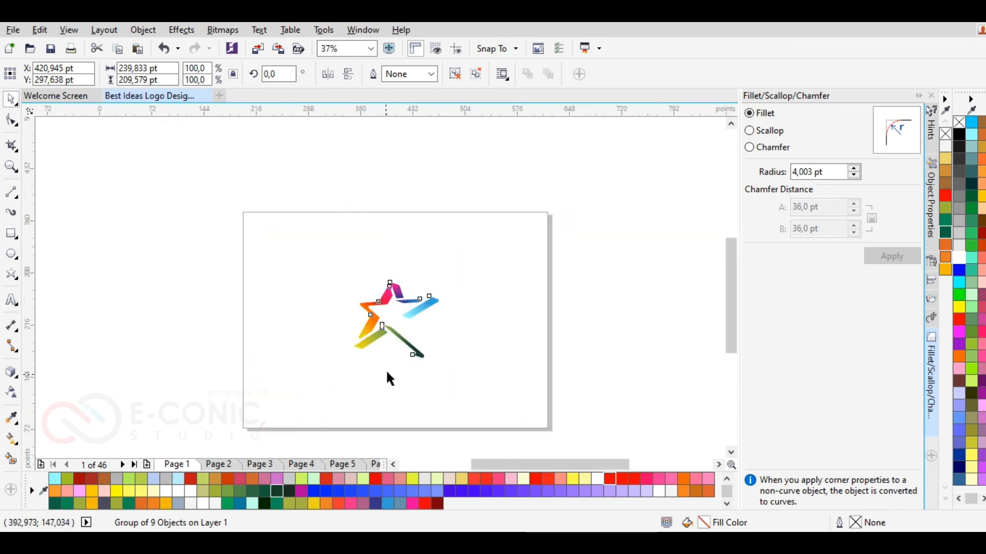
pyautogui.scroll(4, 387, 378)
pyautogui.press('Escape')
pyautogui.click(11, 254)
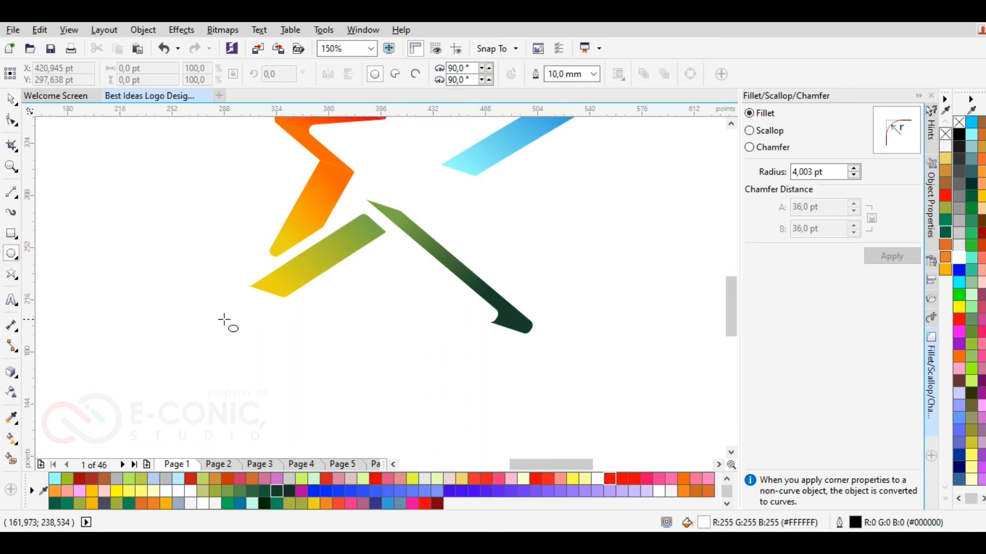
pyautogui.moveTo(265, 366); pyautogui.dragTo(571, 396)
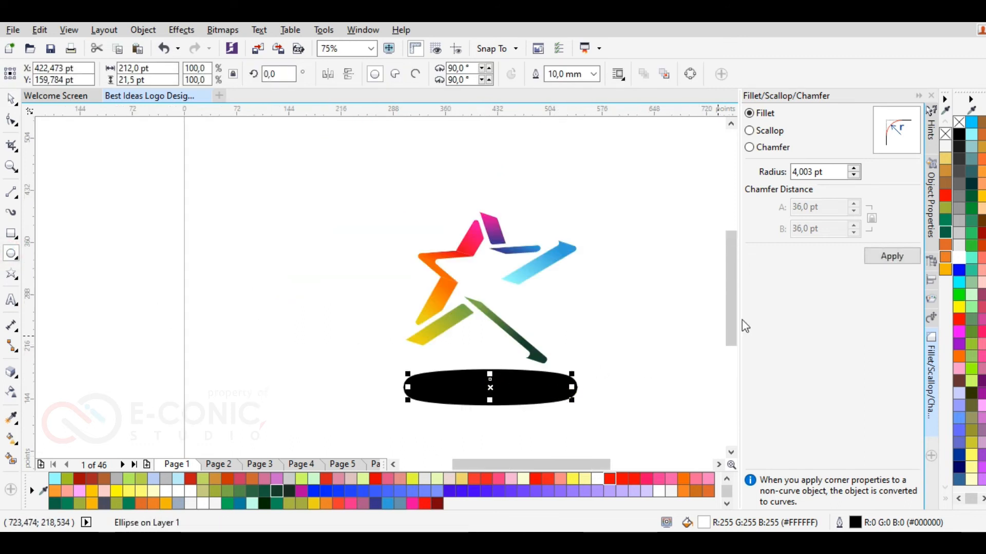
pyautogui.click(959, 221)
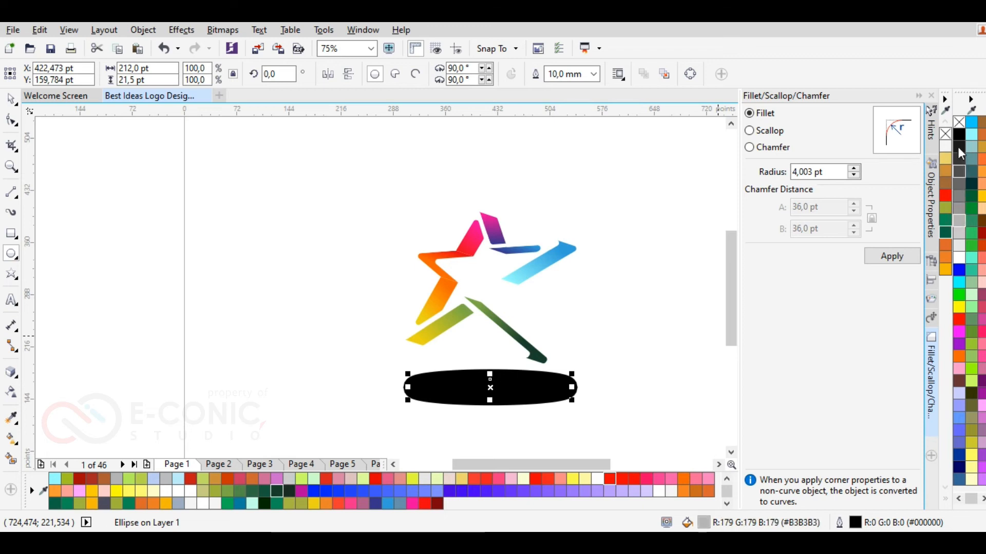
pyautogui.rightClick(945, 134)
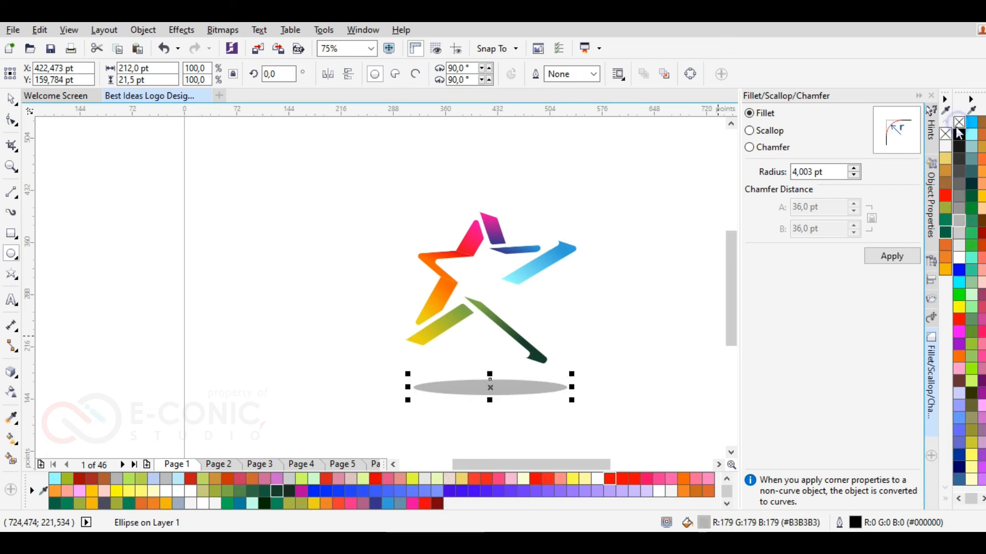
# Step: Stretch and flatten the ellipse to about 252 by 10.75 pt and fill it with dark gray #666666
pyautogui.click(12, 100)
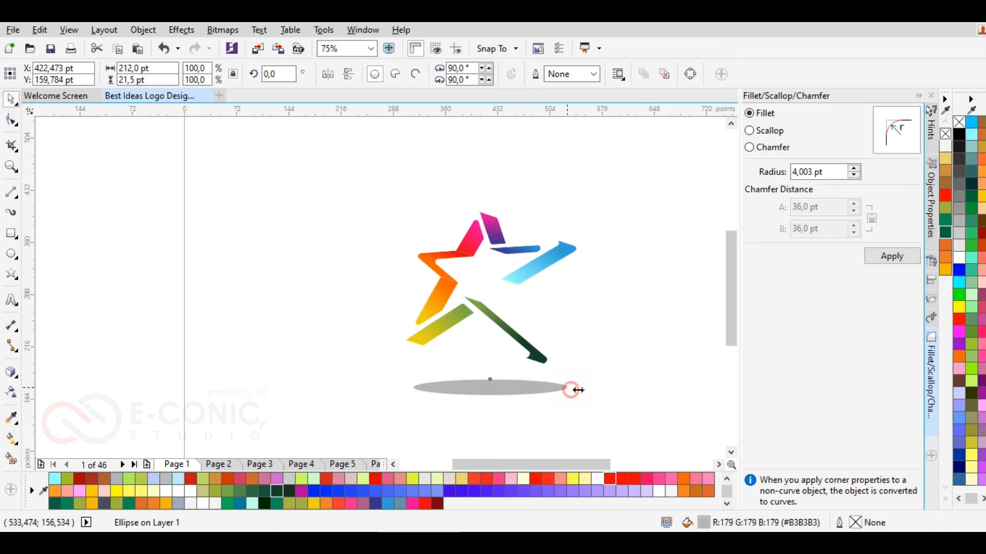
pyautogui.moveTo(577, 390); pyautogui.dragTo(590, 390)
pyautogui.moveTo(405, 390); pyautogui.dragTo(395, 391)
pyautogui.moveTo(489, 403); pyautogui.dragTo(493, 394)
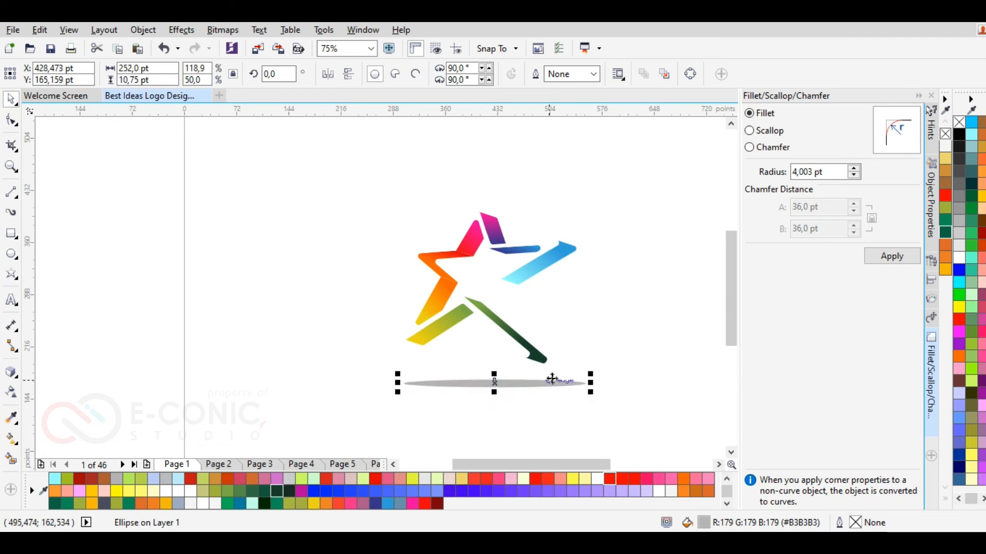
pyautogui.click(959, 185)
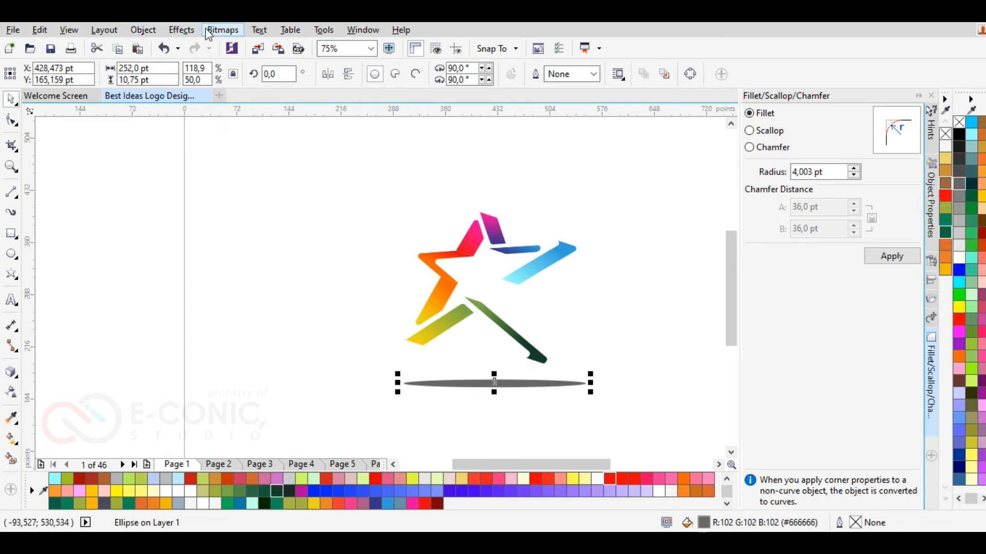
# Step: Convert the ellipse to a 300 dpi RGB bitmap with anti-aliasing and a transparent background
pyautogui.click(220, 30)
pyautogui.click(246, 44)
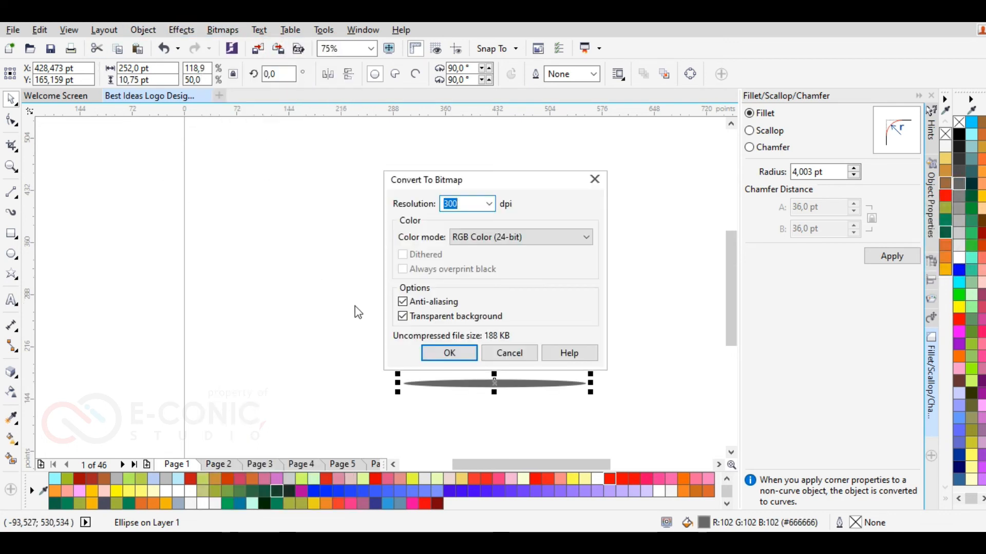
pyautogui.click(450, 353)
# Step: Apply a Gaussian Blur with a radius of 22 pixels to the ellipse bitmap
pyautogui.click(223, 30)
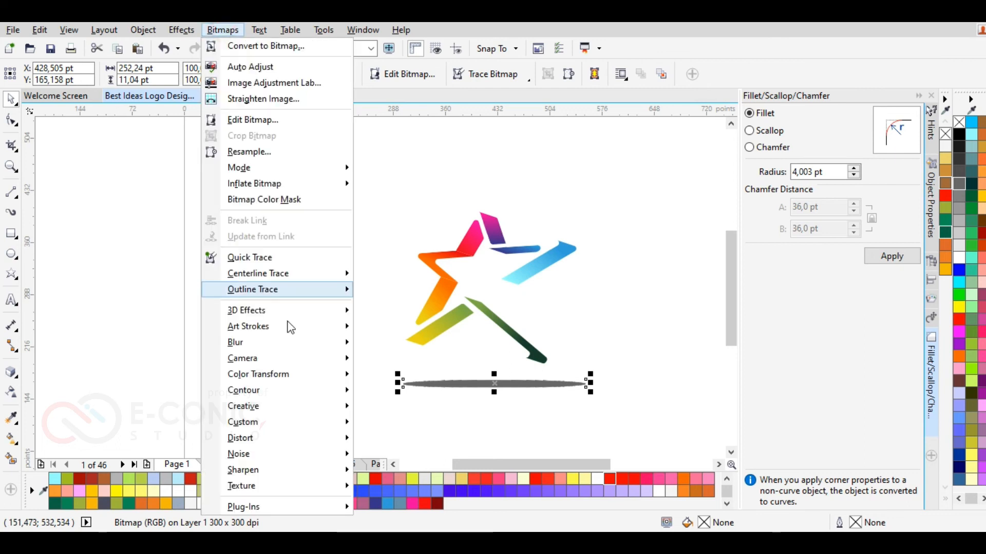
pyautogui.moveTo(329, 342)
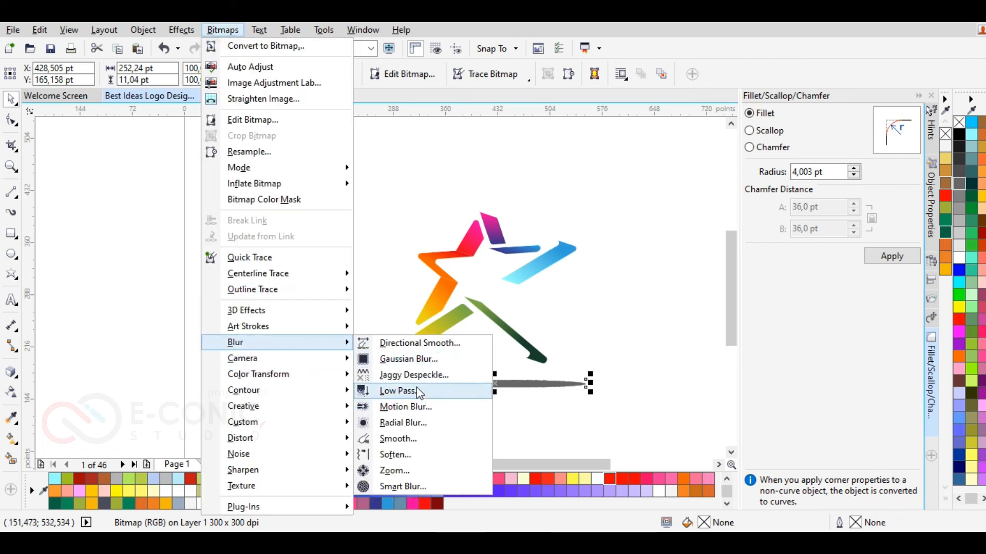
pyautogui.click(405, 359)
pyautogui.moveTo(512, 222); pyautogui.dragTo(293, 156)
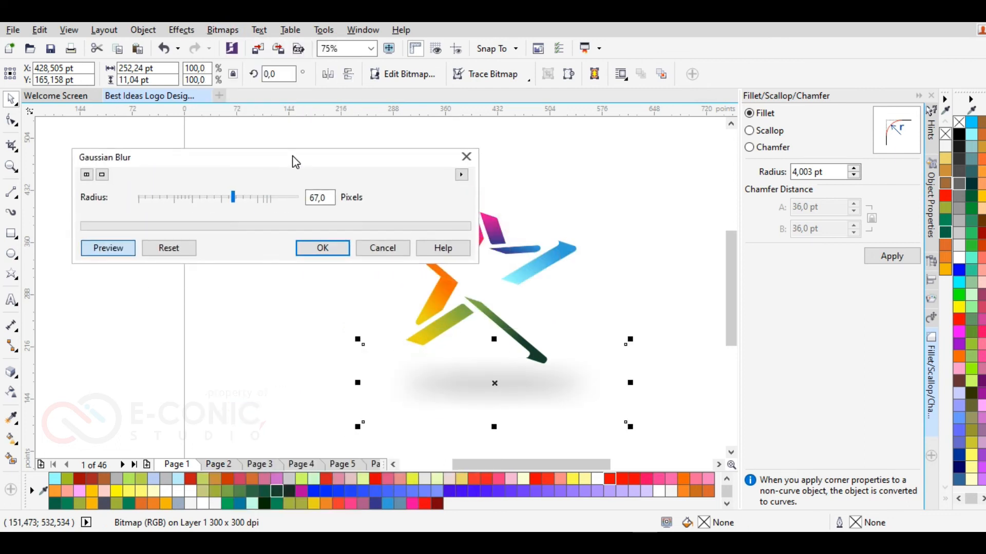
pyautogui.moveTo(238, 207); pyautogui.dragTo(192, 216)
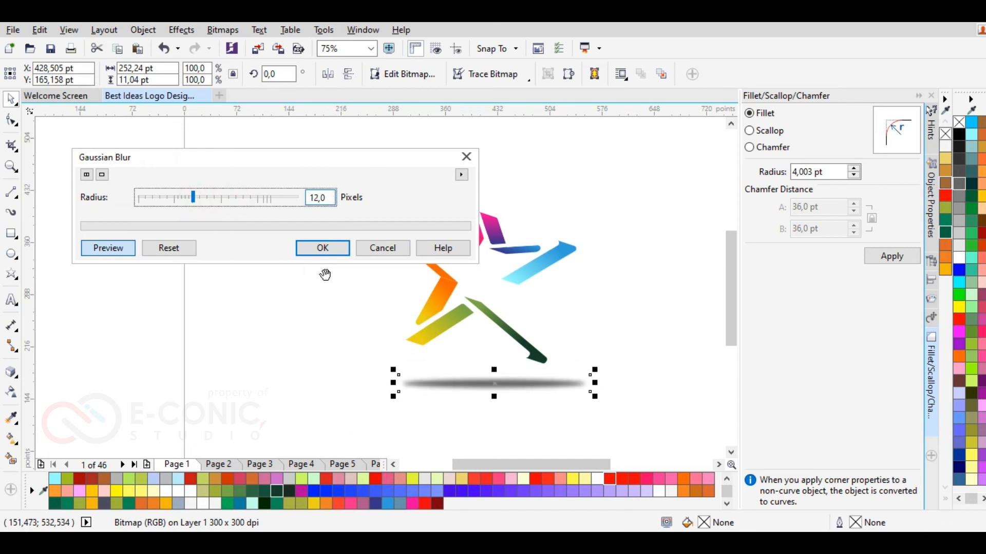
pyautogui.moveTo(207, 206); pyautogui.dragTo(212, 202)
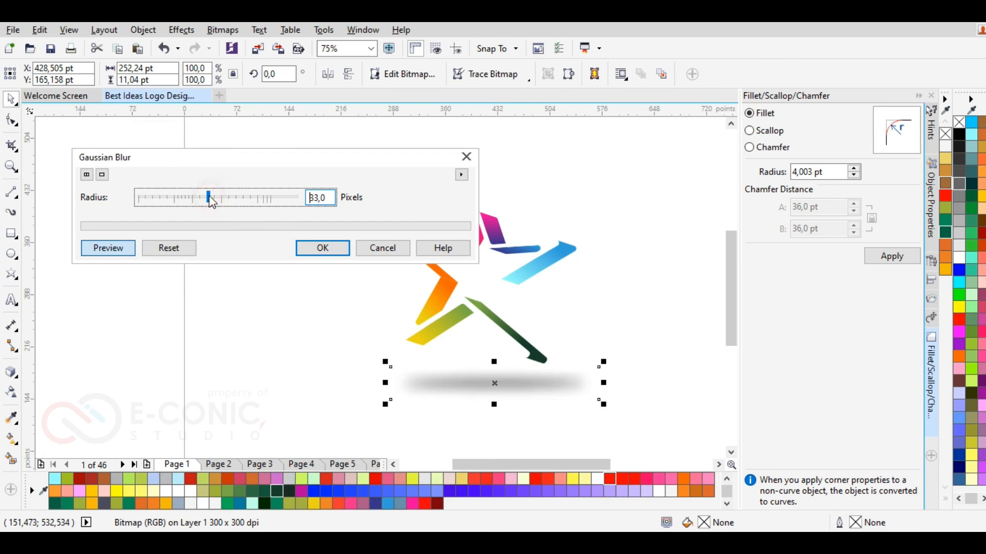
pyautogui.click(202, 200)
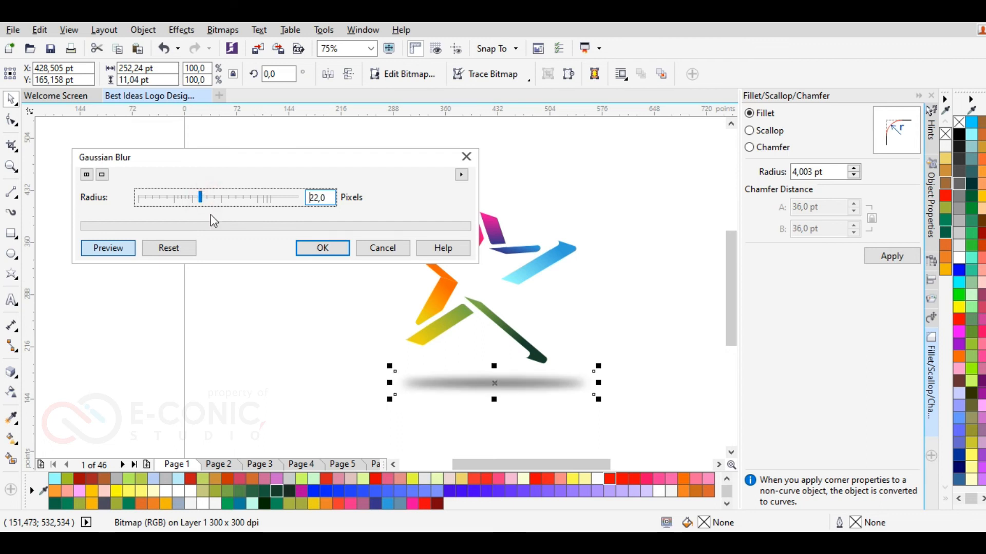
pyautogui.click(334, 248)
pyautogui.click(329, 274)
# Step: Narrow the blurred shadow to about 229 pt wide and move it about 45 pt down, away from the star
pyautogui.click(495, 383)
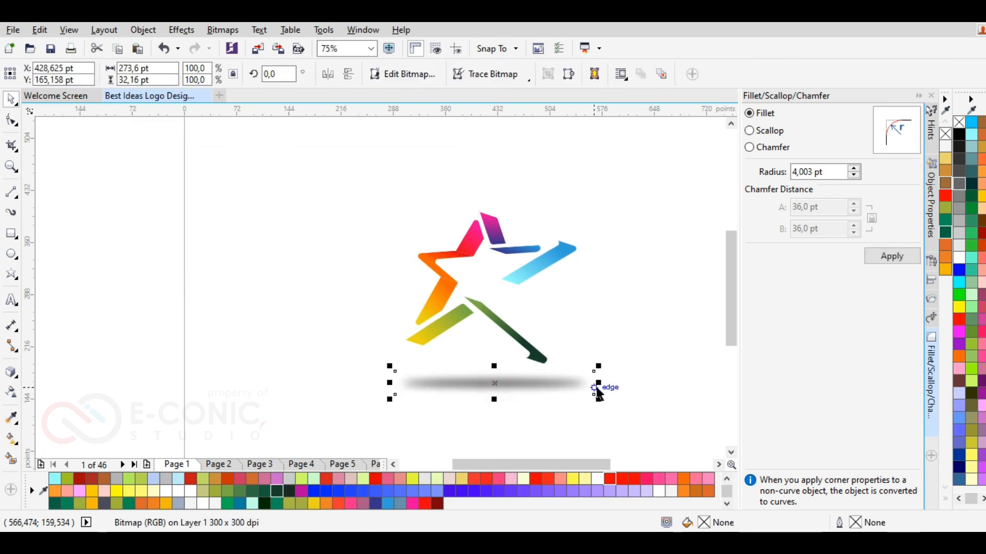
pyautogui.moveTo(597, 389); pyautogui.dragTo(579, 388)
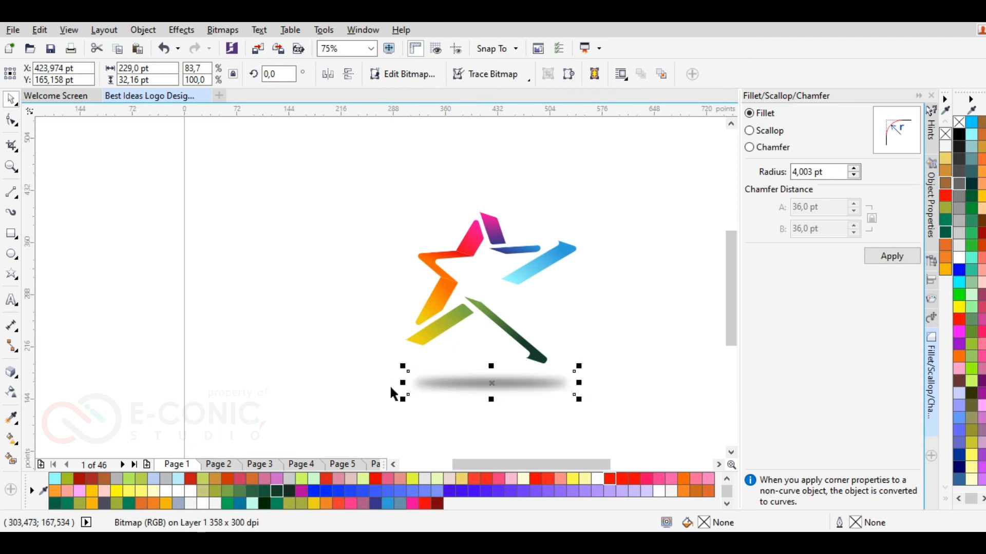
pyautogui.click(325, 365)
pyautogui.scroll(-2, 368, 318)
pyautogui.moveTo(441, 357); pyautogui.dragTo(463, 366)
# Step: Align the shadow and the star group on a common vertical center line
pyautogui.keyDown('shift'); pyautogui.click(435, 332); pyautogui.keyUp('shift')
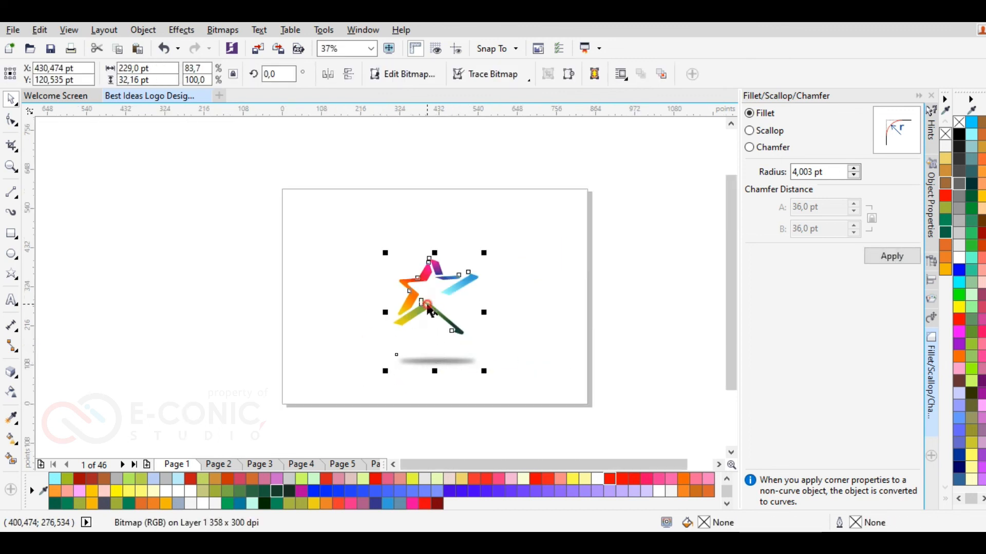
pyautogui.click(931, 280)
pyautogui.click(779, 131)
pyautogui.click(288, 298)
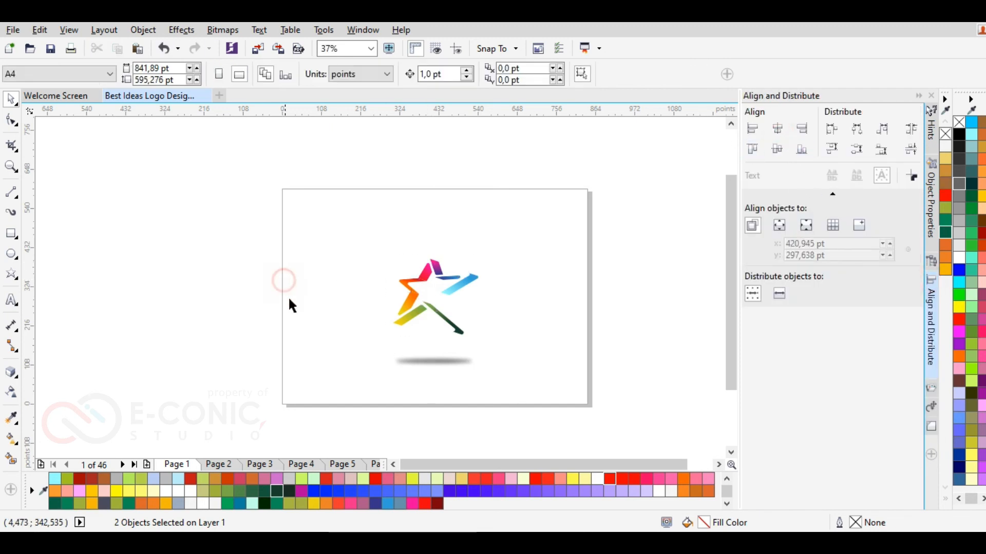
# Step: Apply a uniform transparency of 29 to the shadow bitmap
pyautogui.click(418, 362)
pyautogui.click(11, 393)
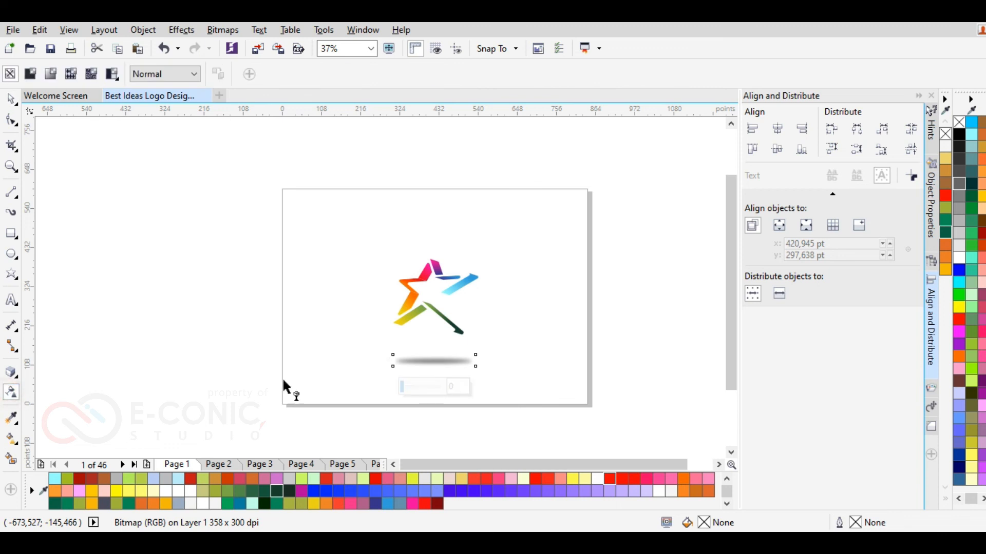
pyautogui.moveTo(409, 389); pyautogui.dragTo(419, 389)
pyautogui.click(333, 343)
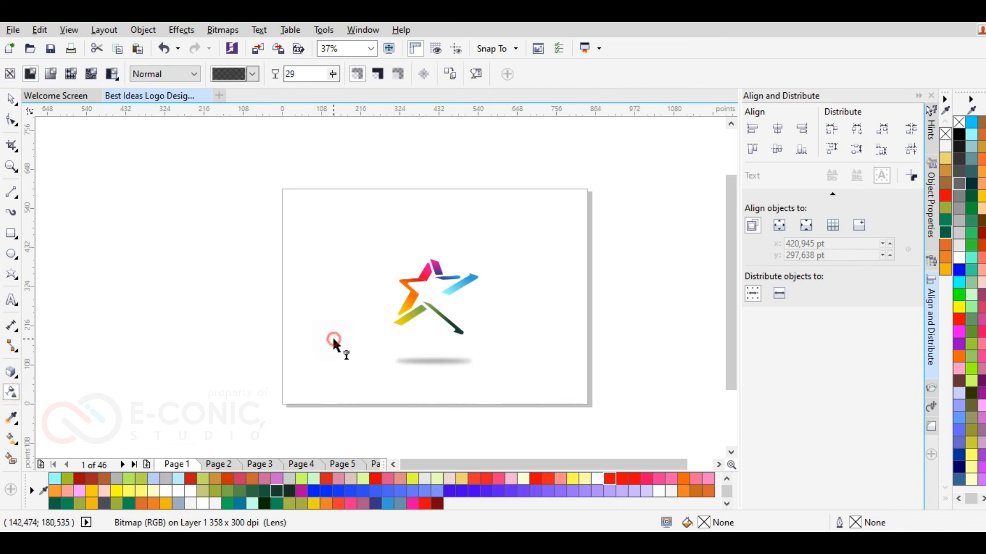
pyautogui.click(9, 101)
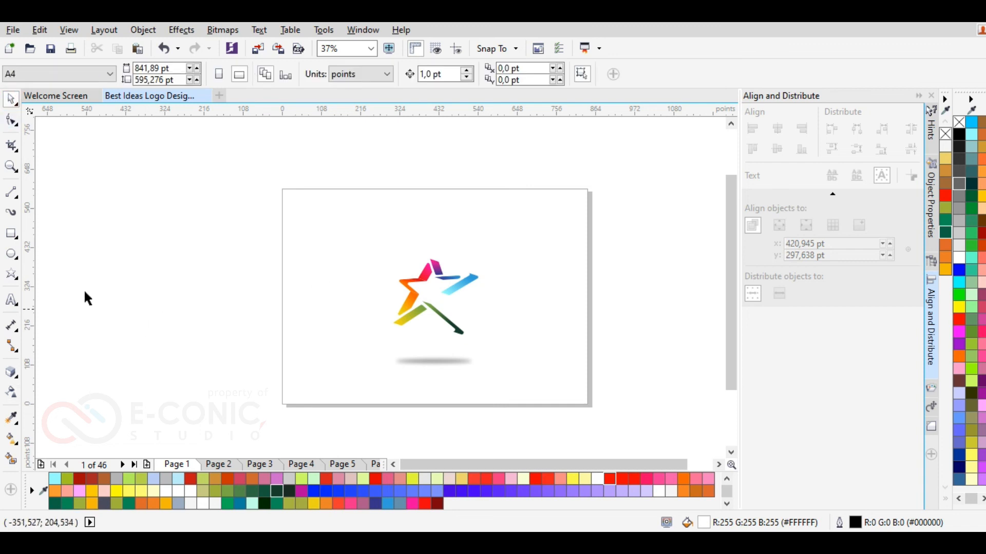
# Step: Add a page-sized background rectangle behind the logo and remove its outline
pyautogui.doubleClick(9, 234)
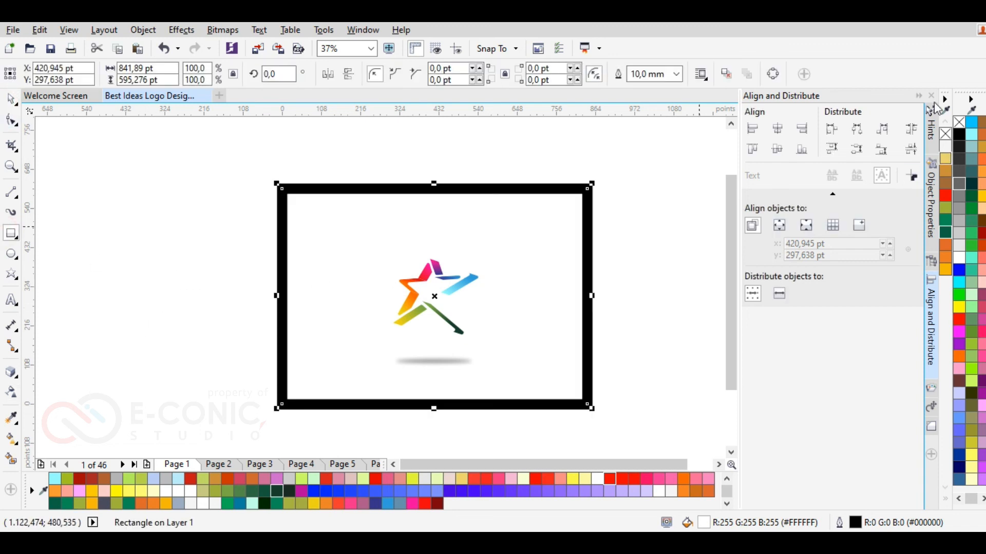
pyautogui.rightClick(944, 134)
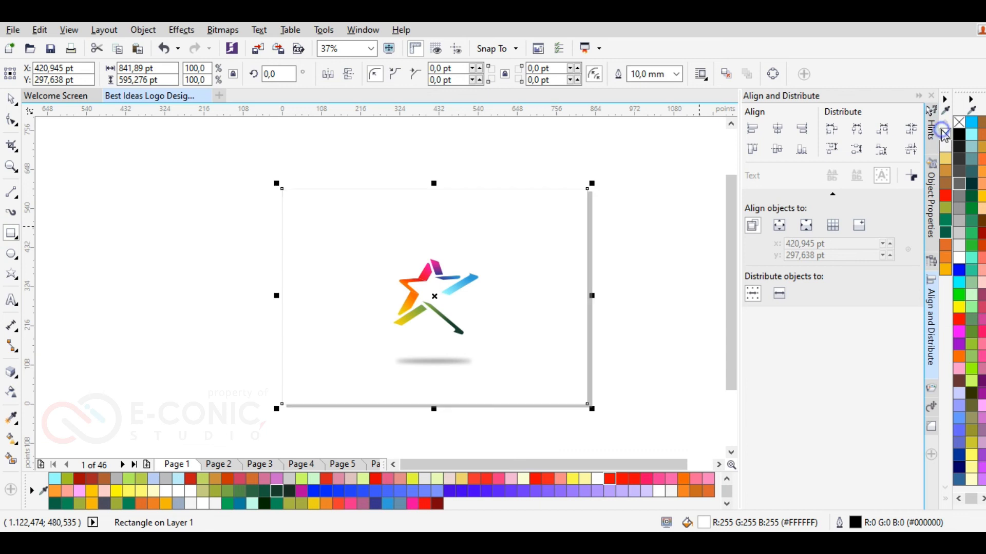
pyautogui.click(11, 99)
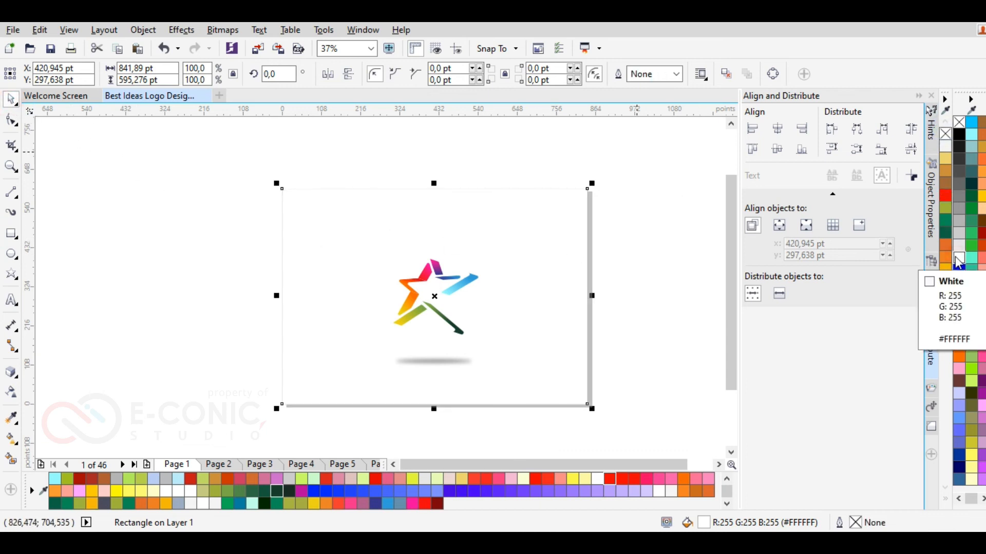
# Step: Give the background rectangle a linear fountain fill from white along its upper edge to black along its lower edge
pyautogui.click(11, 439)
pyautogui.moveTo(282, 188); pyautogui.dragTo(282, 403)
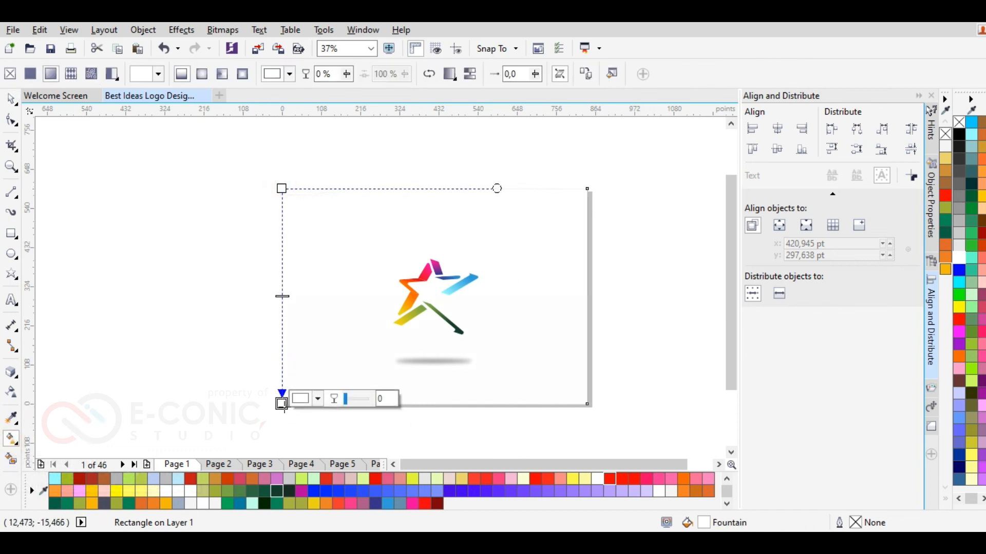
pyautogui.click(318, 399)
pyautogui.moveTo(318, 345); pyautogui.dragTo(381, 363)
pyautogui.click(462, 190)
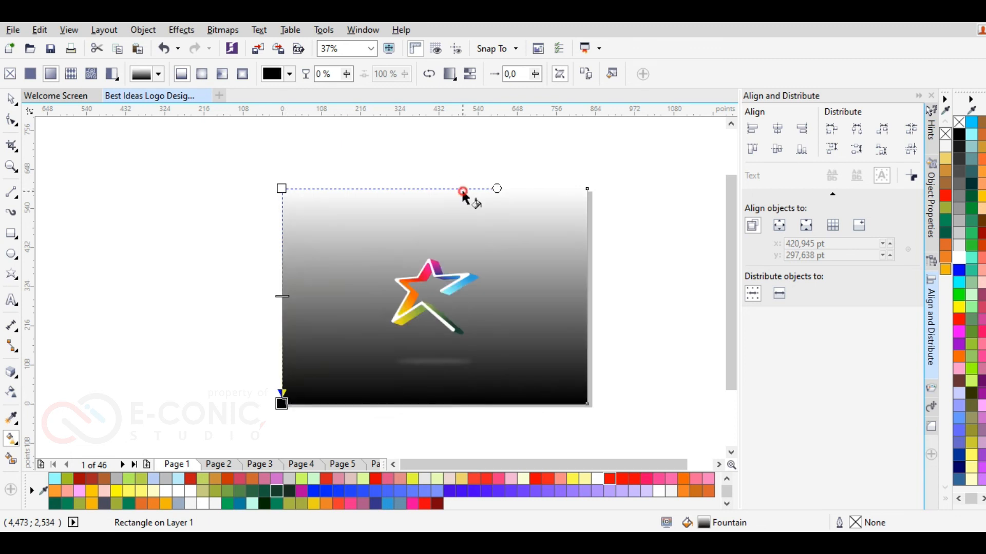
# Step: Change the background's fountain fill to elliptical and set its center color to white #FFFFFF
pyautogui.click(201, 74)
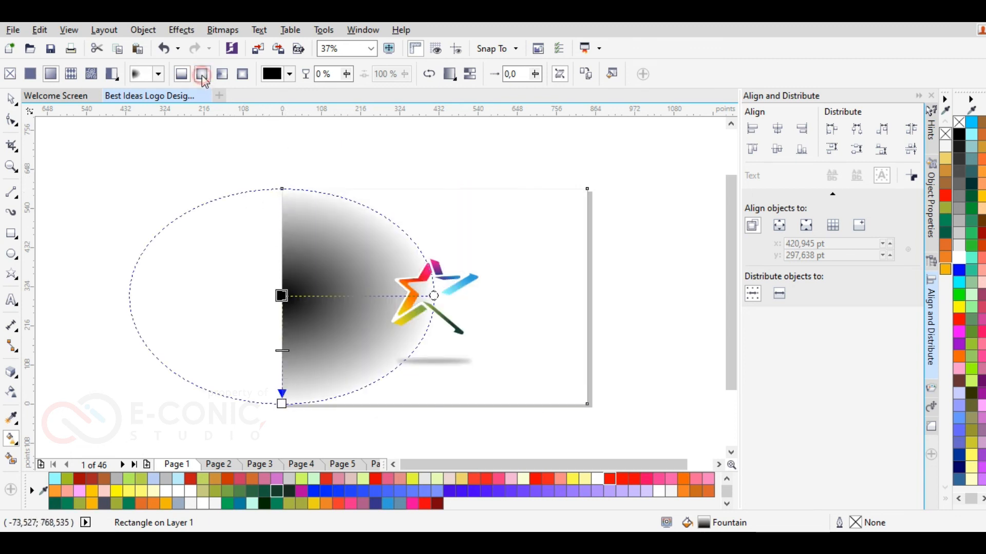
pyautogui.click(281, 296)
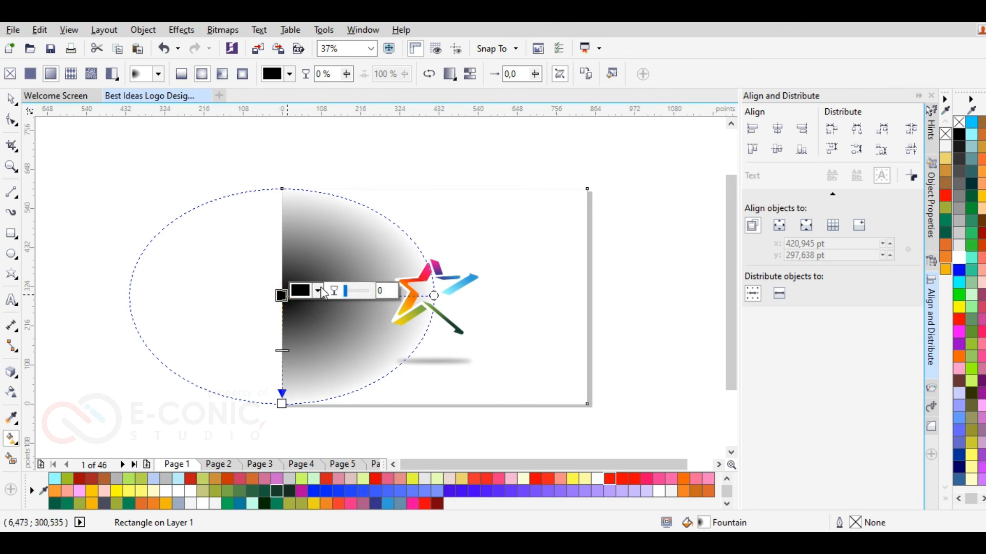
pyautogui.click(319, 291)
pyautogui.click(302, 358)
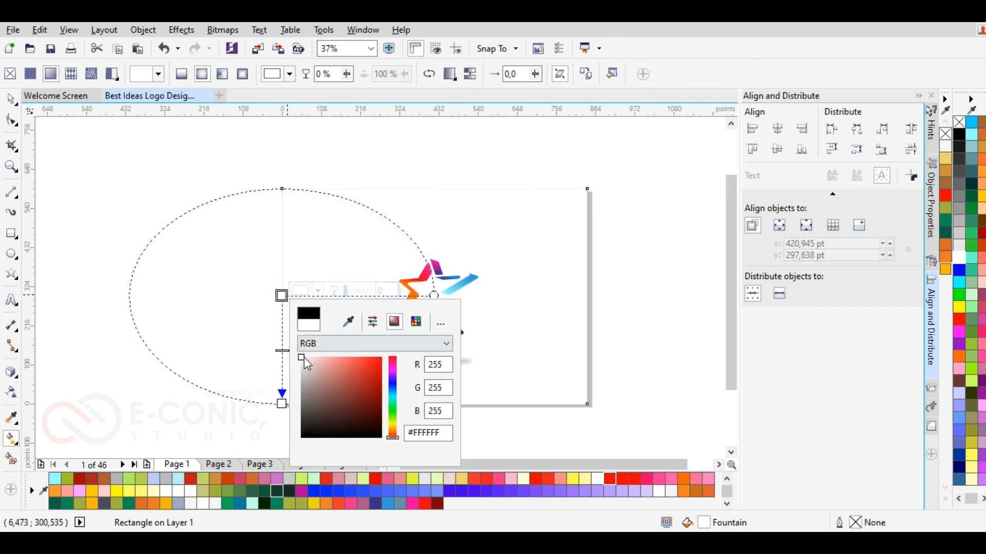
# Step: Set the elliptical fill's outer color to light gray and move its center onto the star
pyautogui.click(282, 405)
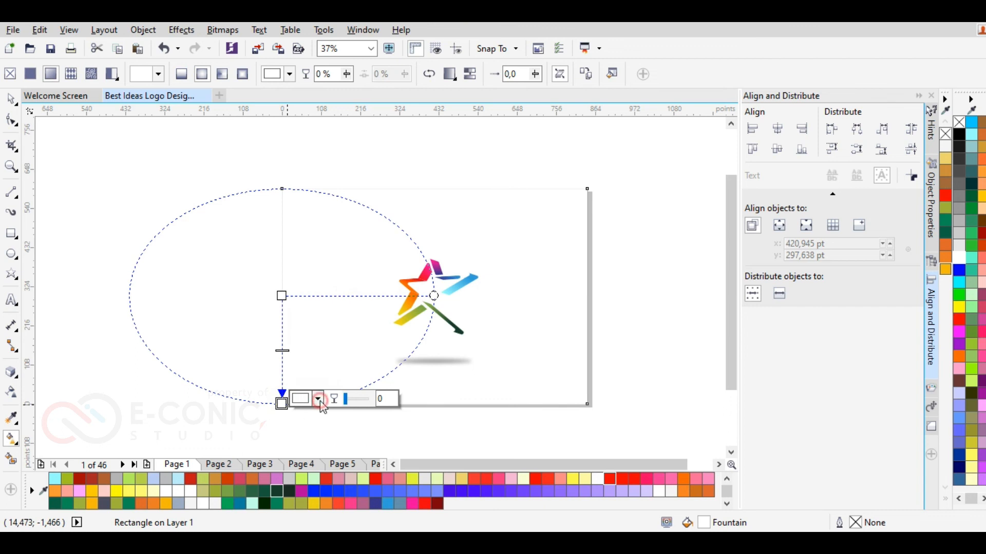
pyautogui.click(319, 400)
pyautogui.moveTo(305, 296)
pyautogui.mouseDown()
pyautogui.moveTo(285, 300)
pyautogui.moveTo(431, 286)
pyautogui.mouseUp()
pyautogui.click(516, 300)
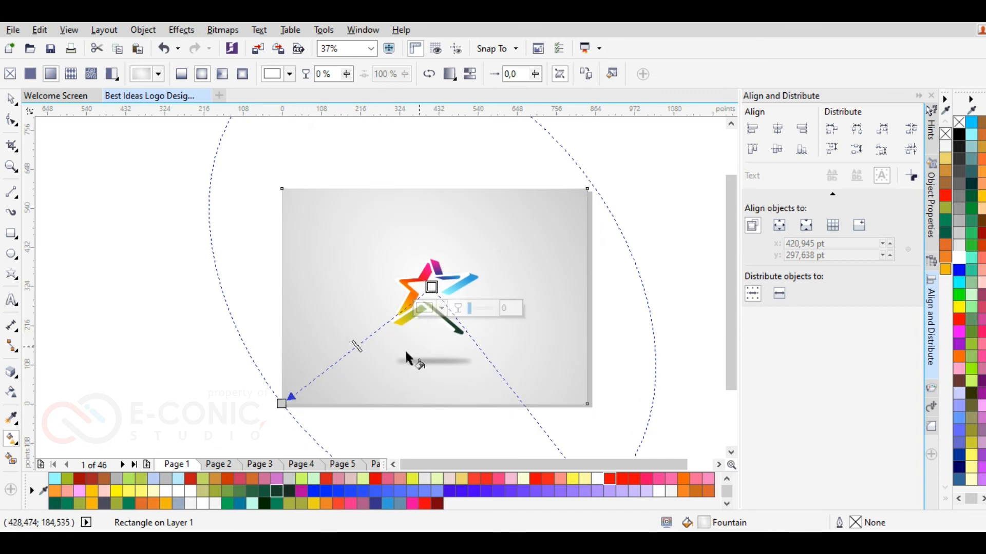
# Step: Reshape the elliptical background fill so that its side handle sits at the rectangle's lower-right corner
pyautogui.scroll(-2, 343, 339)
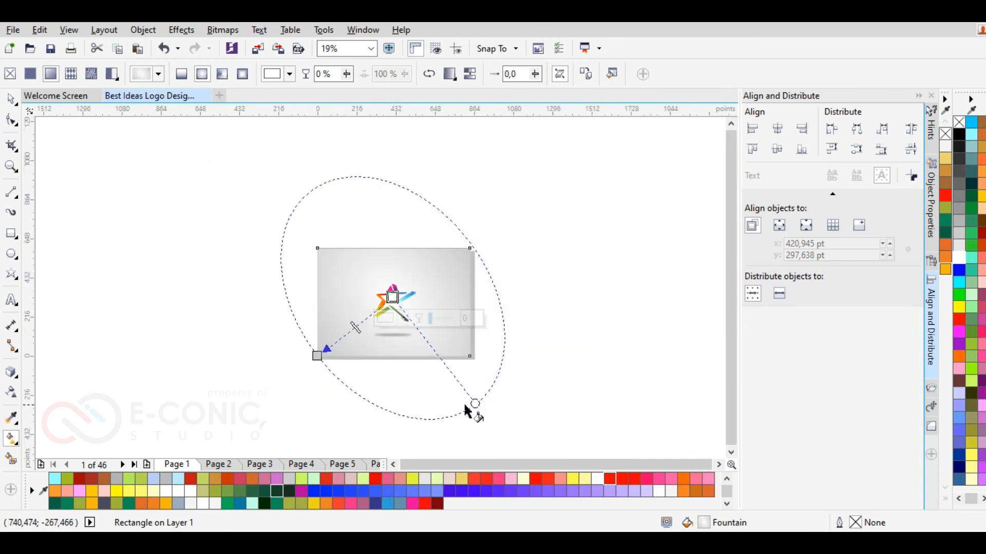
pyautogui.moveTo(472, 404); pyautogui.dragTo(470, 356)
pyautogui.scroll(2, 359, 322)
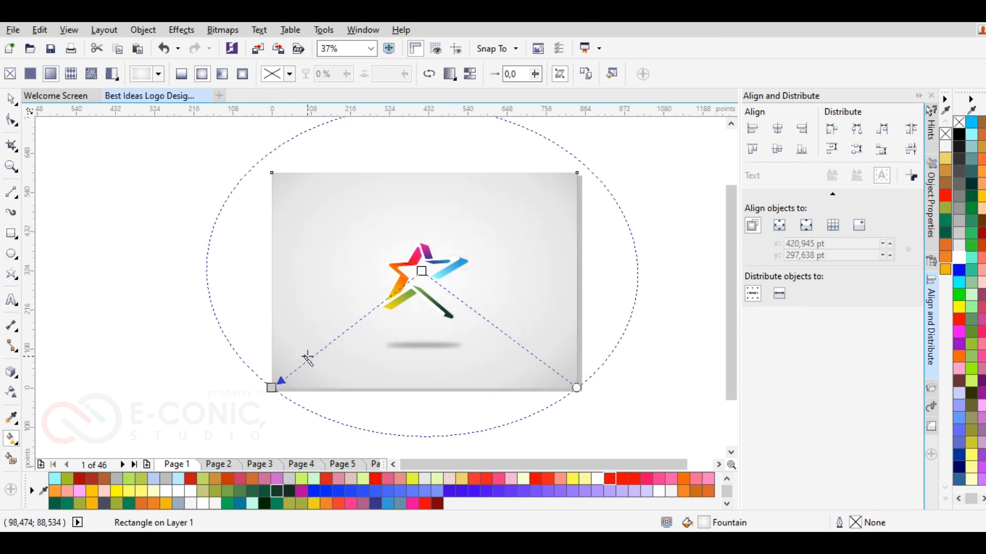
# Step: Set the outer color of the background's elliptical fill to medium gray #808080
pyautogui.click(271, 388)
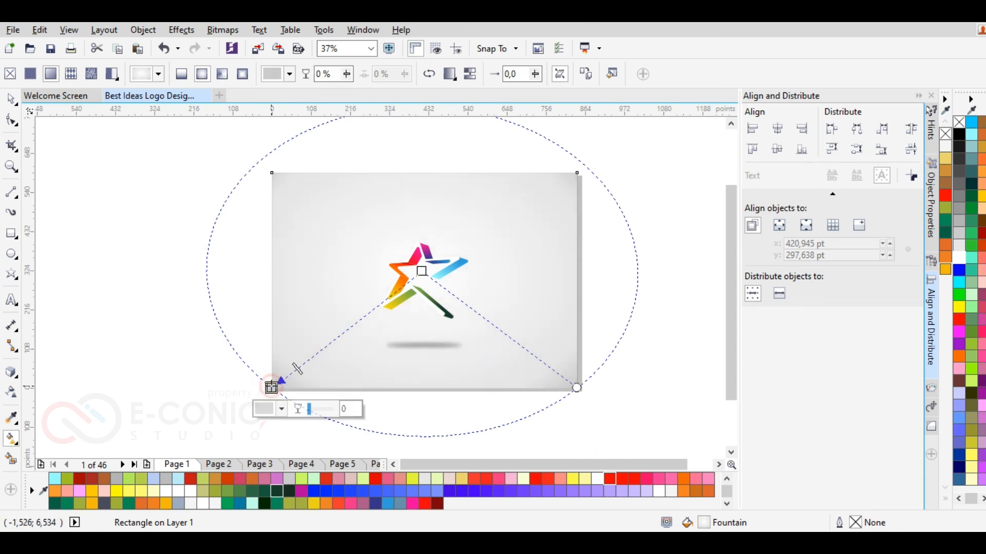
pyautogui.click(280, 409)
pyautogui.click(278, 366)
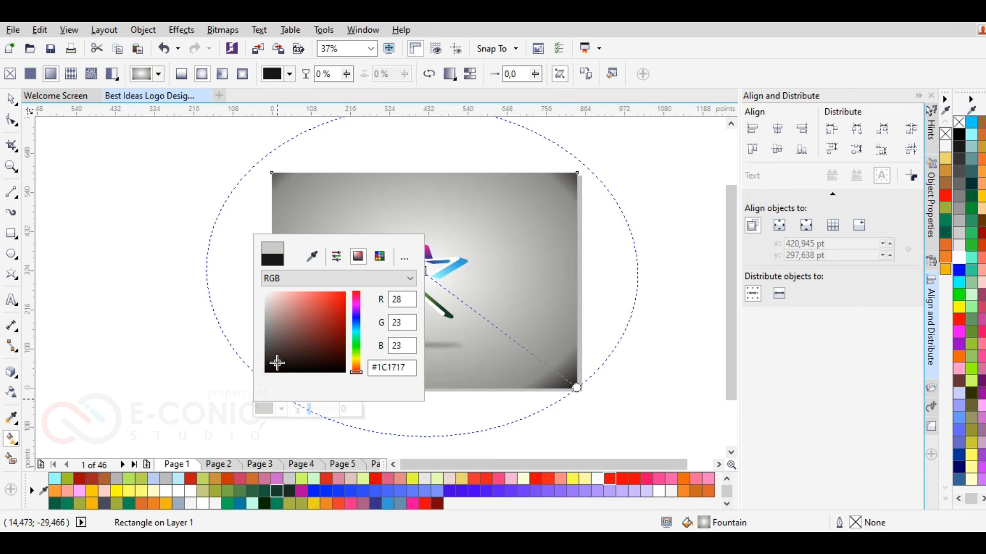
pyautogui.moveTo(277, 363); pyautogui.dragTo(263, 333)
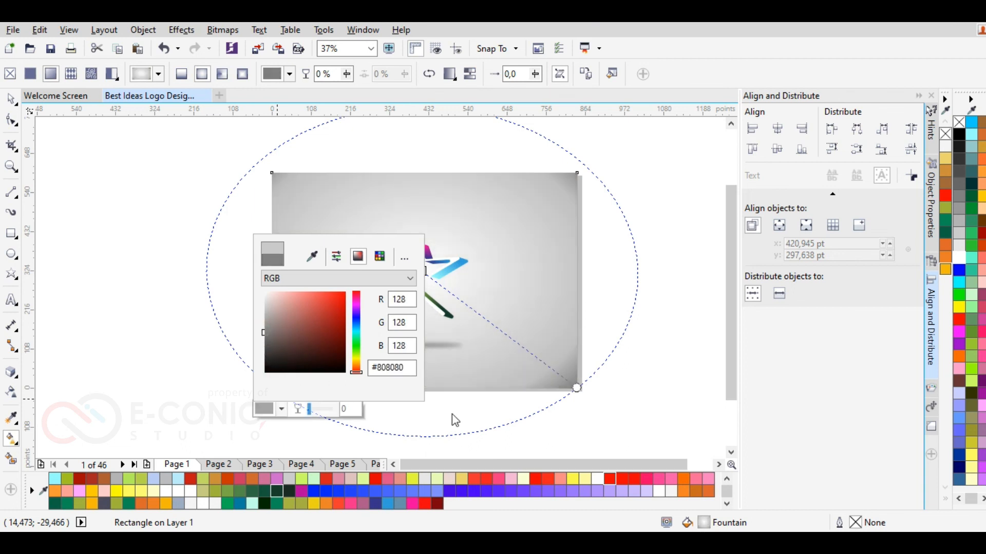
pyautogui.click(565, 406)
# Step: Move the elliptical fill's side handle below the rectangle's lower edge and its outer color handle just beyond the lower-left corner, keeping the center on the star
pyautogui.moveTo(576, 388); pyautogui.dragTo(545, 399)
pyautogui.click(271, 388)
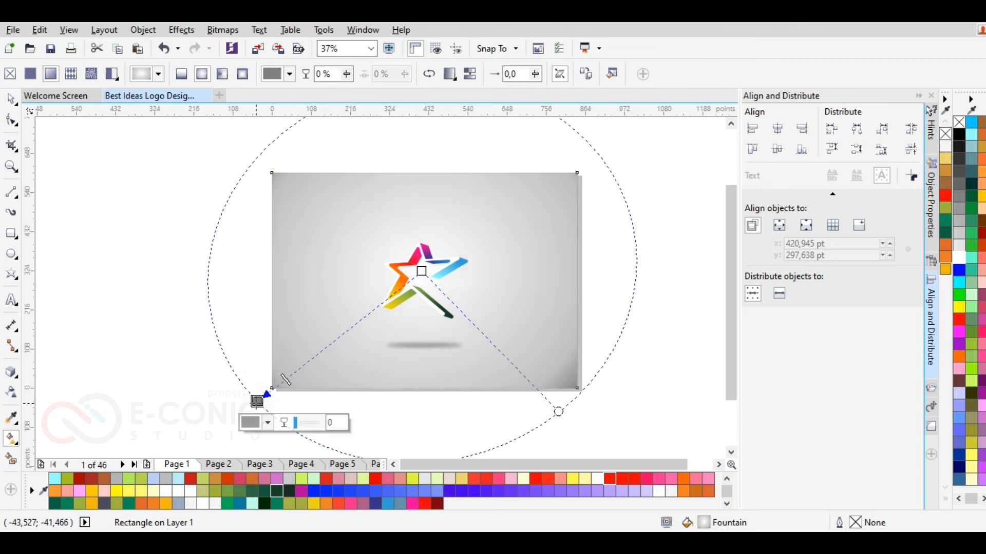
pyautogui.scroll(4, 430, 270)
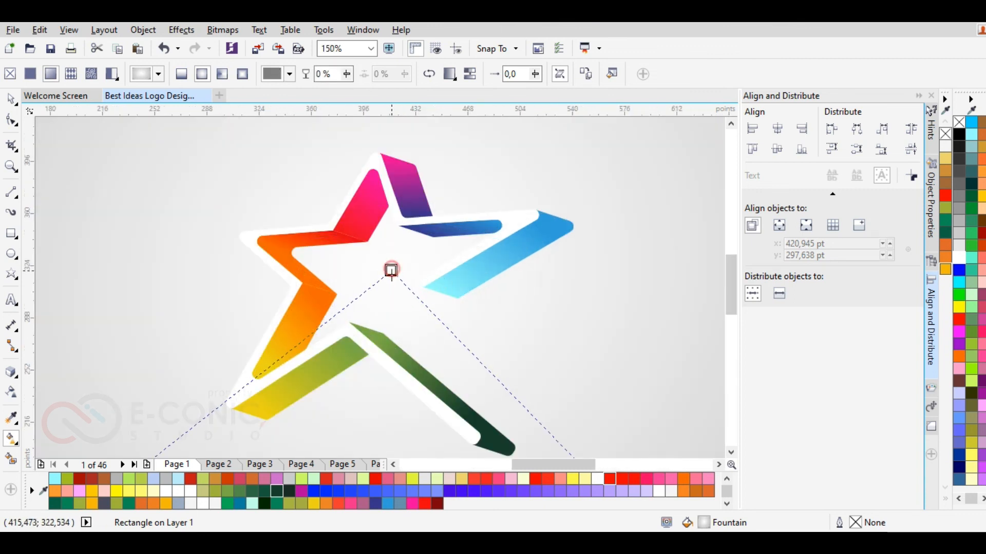
pyautogui.click(394, 277)
pyautogui.scroll(-2, 284, 258)
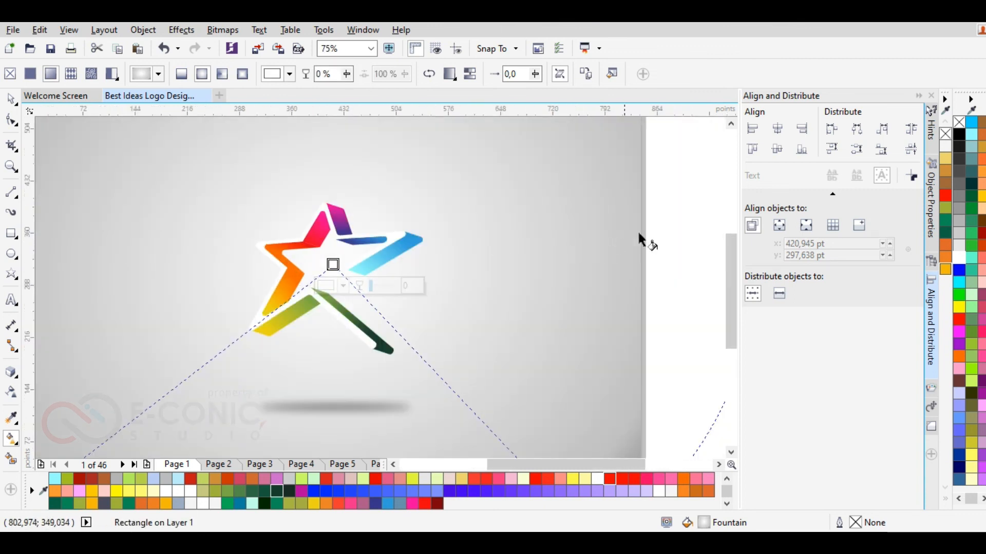
pyautogui.click(654, 229)
pyautogui.scroll(-2, 638, 238)
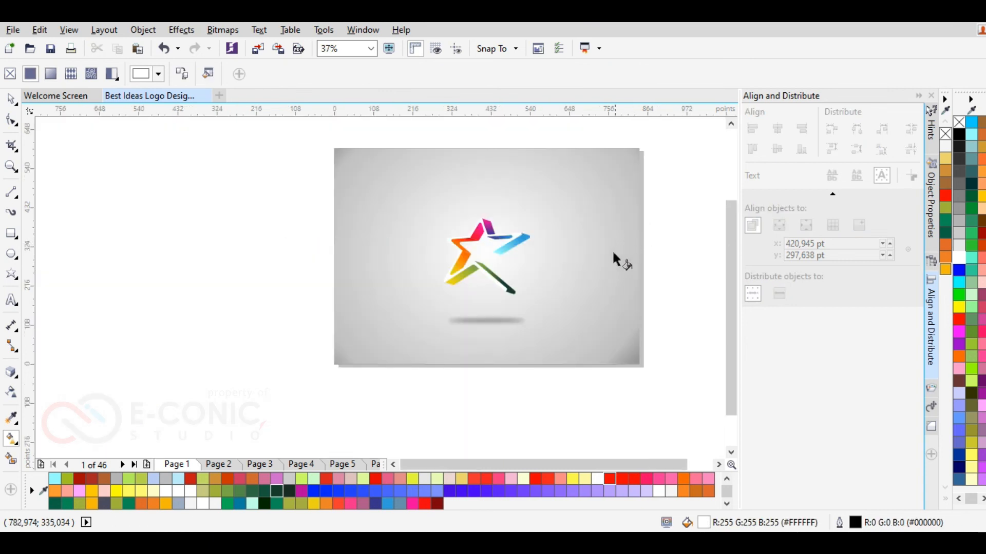
# Step: Reselect the background rectangle and extend its elliptical fill's side handle outward to below the lower-right corner
pyautogui.click(12, 99)
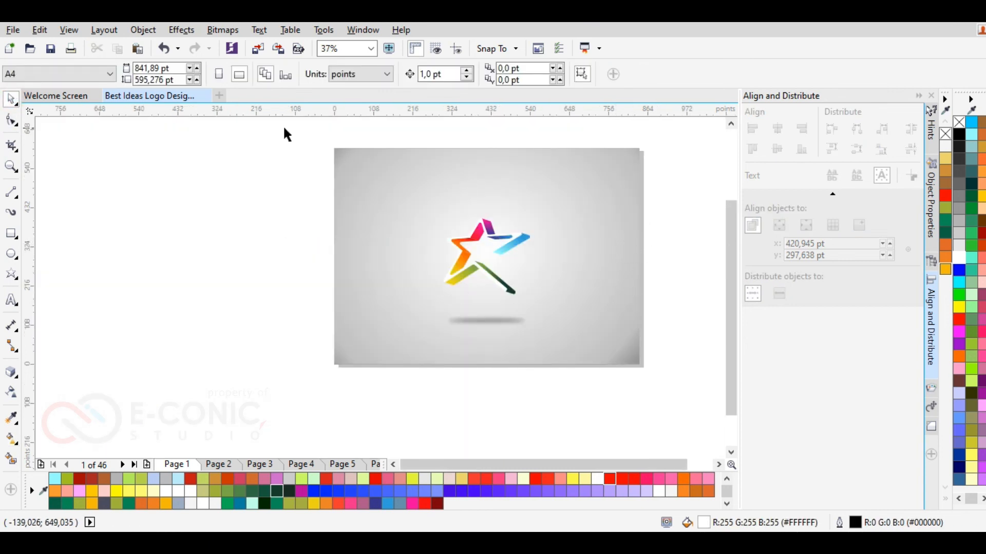
pyautogui.click(338, 346)
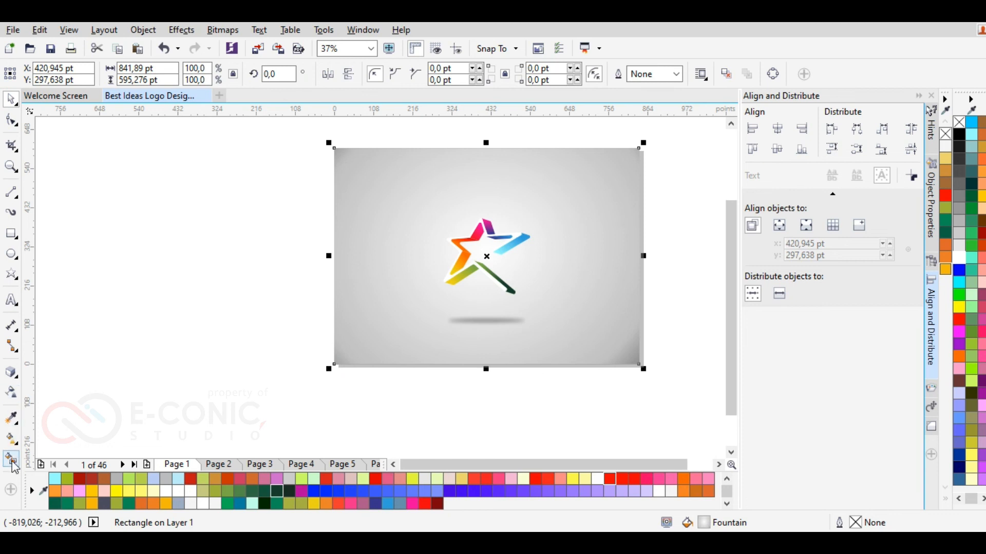
pyautogui.click(11, 440)
pyautogui.moveTo(620, 391); pyautogui.dragTo(639, 400)
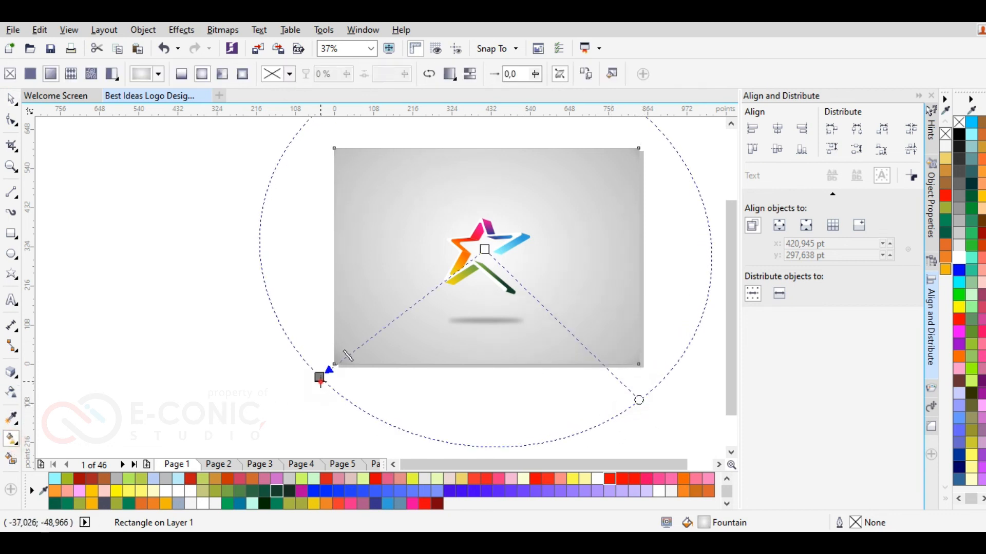
pyautogui.click(11, 99)
pyautogui.click(105, 234)
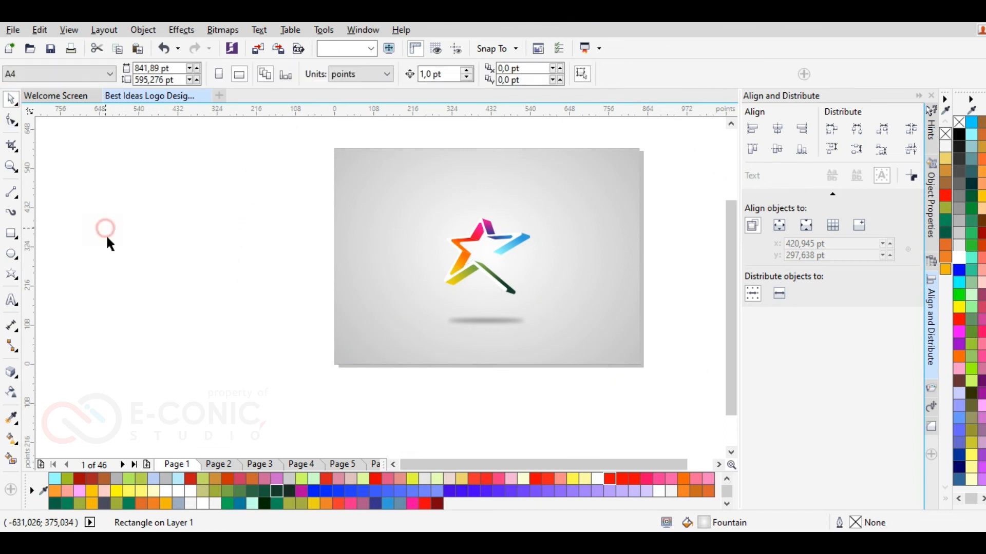
# Step: Select the star and its shadow together and enlarge them proportionally on the background
pyautogui.hotkey('shift', 'F4')
pyautogui.moveTo(105, 176); pyautogui.dragTo(547, 413)
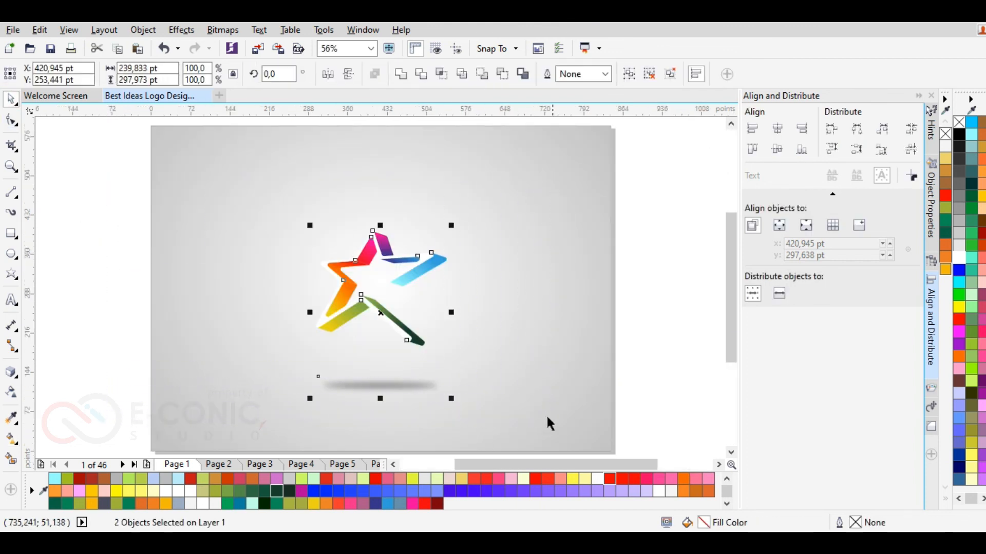
pyautogui.moveTo(451, 225); pyautogui.dragTo(523, 193)
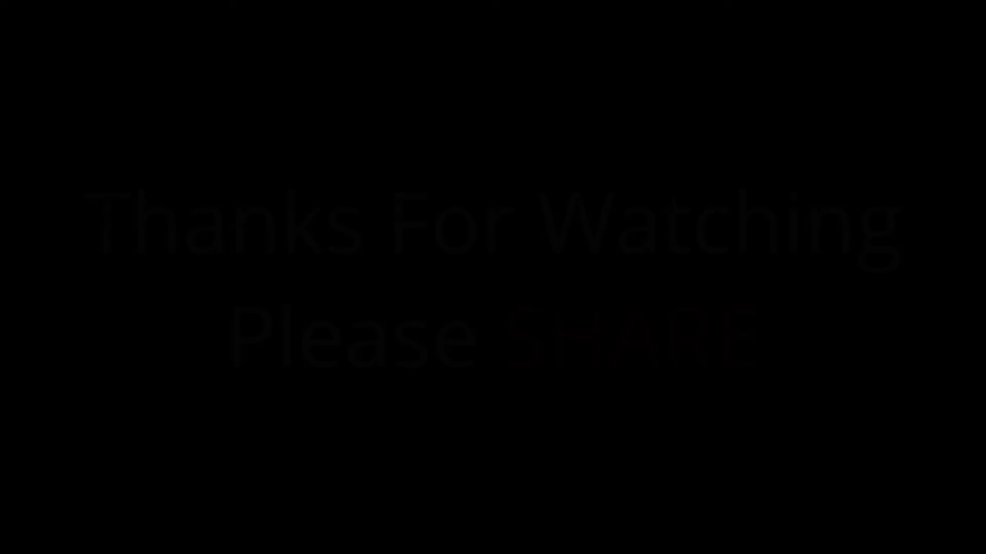